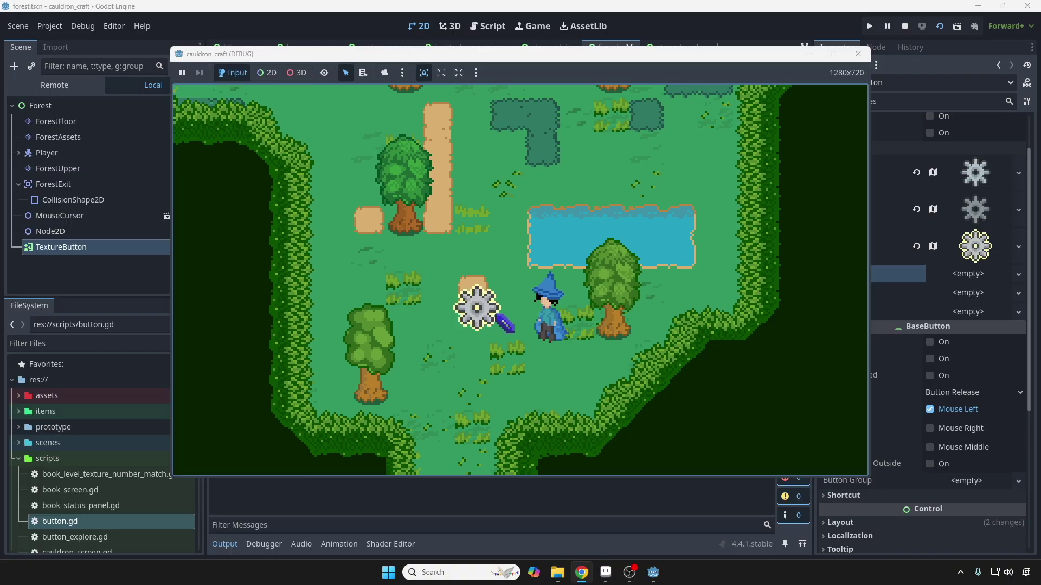
- Press the gear button in the running forest game, then open and close Stardew Valley's Journal
{"action": "left_click", "coordinate": [494, 308]}
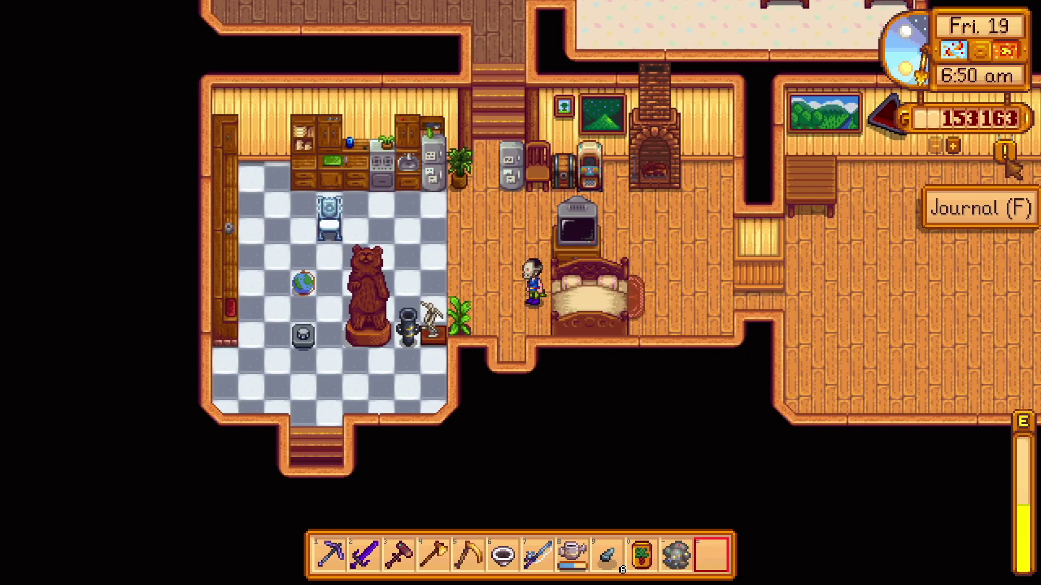
{"action": "left_click", "coordinate": [1006, 160]}
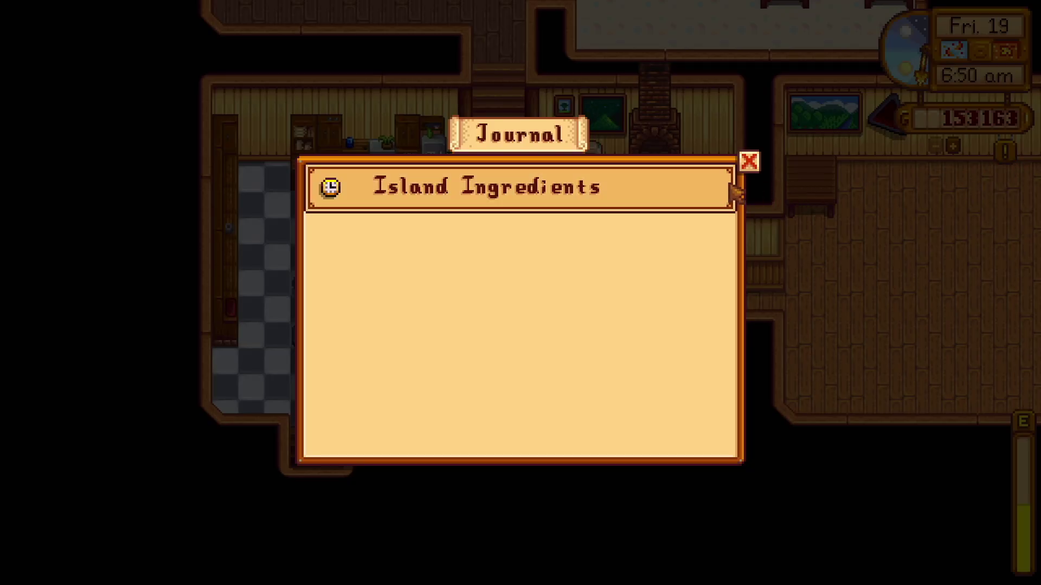
{"action": "left_click", "coordinate": [749, 162]}
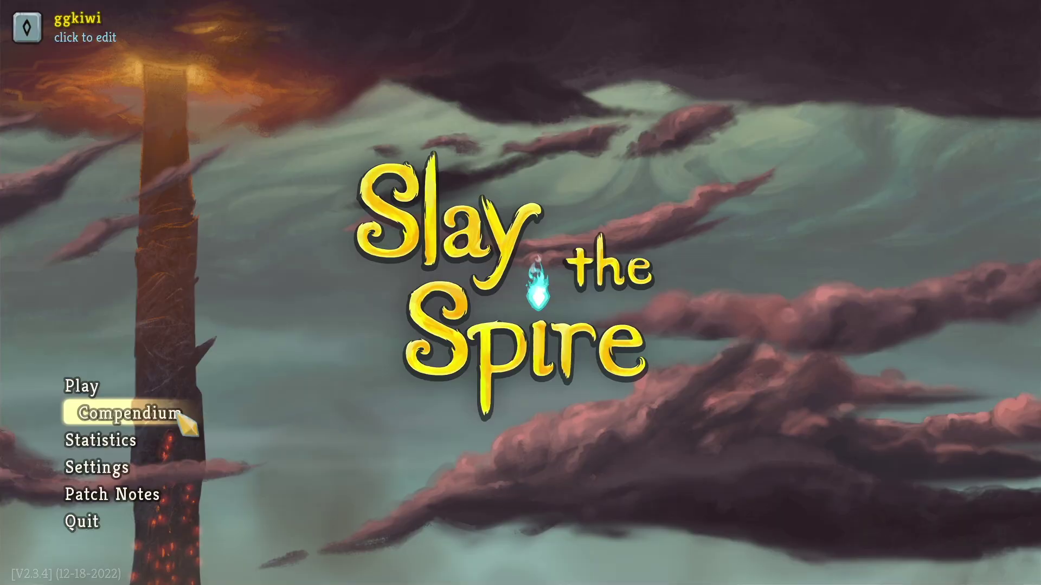
- Open the Compendium's Card Library, view Body Slam up close, then back out to the main menu
{"action": "left_click", "coordinate": [176, 419]}
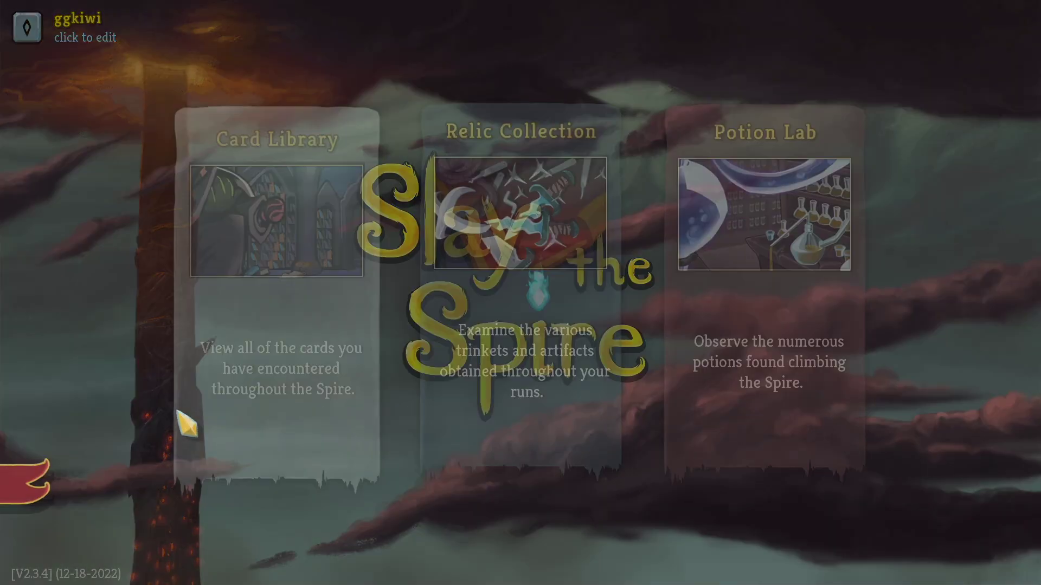
{"action": "left_click", "coordinate": [369, 350]}
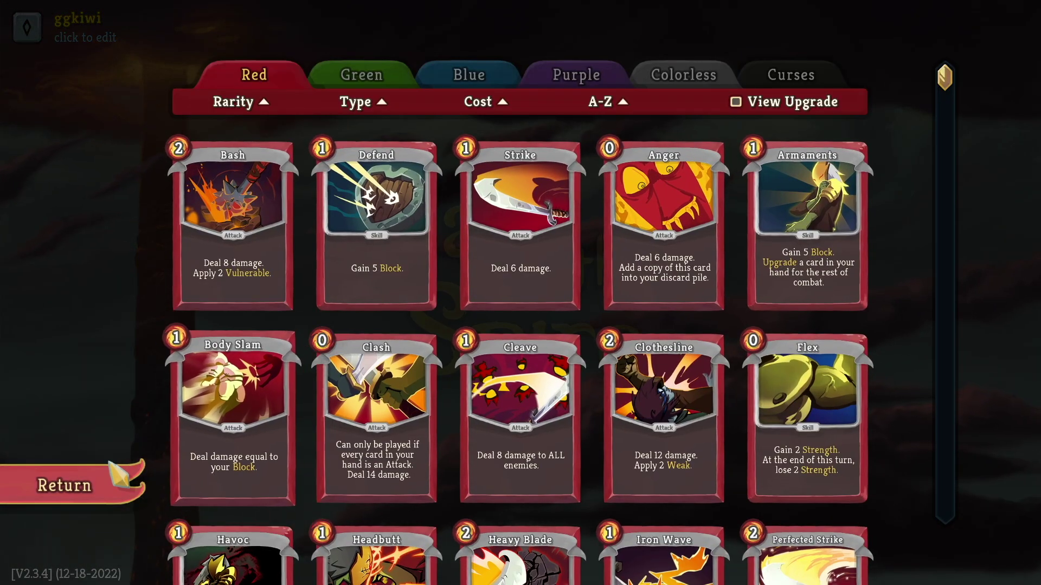
{"action": "left_click", "coordinate": [226, 400]}
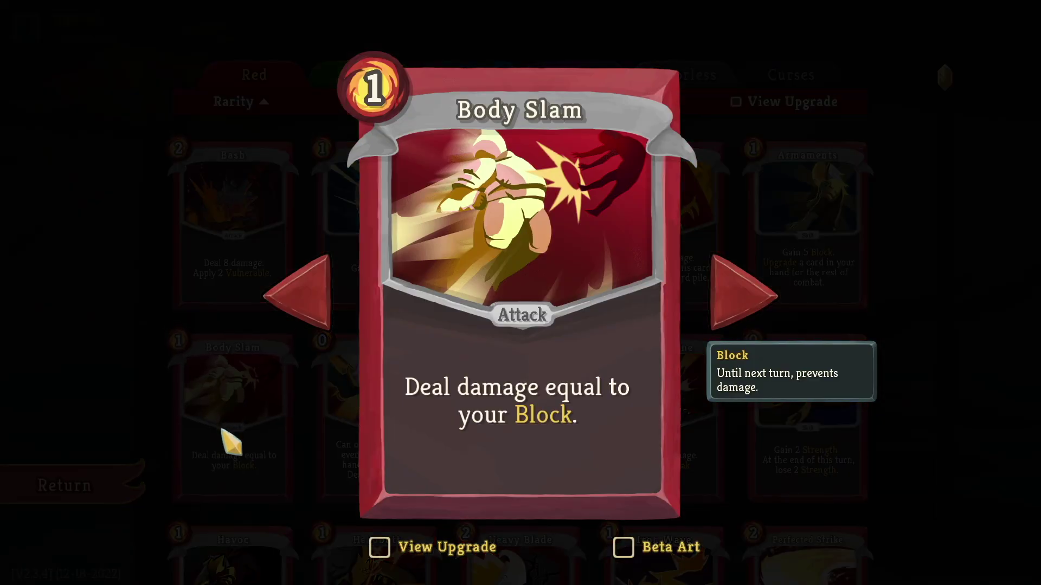
{"action": "key", "text": "Escape"}
{"action": "key", "text": "Escape"}
{"action": "key", "text": "Escape"}
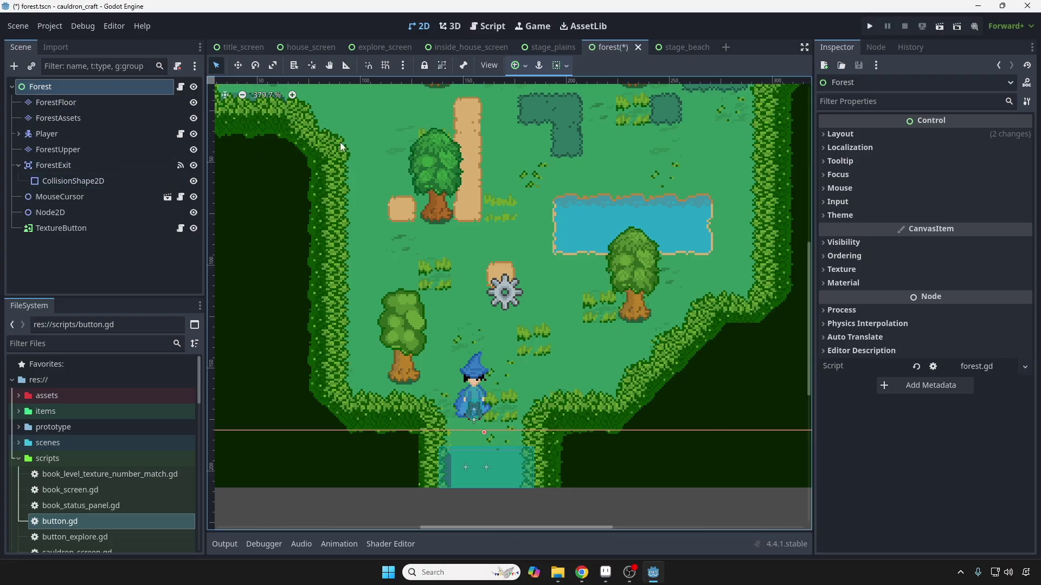
- Add a Button node under the Forest root by searching 'button' in Add Child Node
{"action": "left_click", "coordinate": [60, 102]}
{"action": "left_click", "coordinate": [73, 86]}
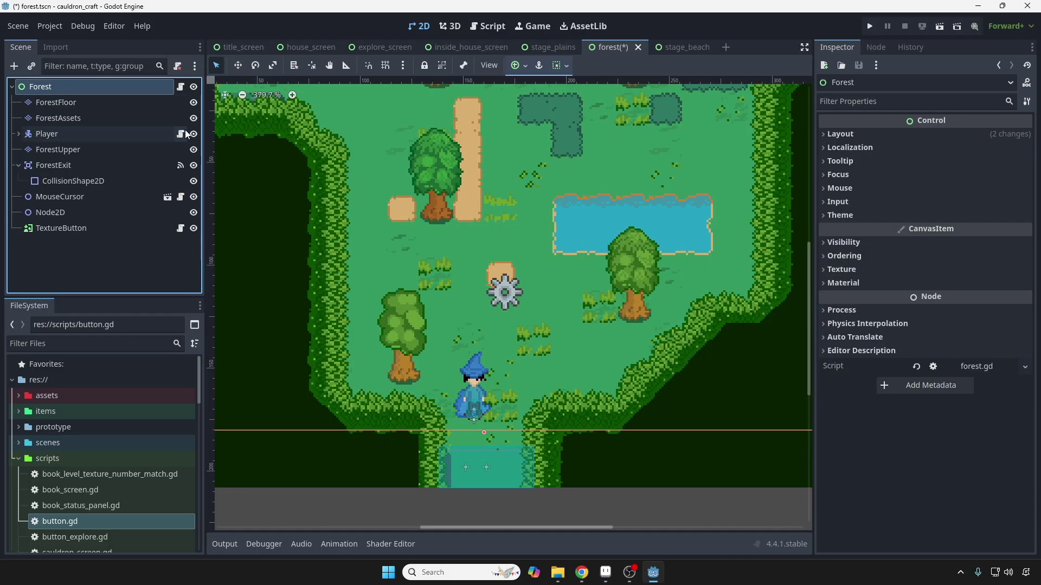
{"action": "left_click", "coordinate": [89, 97]}
{"action": "left_click", "coordinate": [90, 90]}
{"action": "key", "text": "ctrl+a"}
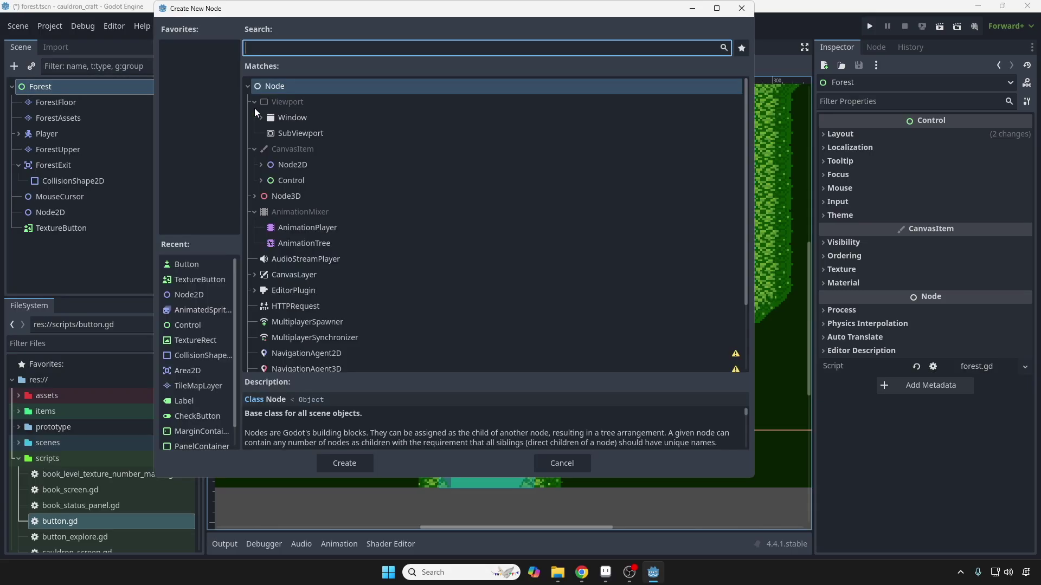
{"action": "left_click", "coordinate": [741, 8]}
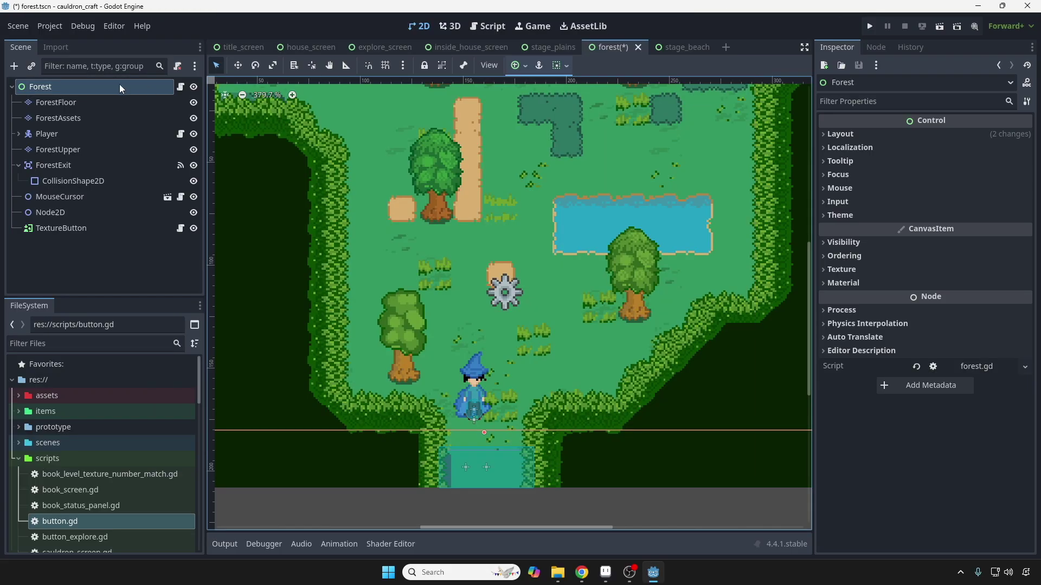
{"action": "right_click", "coordinate": [119, 84]}
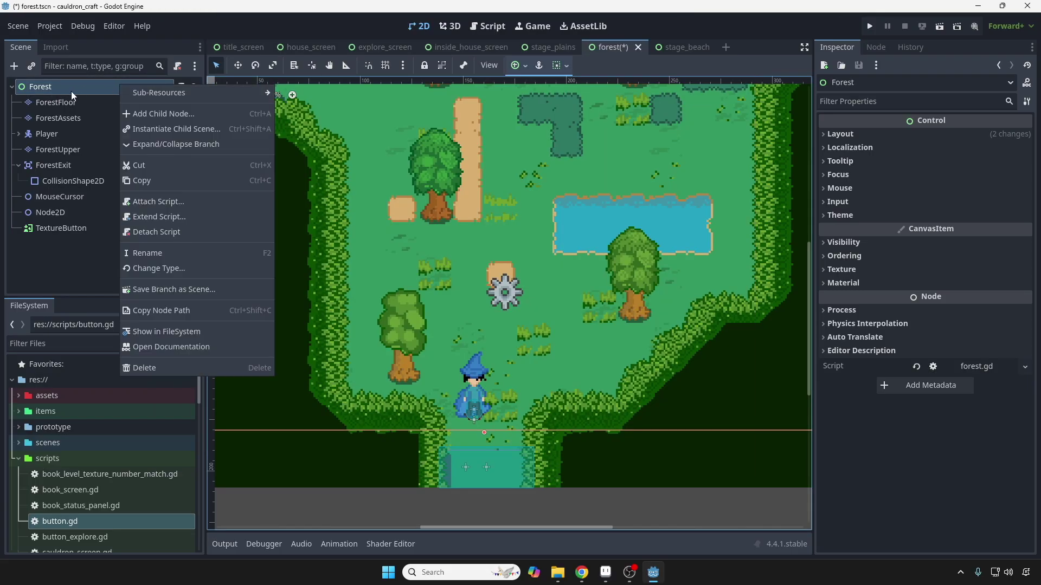
{"action": "left_click", "coordinate": [165, 112]}
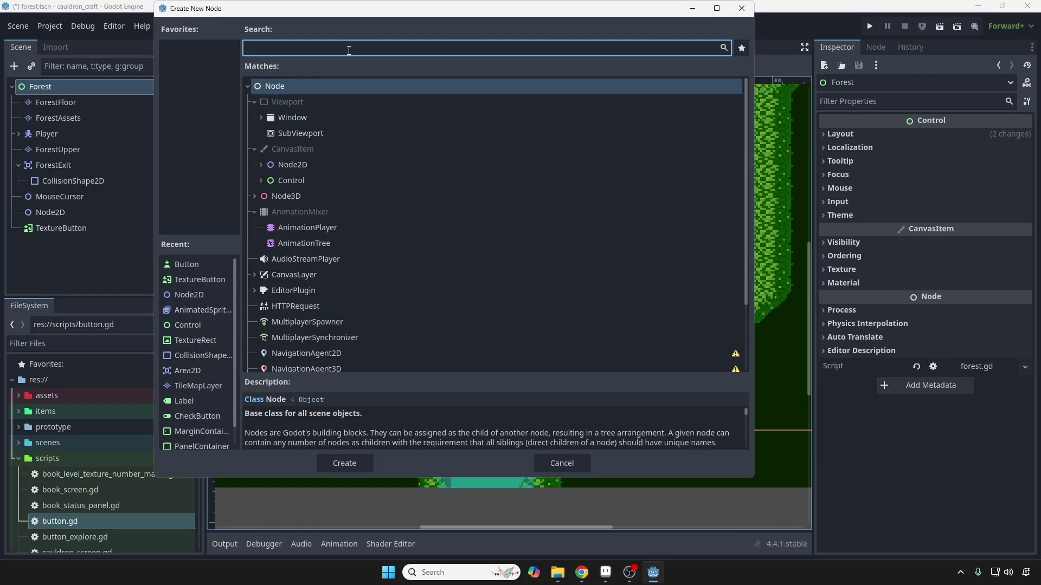
{"action": "type", "text": "button"}
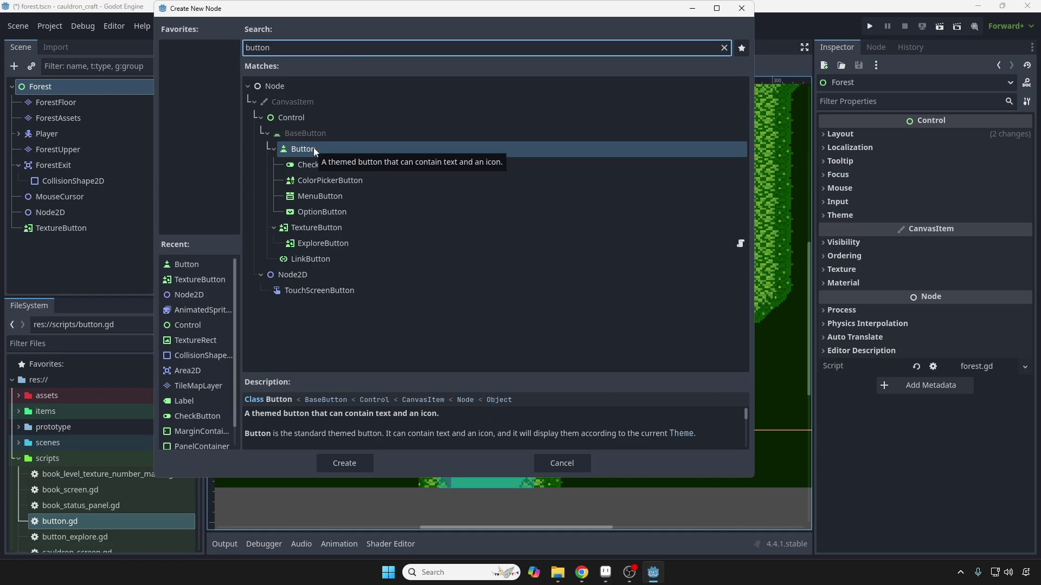
{"action": "double_click", "coordinate": [336, 149]}
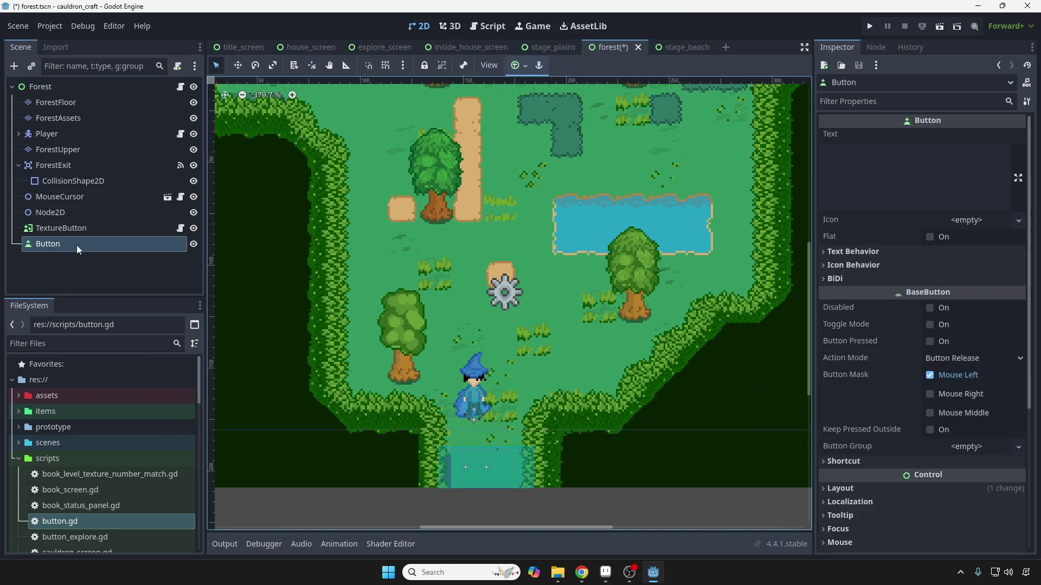
- Move the new button from the top-left corner to just below the gear
{"action": "mouse_move", "coordinate": [464, 234]}
{"action": "middle_mouse_down"}
{"action": "mouse_move", "coordinate": [479, 241]}
{"action": "mouse_move", "coordinate": [472, 230]}
{"action": "mouse_move", "coordinate": [456, 232]}
{"action": "middle_mouse_up"}
{"action": "scroll", "coordinate": [471, 239], "scroll_direction": "down", "scroll_amount": 1}
{"action": "scroll", "coordinate": [448, 225], "scroll_direction": "down", "scroll_amount": 1}
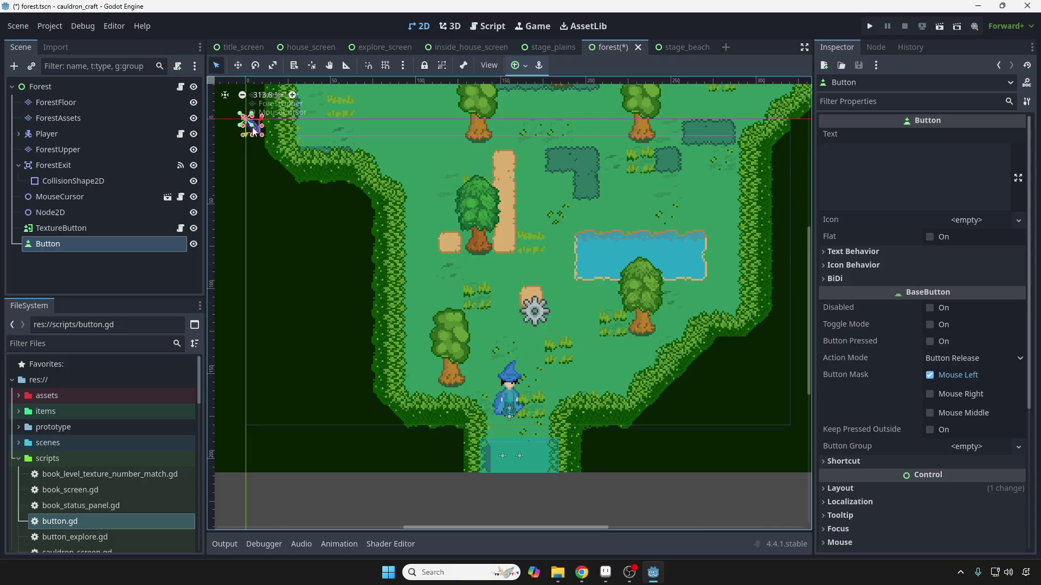
{"action": "left_click_drag", "start_coordinate": [254, 131], "coordinate": [530, 342]}
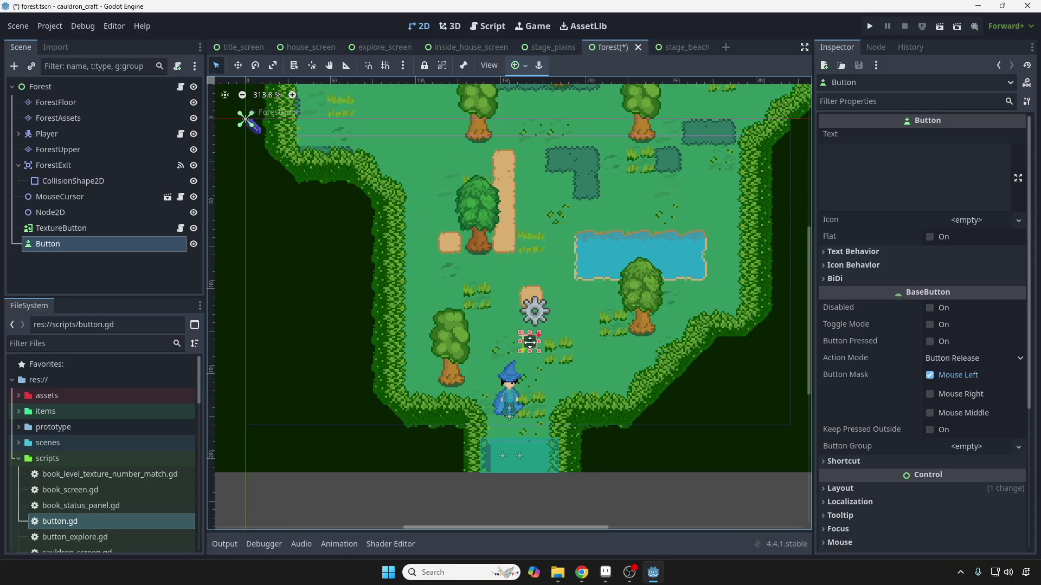
{"action": "scroll", "coordinate": [541, 307], "scroll_direction": "up", "scroll_amount": 5}
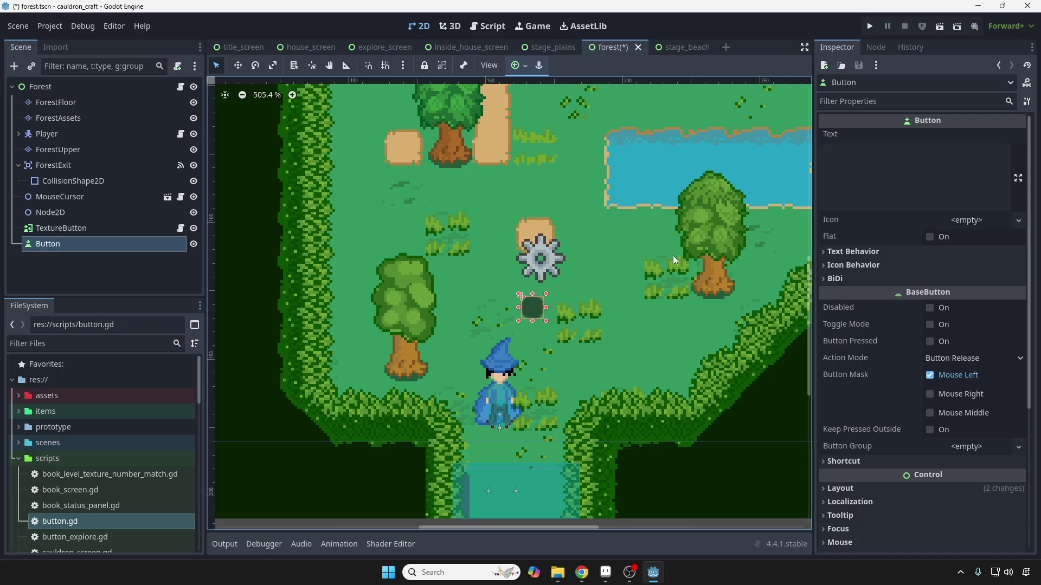
- Set the button's Text to 'Settings' in the Inspector
{"action": "left_click", "coordinate": [905, 177]}
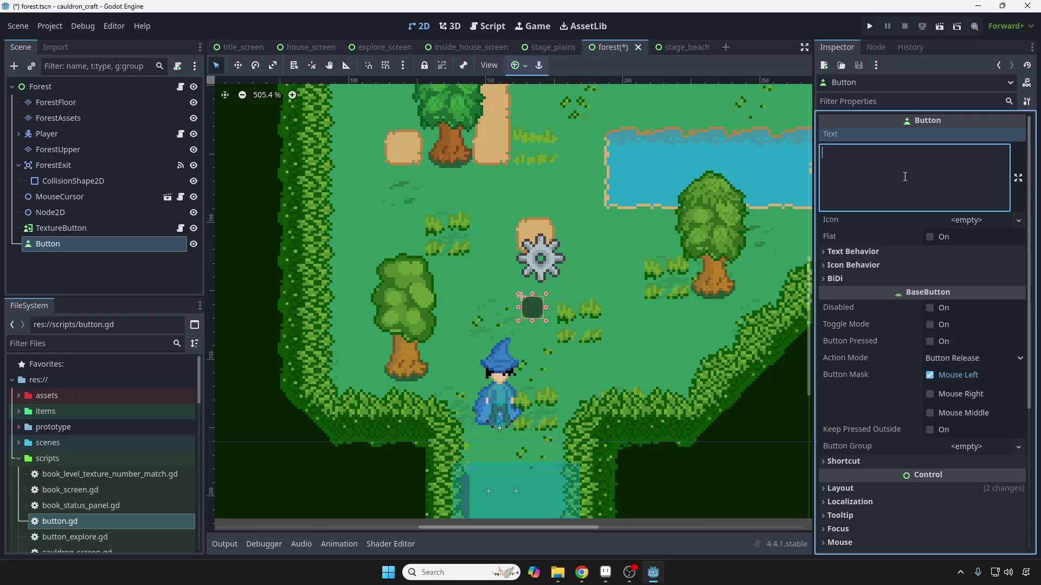
{"action": "type", "text": "Settings"}
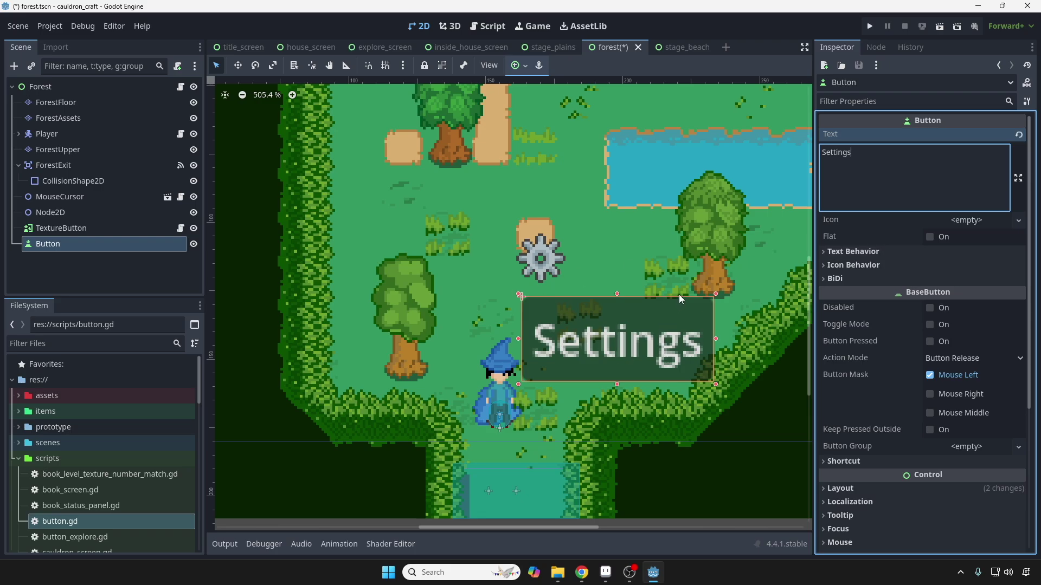
{"action": "scroll", "coordinate": [679, 282], "scroll_direction": "right", "scroll_amount": 2}
{"action": "scroll", "coordinate": [679, 282], "scroll_direction": "down", "scroll_amount": 1}
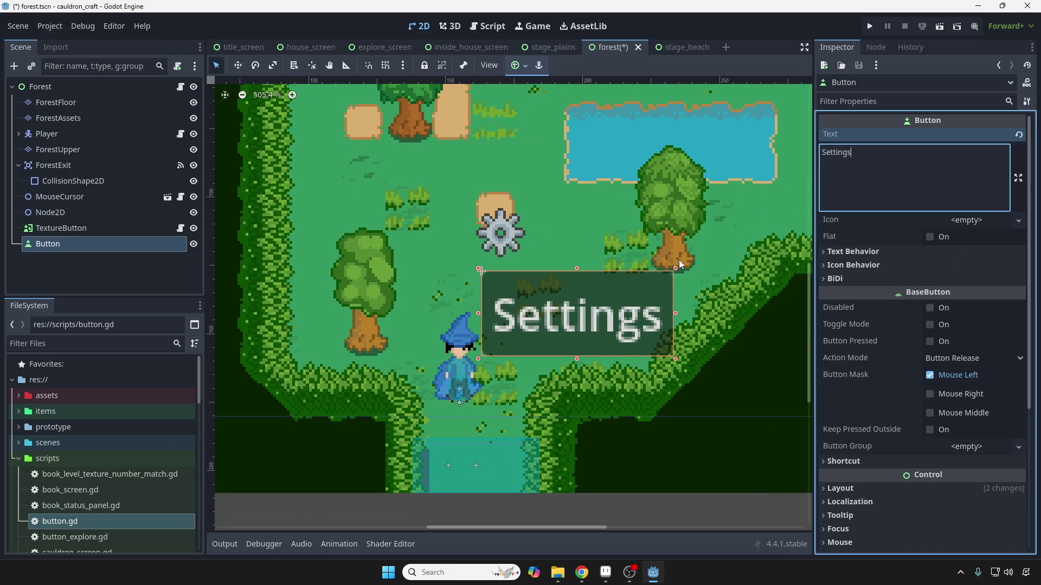
{"action": "scroll", "coordinate": [597, 228], "scroll_direction": "right", "scroll_amount": 1}
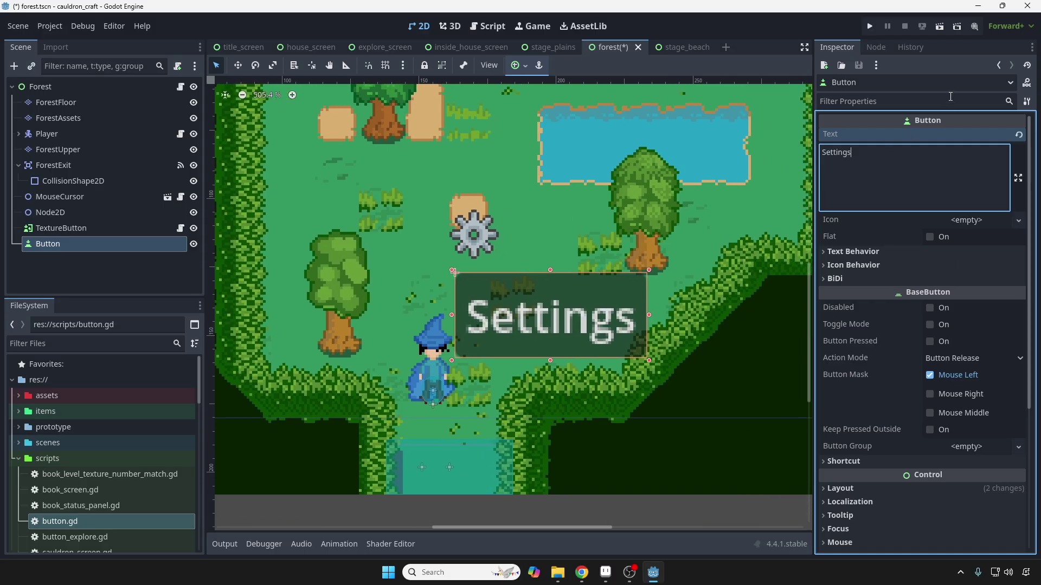
- Run the forest scene, click the Settings button several times, then stop the game with F8
{"action": "left_click", "coordinate": [942, 29]}
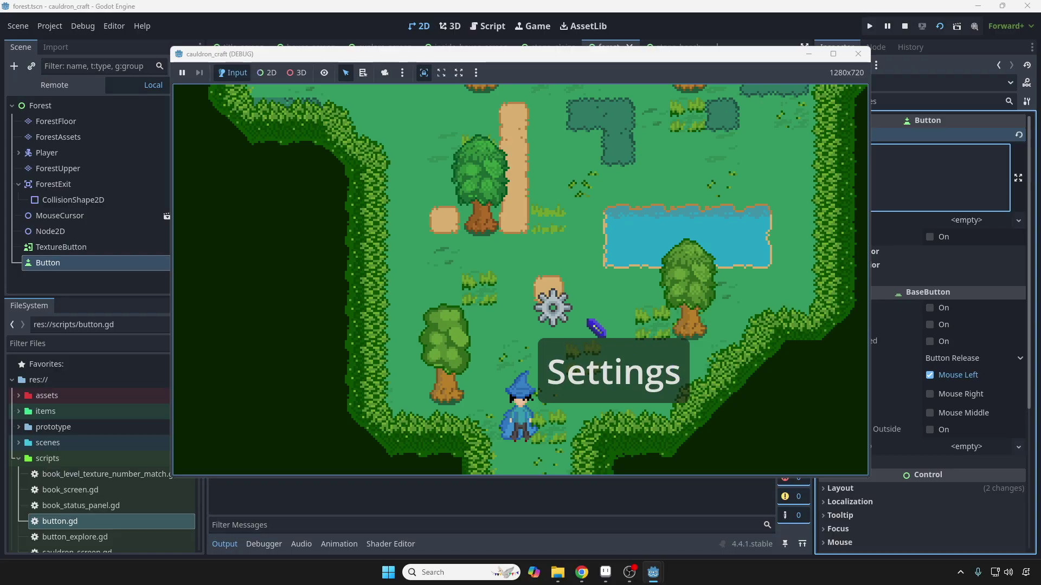
{"action": "left_click", "coordinate": [618, 354]}
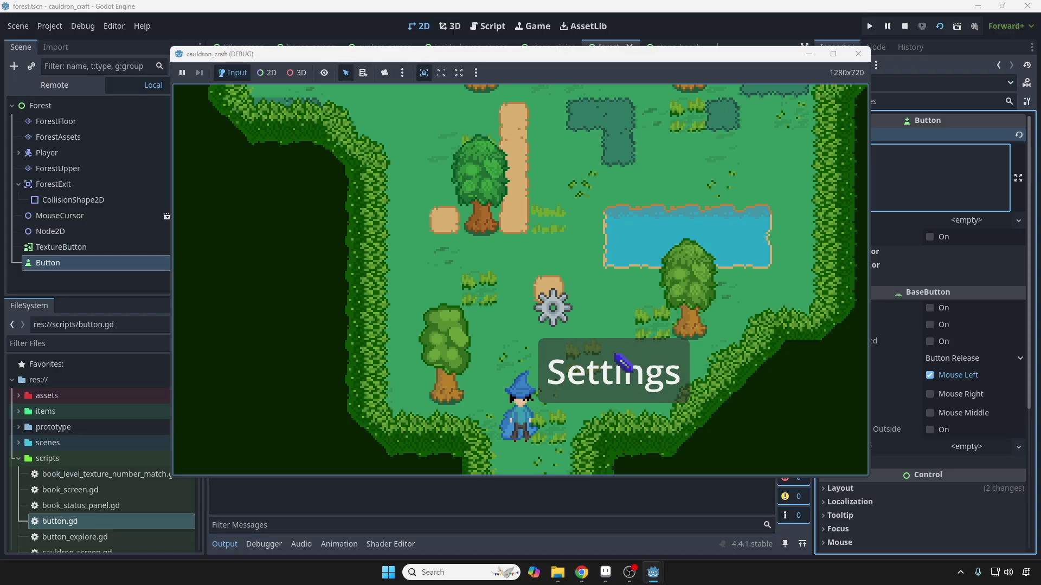
{"action": "left_click", "coordinate": [618, 352]}
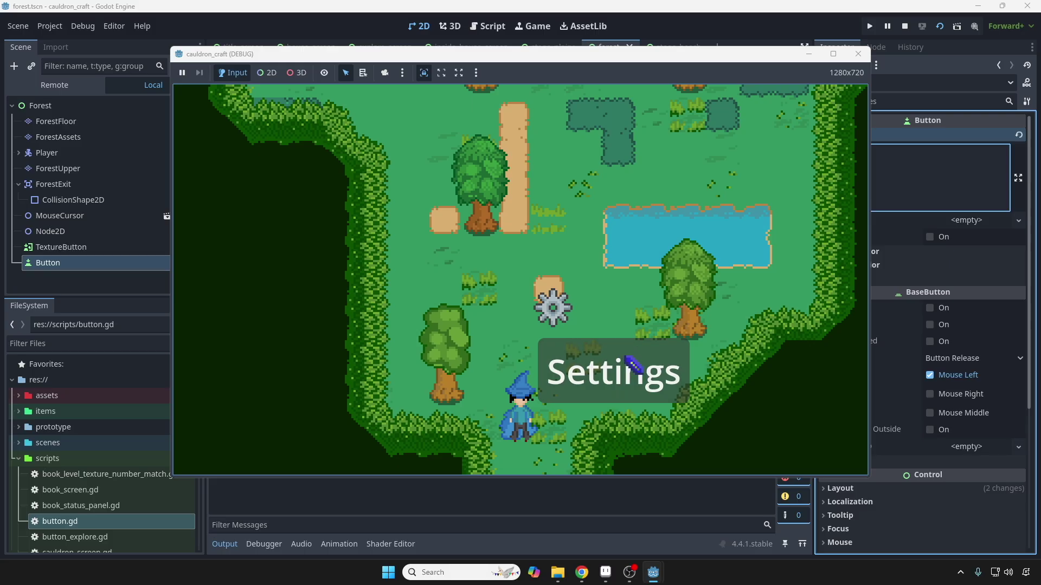
{"action": "left_click", "coordinate": [629, 360]}
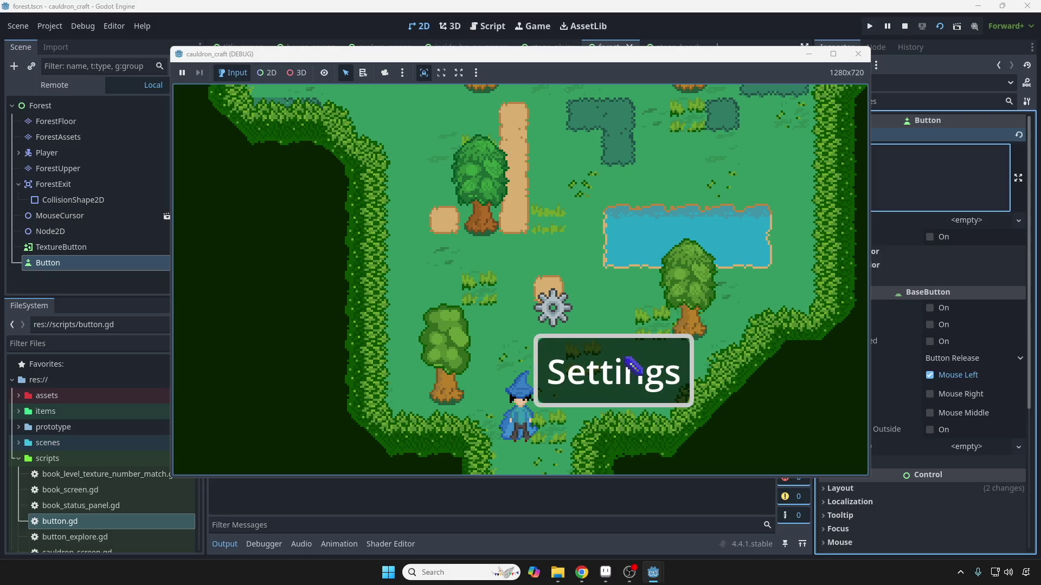
{"action": "left_click", "coordinate": [644, 356]}
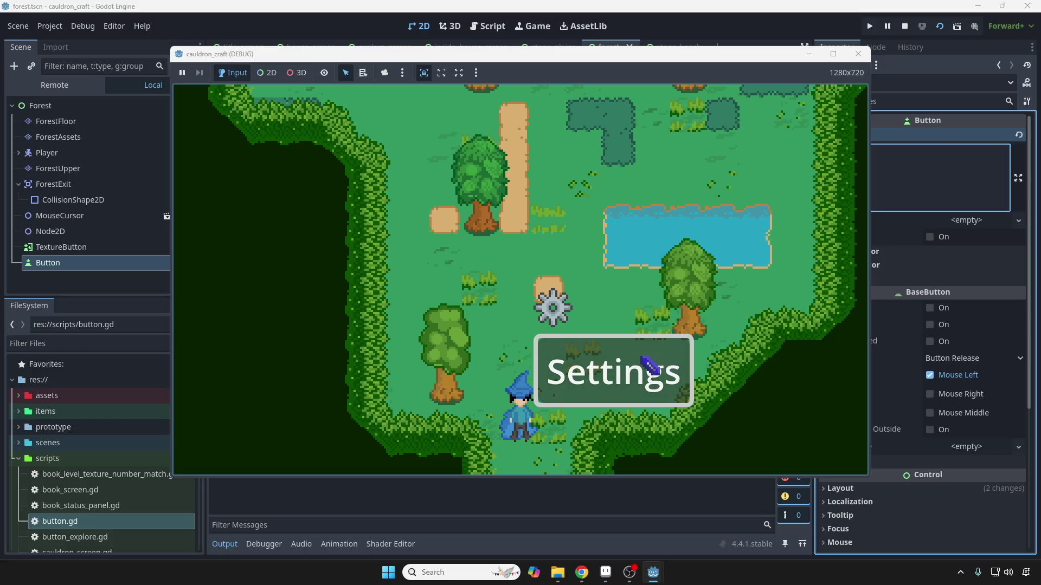
{"action": "left_click", "coordinate": [632, 359]}
{"action": "left_click", "coordinate": [648, 356]}
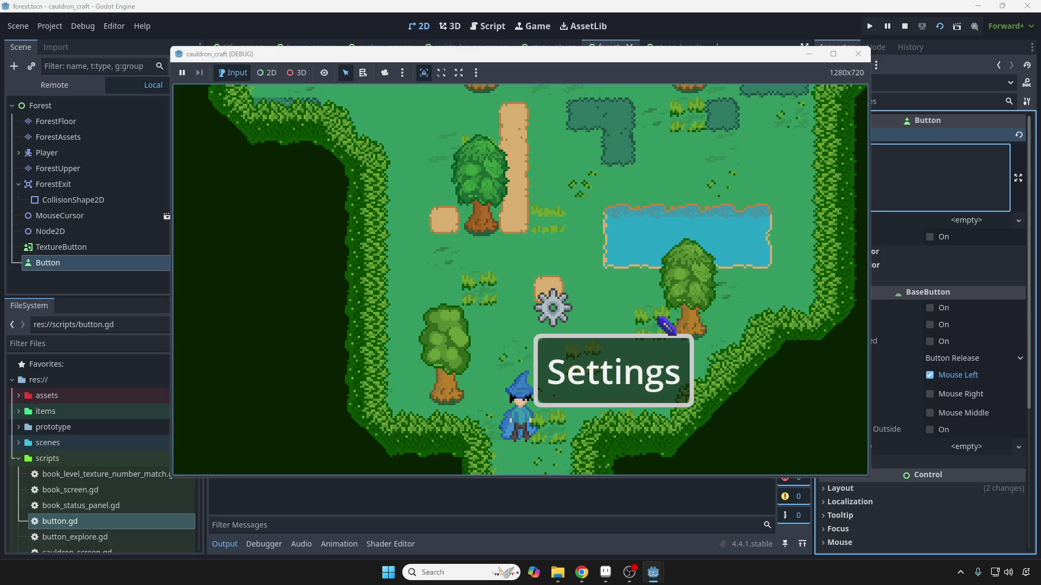
{"action": "left_click", "coordinate": [654, 358]}
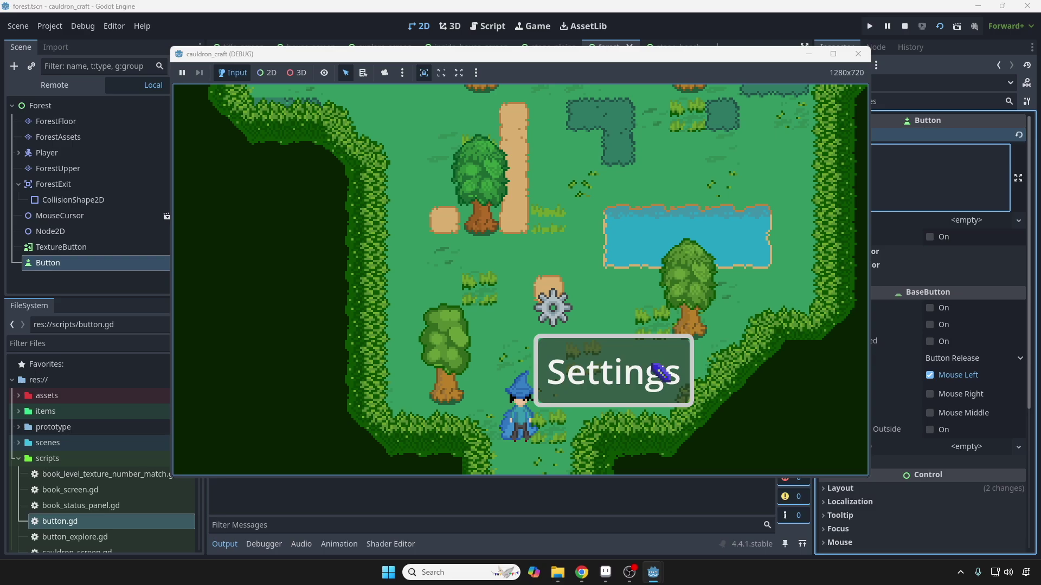
{"action": "key", "text": "F8"}
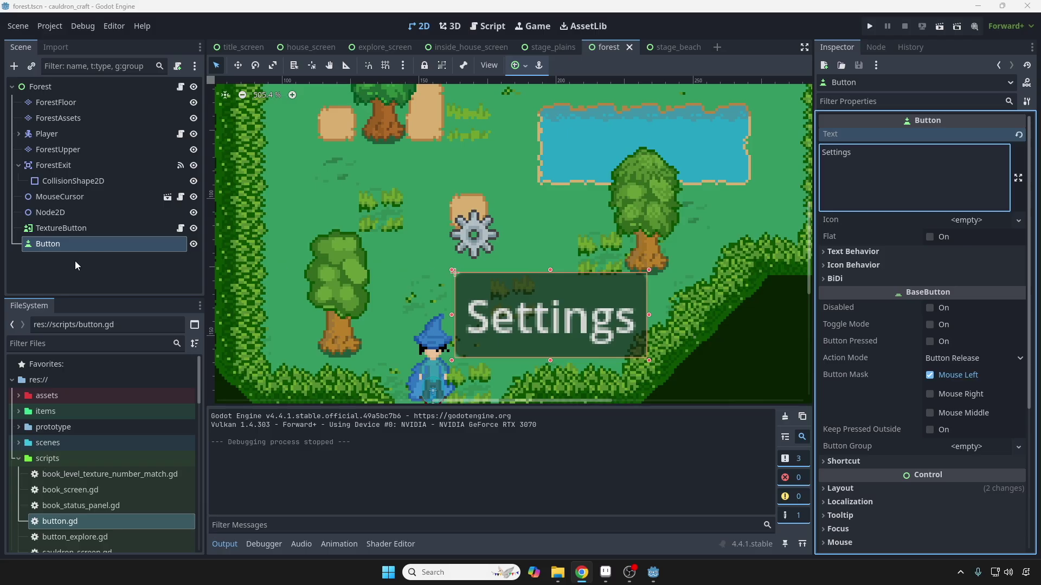
- Enable the Theme Overrides font size on the Settings button and raise it to 5 px
{"action": "scroll", "coordinate": [938, 372], "scroll_direction": "down", "scroll_amount": 5}
{"action": "scroll", "coordinate": [916, 122], "scroll_direction": "up", "scroll_amount": 5}
{"action": "scroll", "coordinate": [889, 379], "scroll_direction": "down", "scroll_amount": 4}
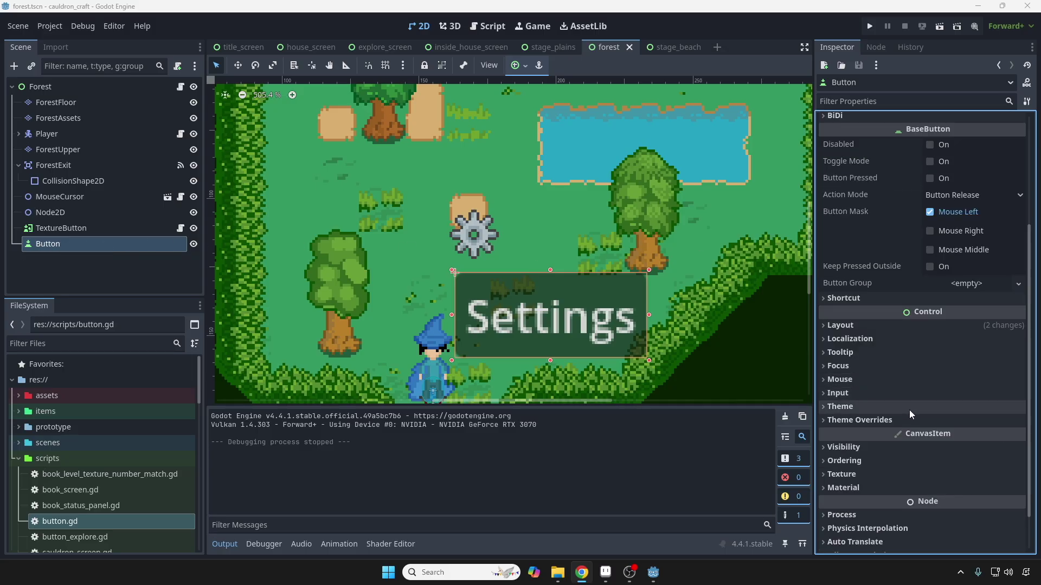
{"action": "left_click", "coordinate": [896, 426]}
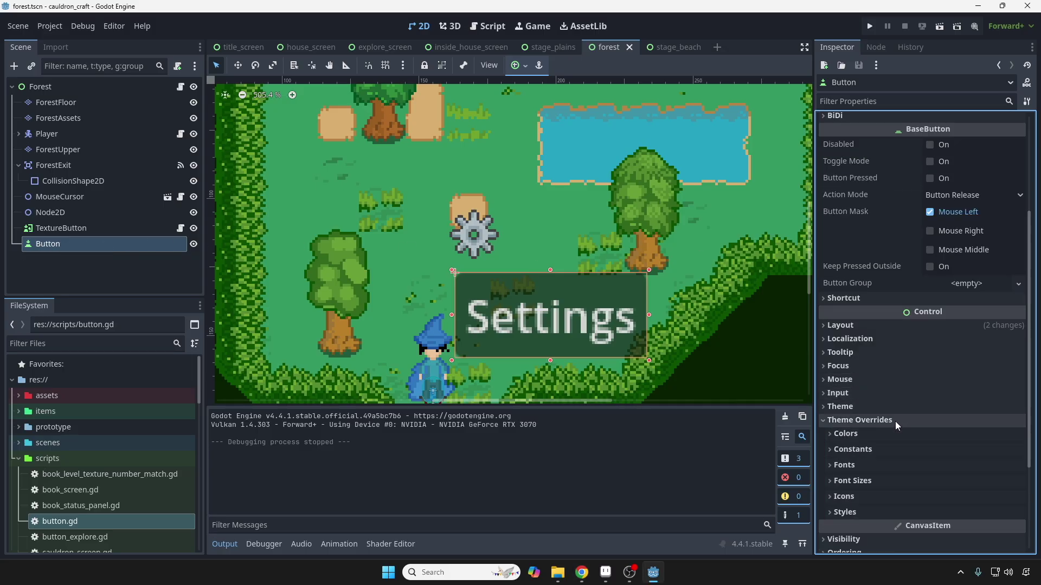
{"action": "scroll", "coordinate": [892, 427], "scroll_direction": "down", "scroll_amount": 1}
{"action": "left_click", "coordinate": [891, 426]}
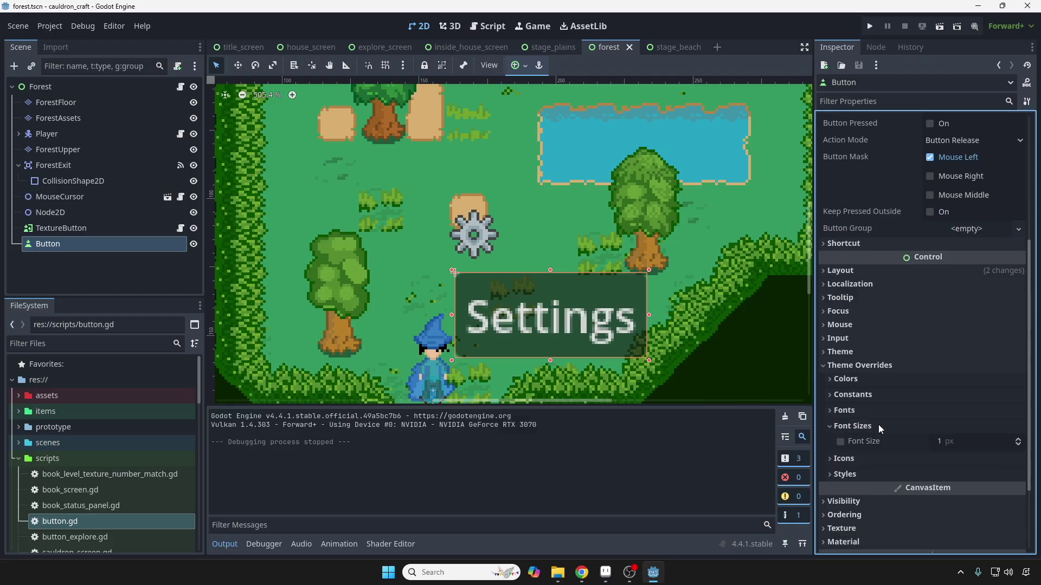
{"action": "left_click", "coordinate": [1019, 441]}
{"action": "left_click", "coordinate": [1019, 441]}
{"action": "left_click", "coordinate": [1019, 440]}
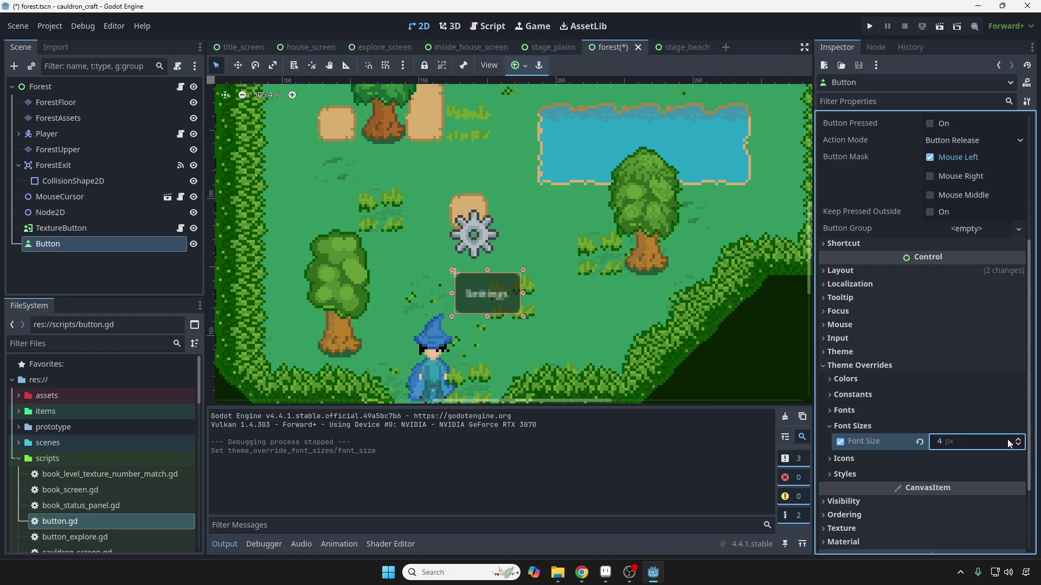
{"action": "left_click", "coordinate": [1018, 439]}
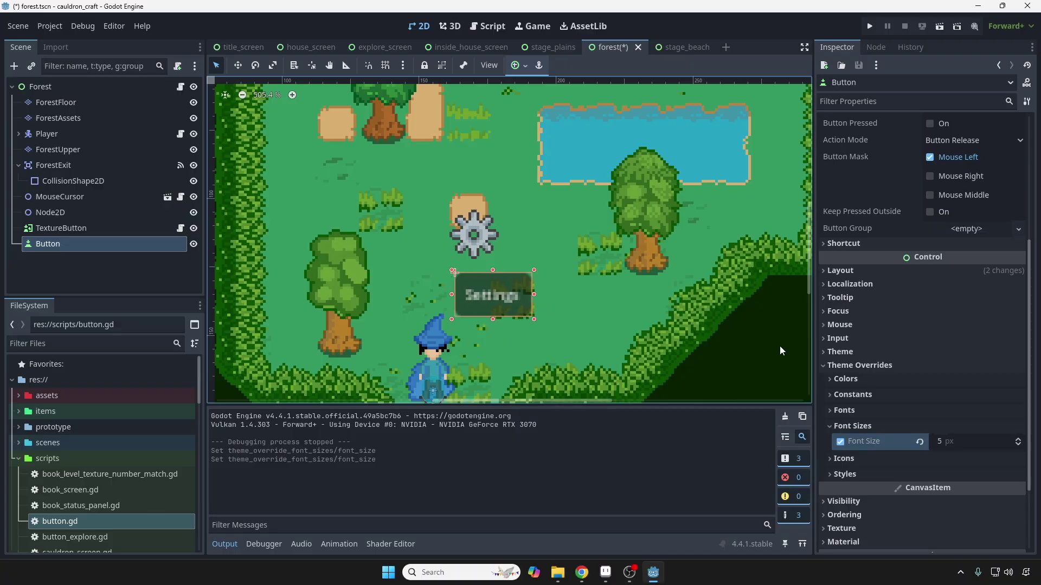
{"action": "left_click", "coordinate": [835, 428]}
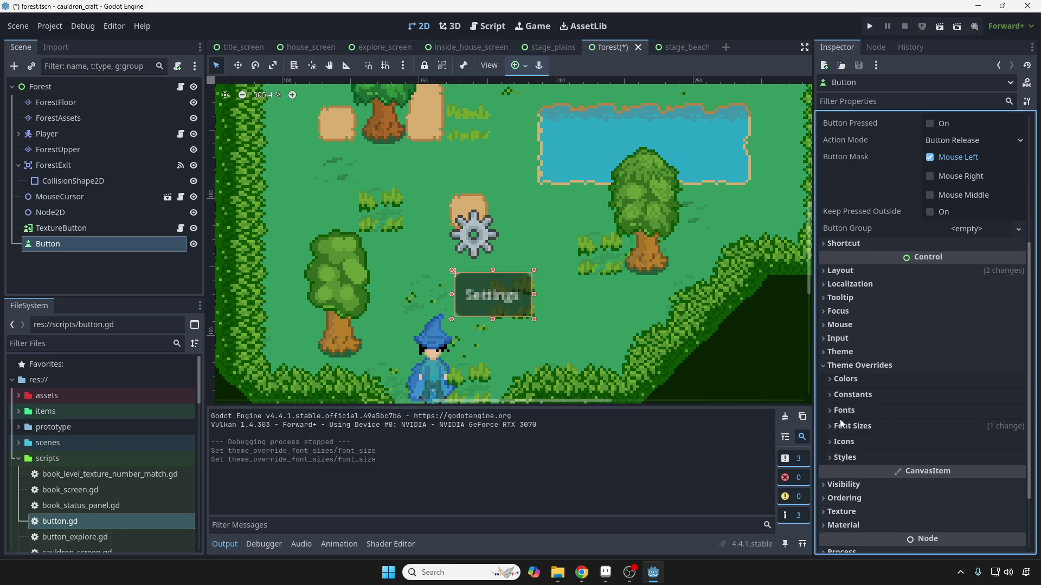
- Set the button's Focus style override to a new StyleBoxEmpty
{"action": "left_click", "coordinate": [843, 458]}
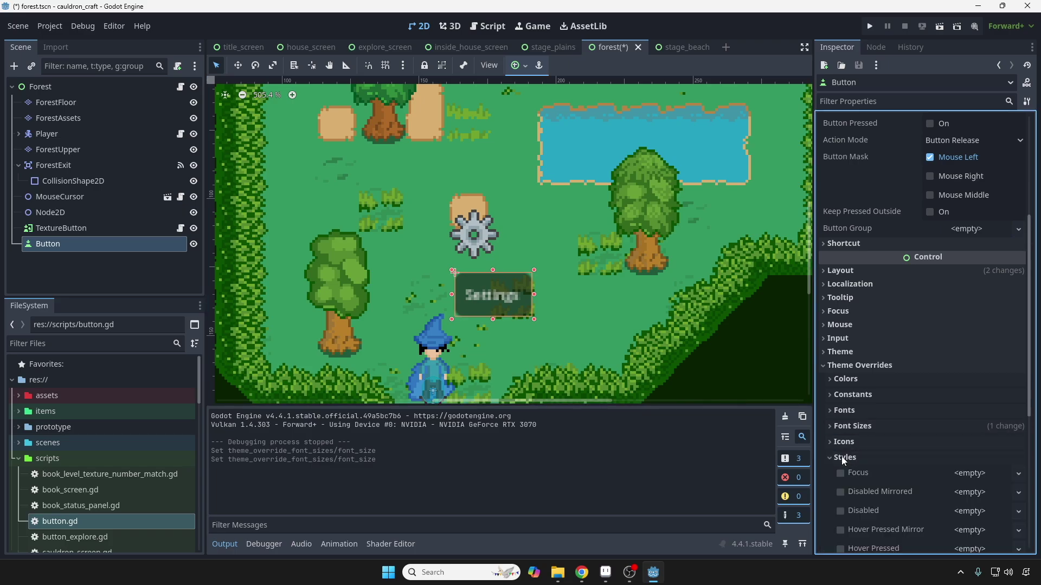
{"action": "scroll", "coordinate": [862, 379], "scroll_direction": "down", "scroll_amount": 2}
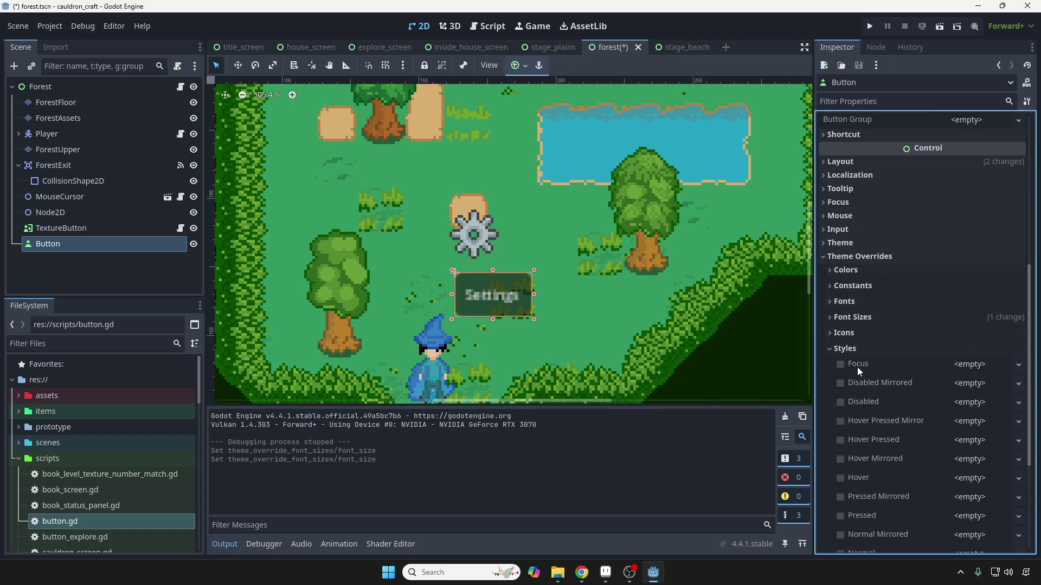
{"action": "left_click", "coordinate": [999, 368]}
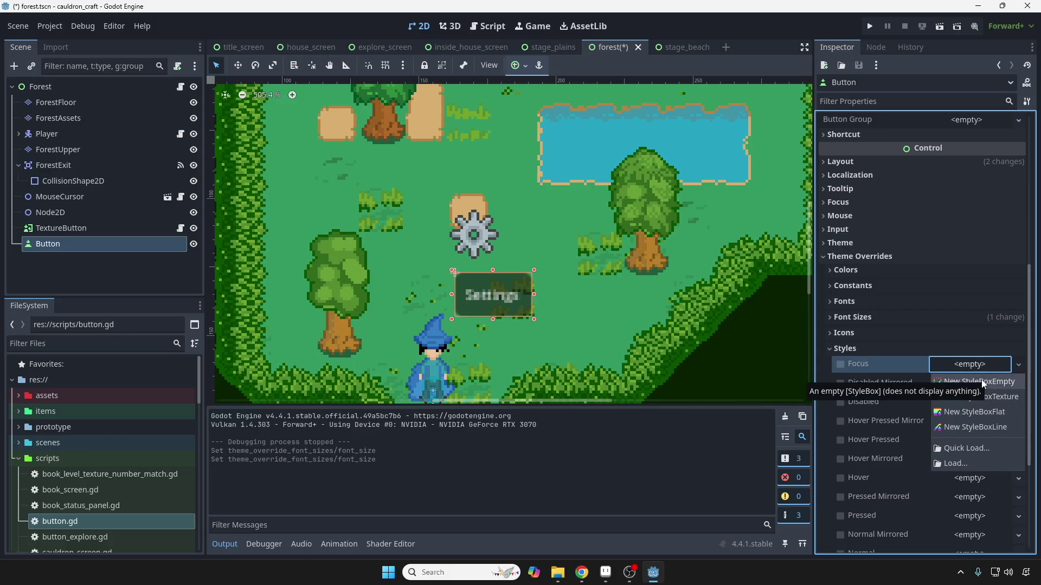
{"action": "left_click", "coordinate": [1012, 382]}
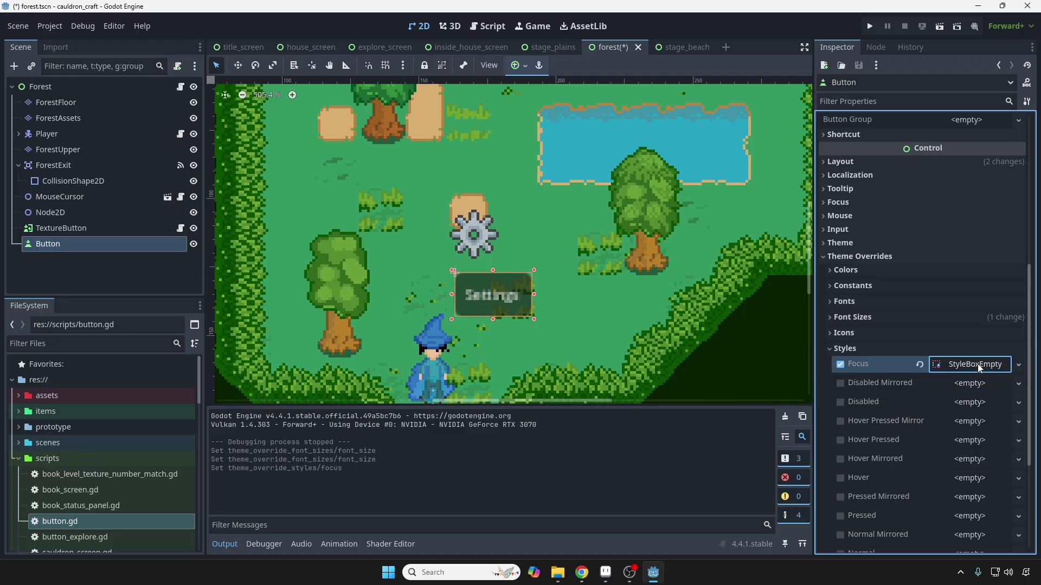
{"action": "left_click", "coordinate": [889, 352]}
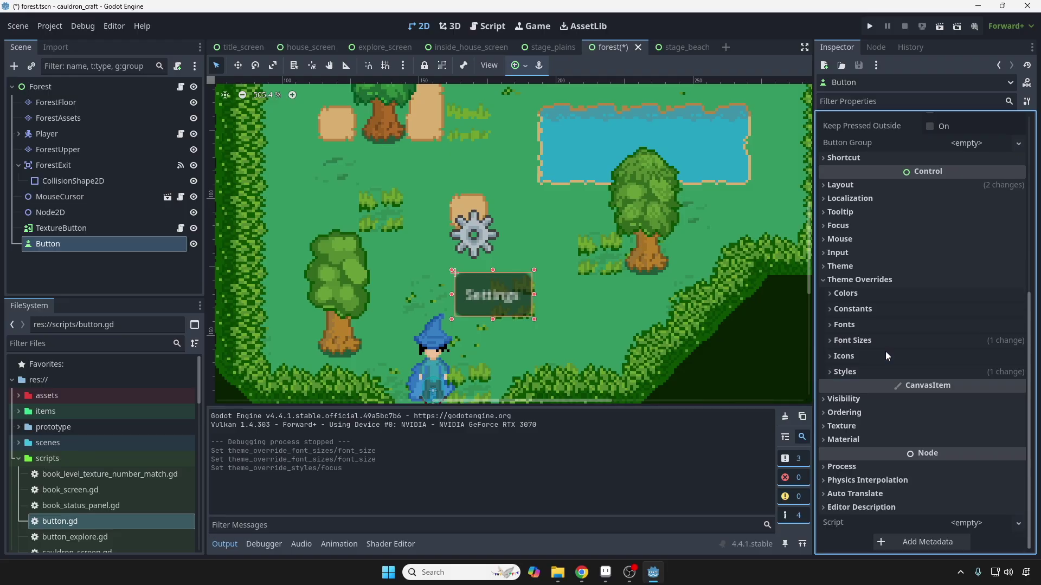
{"action": "left_click", "coordinate": [940, 26]}
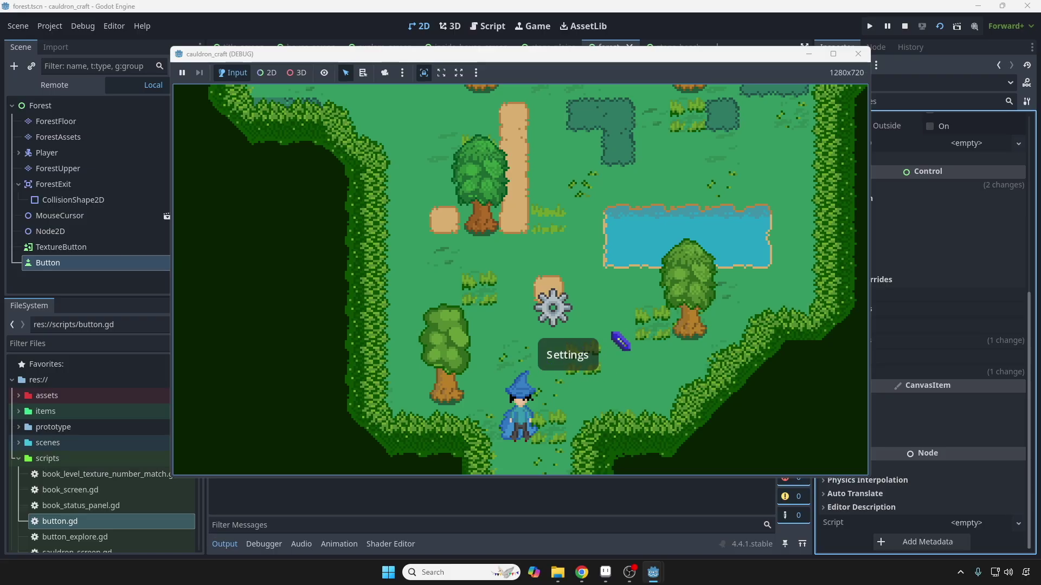
{"action": "left_click", "coordinate": [858, 54]}
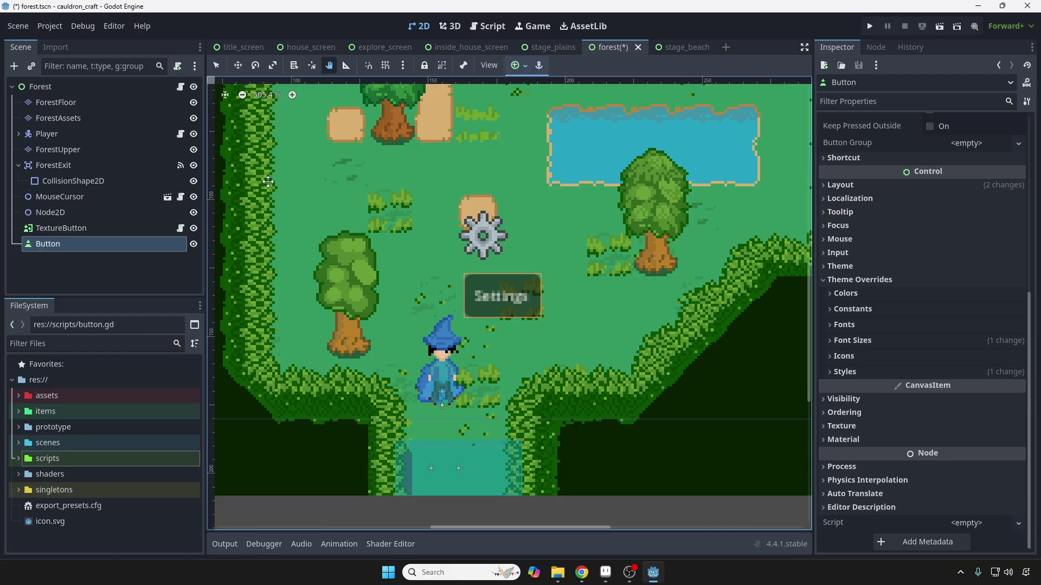
- Add a TextureButton under Forest by searching 'texture', then expand its Textures slots
{"action": "left_click", "coordinate": [40, 86]}
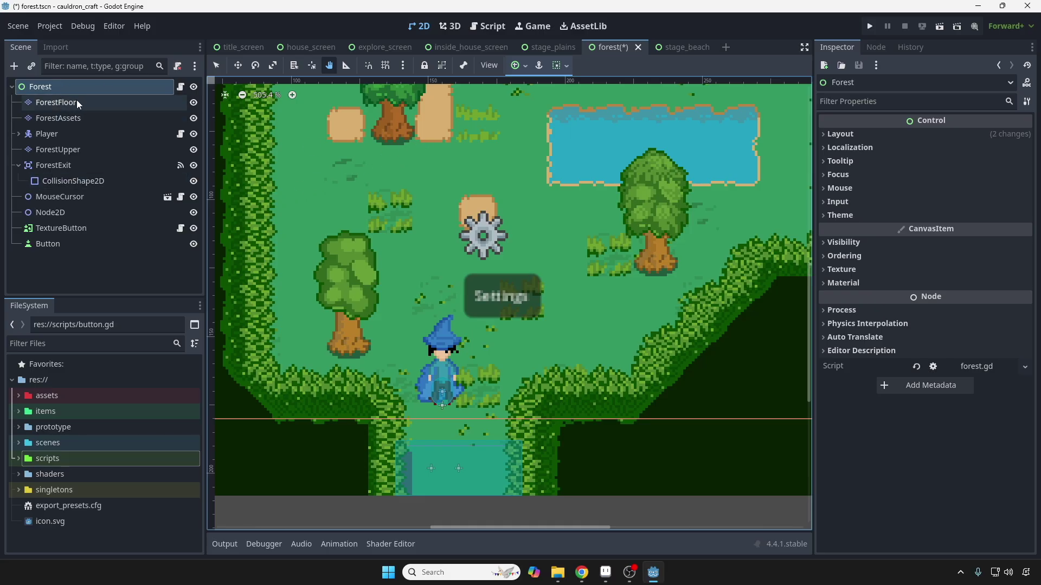
{"action": "right_click", "coordinate": [81, 86]}
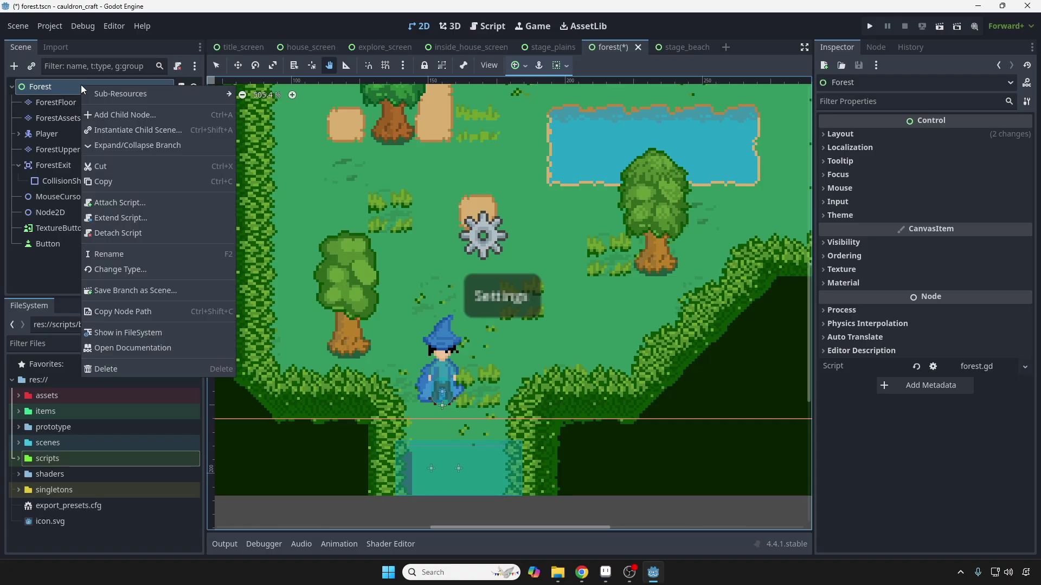
{"action": "left_click", "coordinate": [150, 116]}
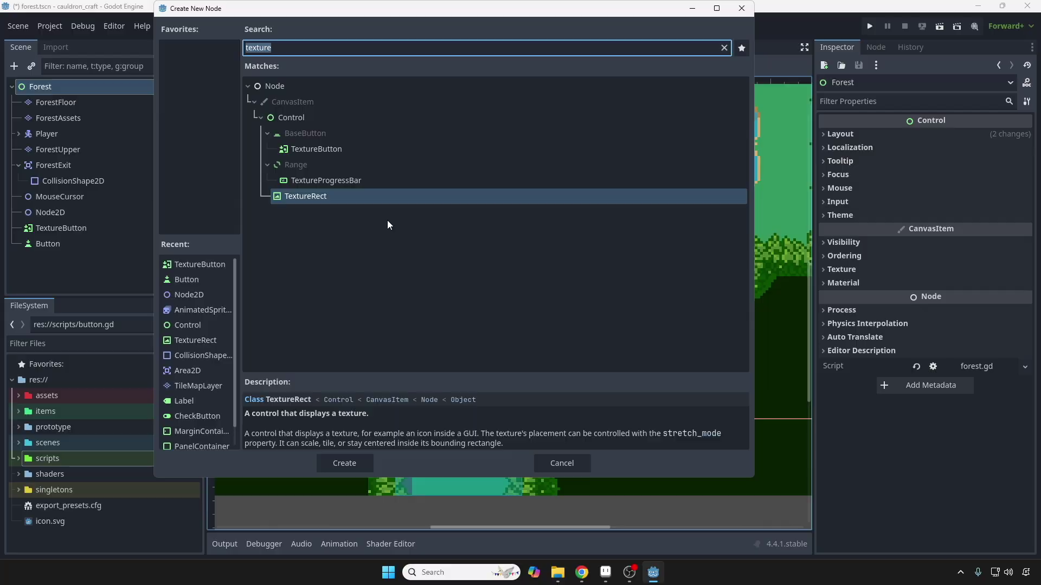
{"action": "type", "text": "texture"}
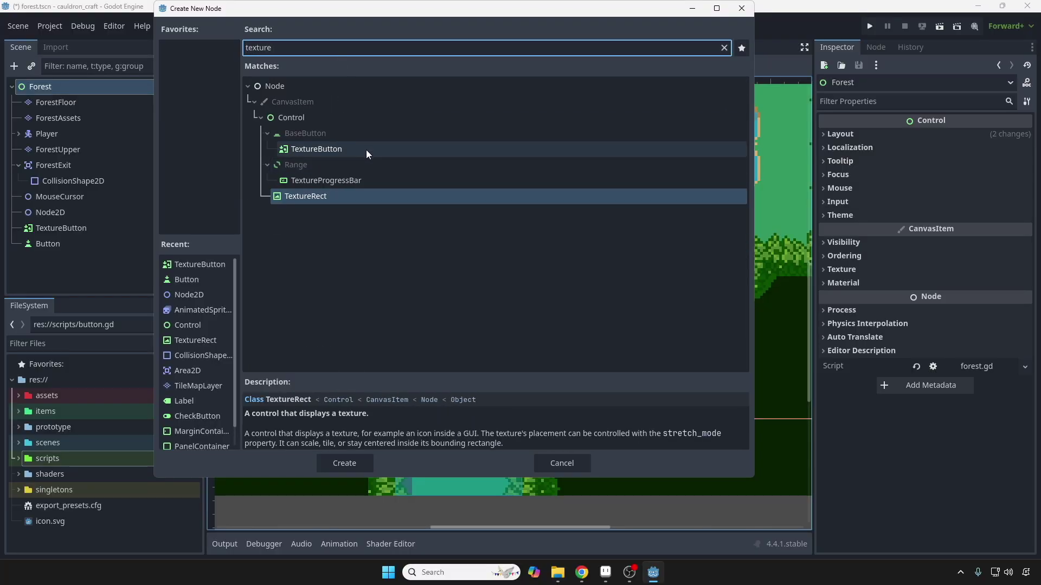
{"action": "left_click", "coordinate": [366, 150]}
{"action": "double_click", "coordinate": [366, 150]}
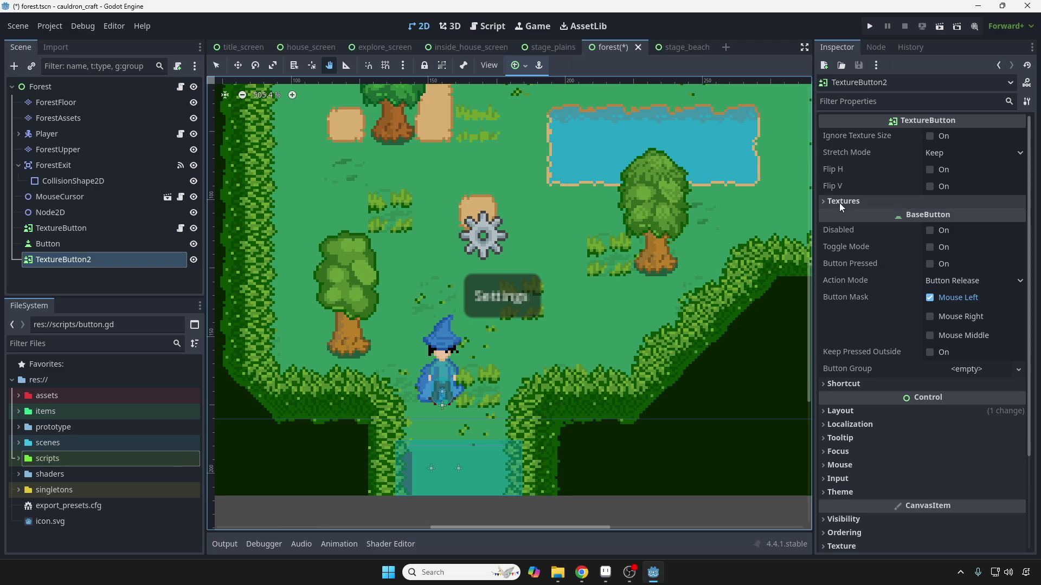
{"action": "left_click", "coordinate": [854, 201]}
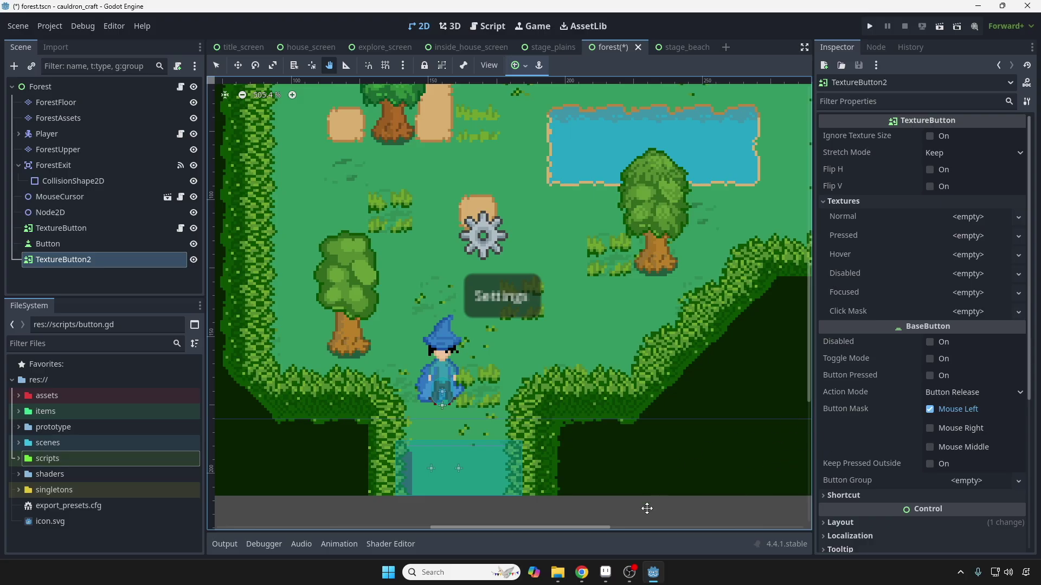
- Switch to the gear sprite in Aseprite and use Export As to save it as button_tutorial.png
{"action": "mouse_move", "coordinate": [607, 574]}
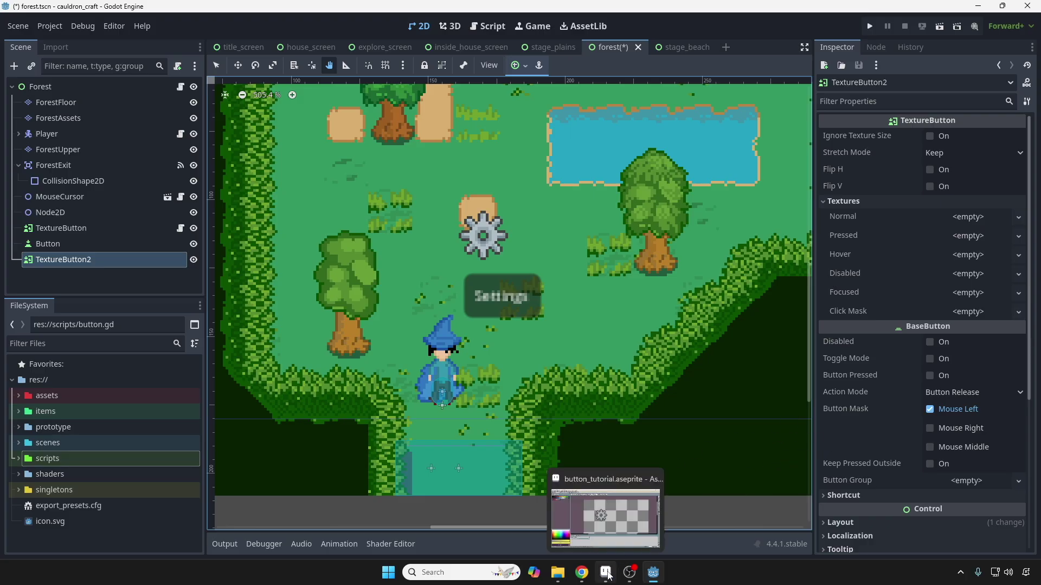
{"action": "left_click", "coordinate": [626, 515]}
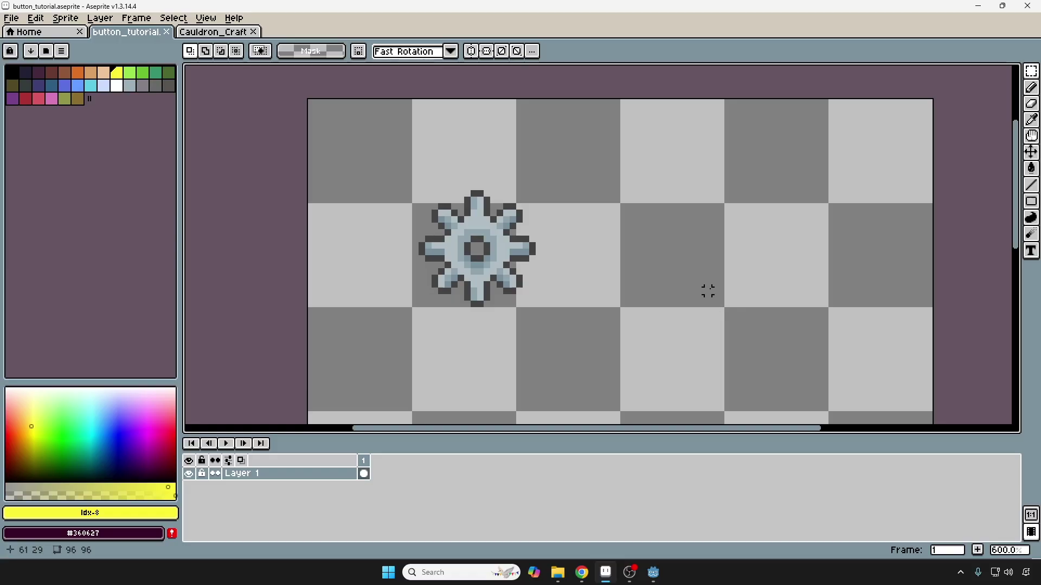
{"action": "middle_click_drag", "start_coordinate": [636, 251], "coordinate": [616, 249]}
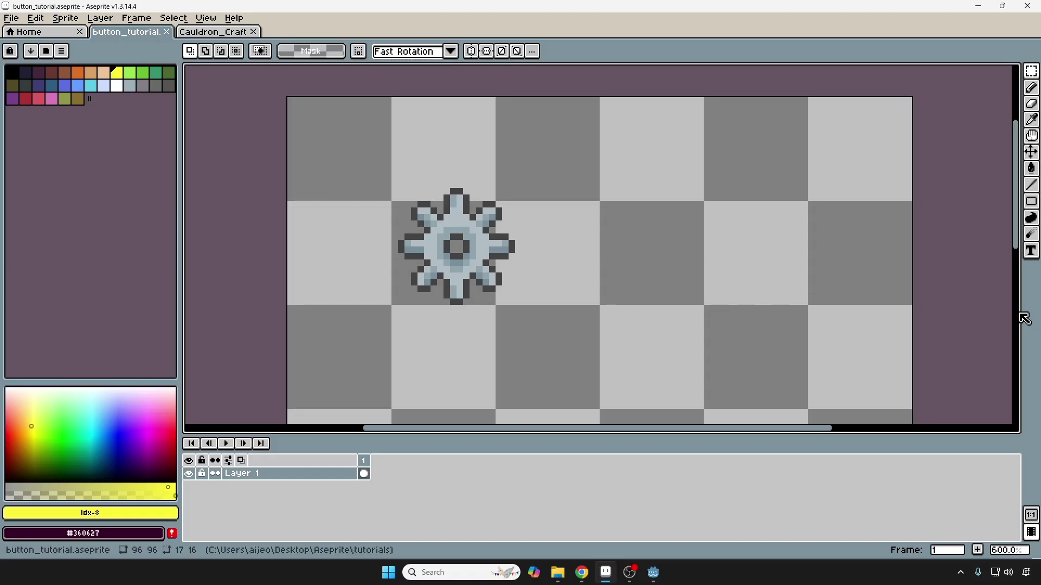
{"action": "middle_click_drag", "start_coordinate": [667, 273], "coordinate": [744, 269]}
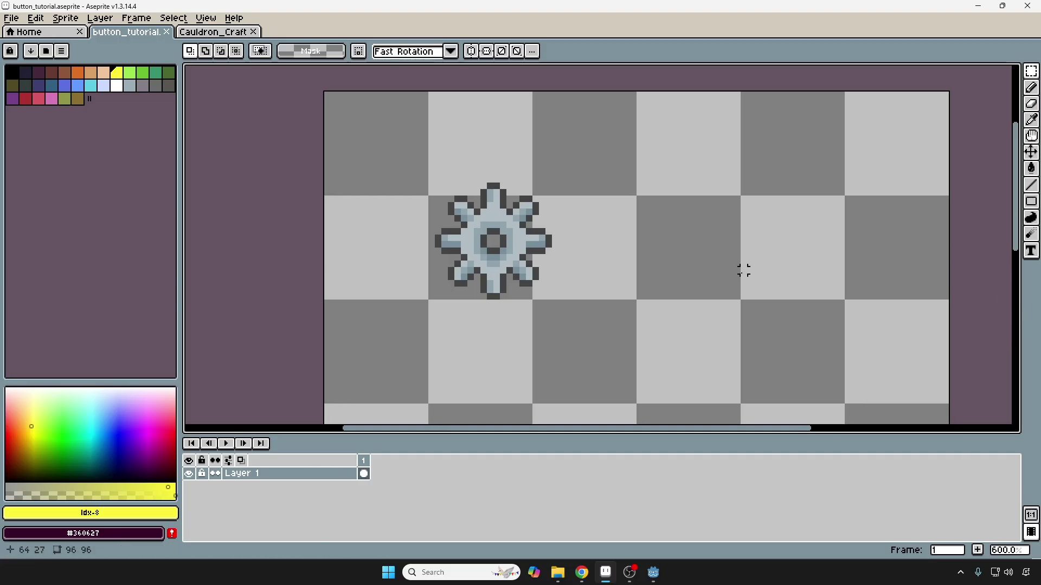
{"action": "middle_click_drag", "start_coordinate": [629, 230], "coordinate": [620, 228]}
{"action": "scroll", "coordinate": [522, 209], "scroll_direction": "down", "scroll_amount": 1}
{"action": "scroll", "coordinate": [526, 201], "scroll_direction": "up", "scroll_amount": 1}
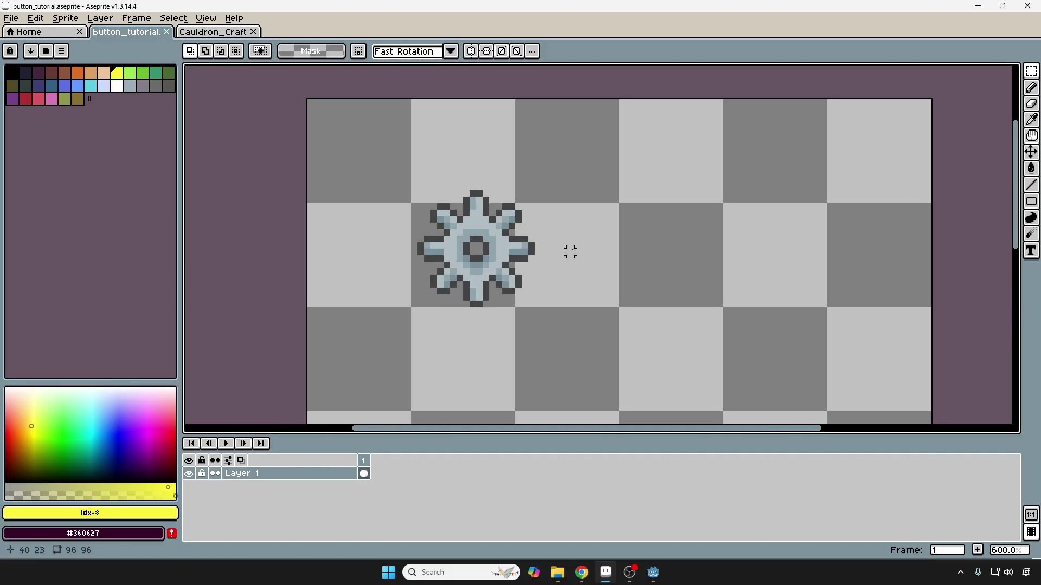
{"action": "left_click", "coordinate": [11, 18]}
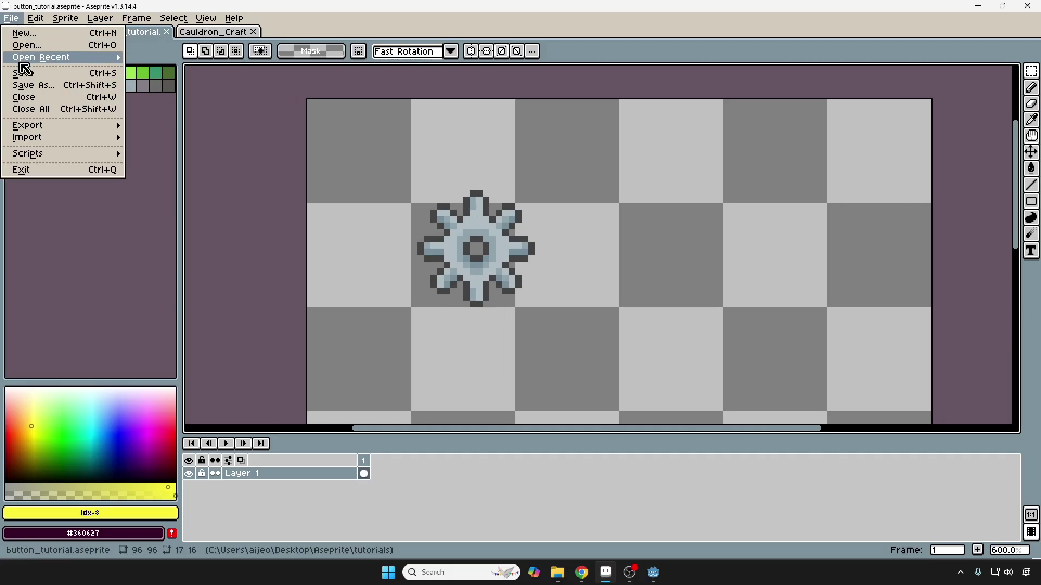
{"action": "mouse_move", "coordinate": [38, 125]}
{"action": "left_click", "coordinate": [202, 130]}
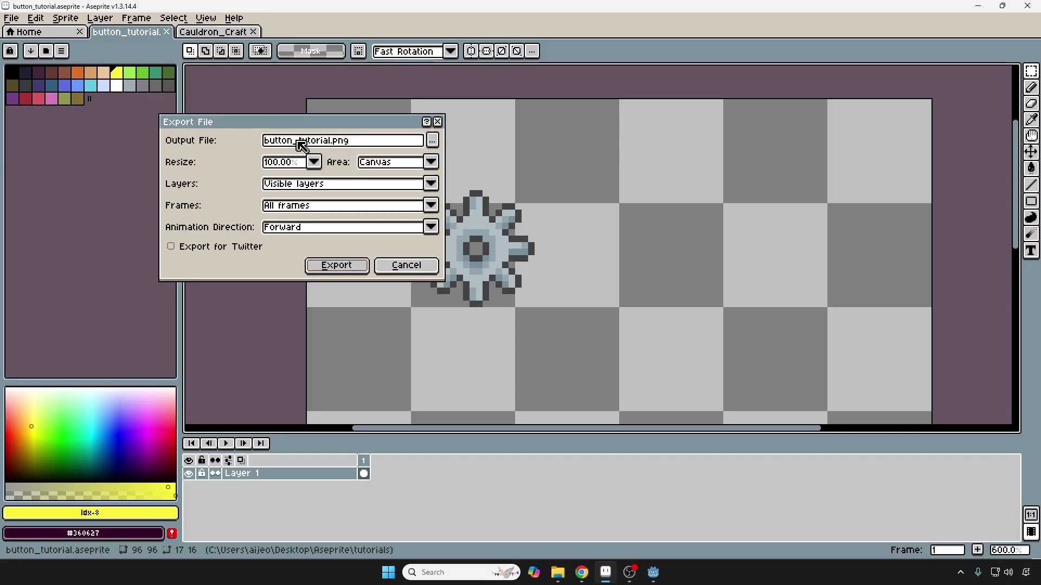
{"action": "left_click", "coordinate": [344, 268]}
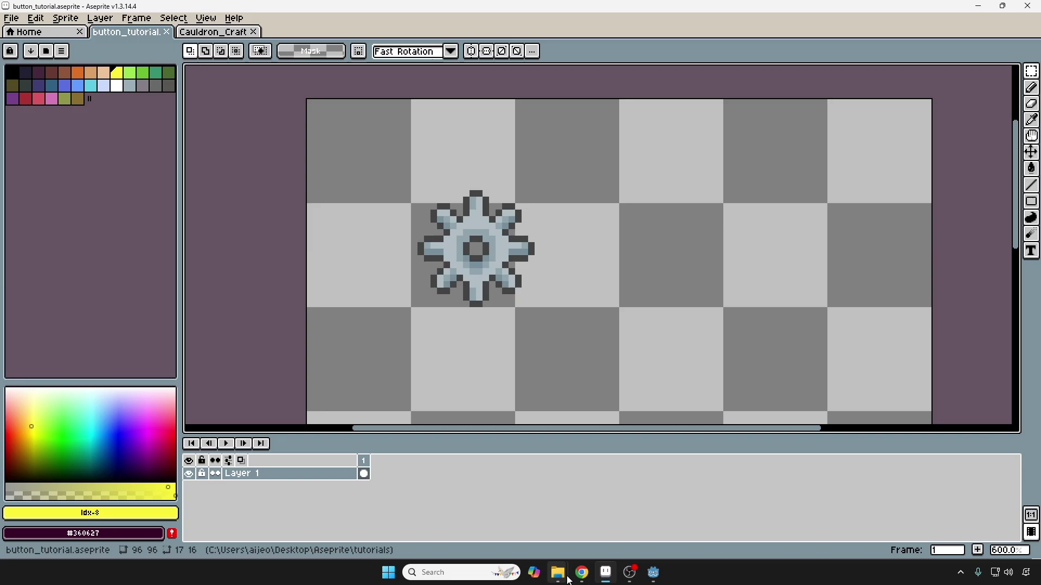
- Drag button_tutorial.png from the tutorials folder into res://assets/tutorial, then minimise Explorer
{"action": "mouse_move", "coordinate": [566, 578]}
{"action": "left_click", "coordinate": [654, 573]}
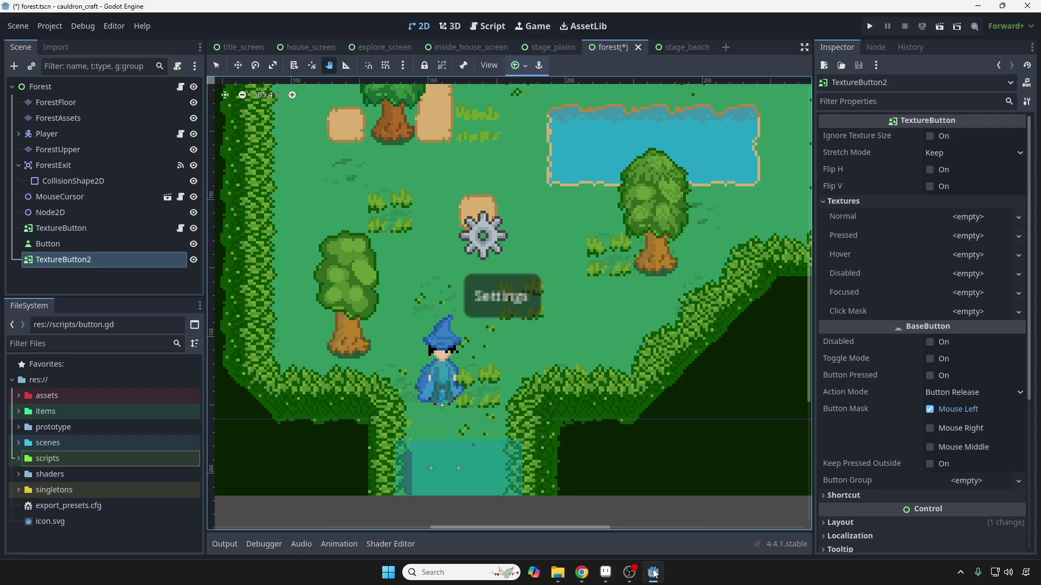
{"action": "mouse_move", "coordinate": [559, 573]}
{"action": "left_click", "coordinate": [609, 520]}
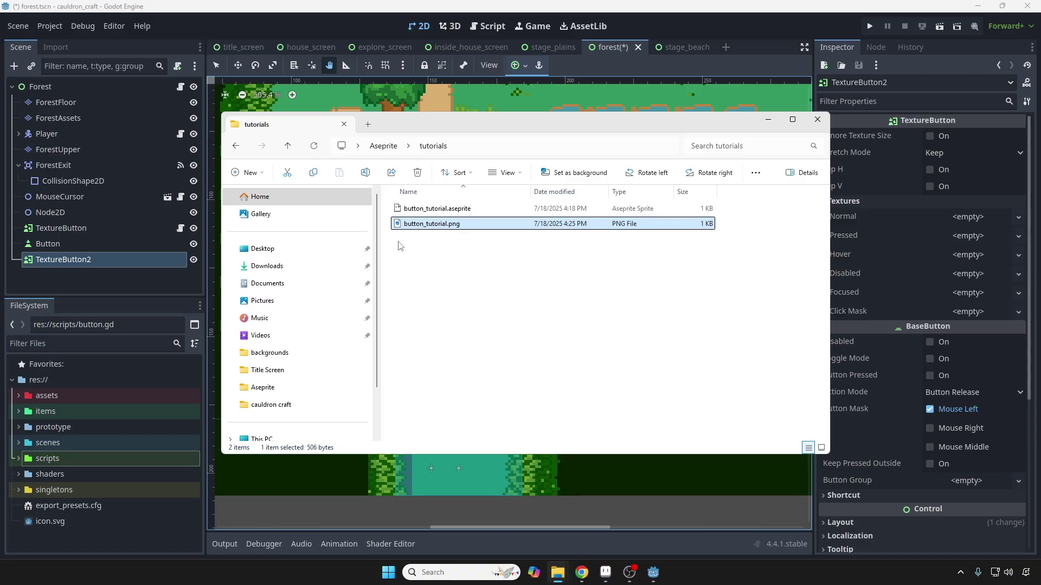
{"action": "left_click", "coordinate": [18, 395]}
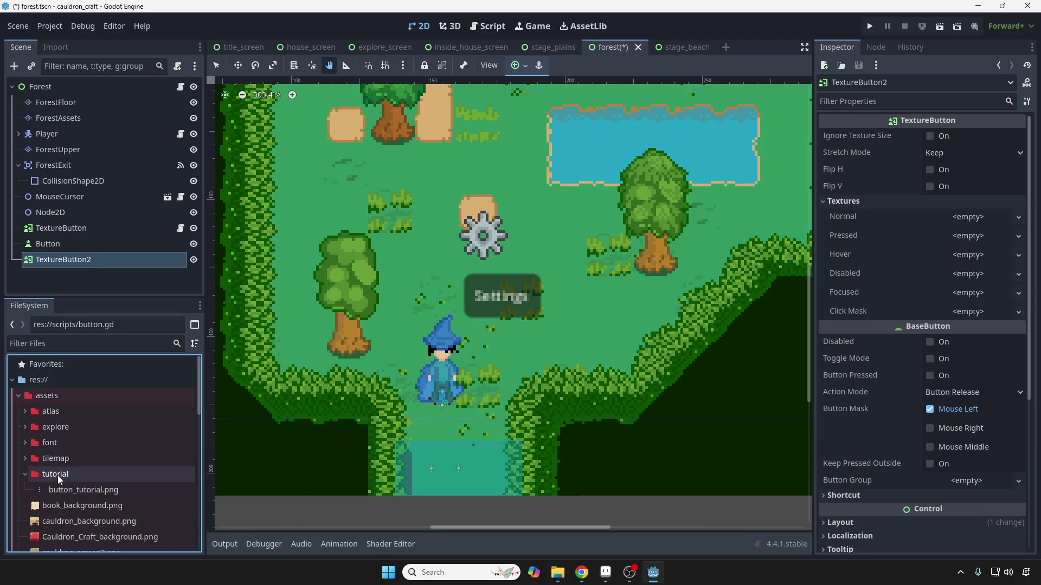
{"action": "mouse_move", "coordinate": [558, 573]}
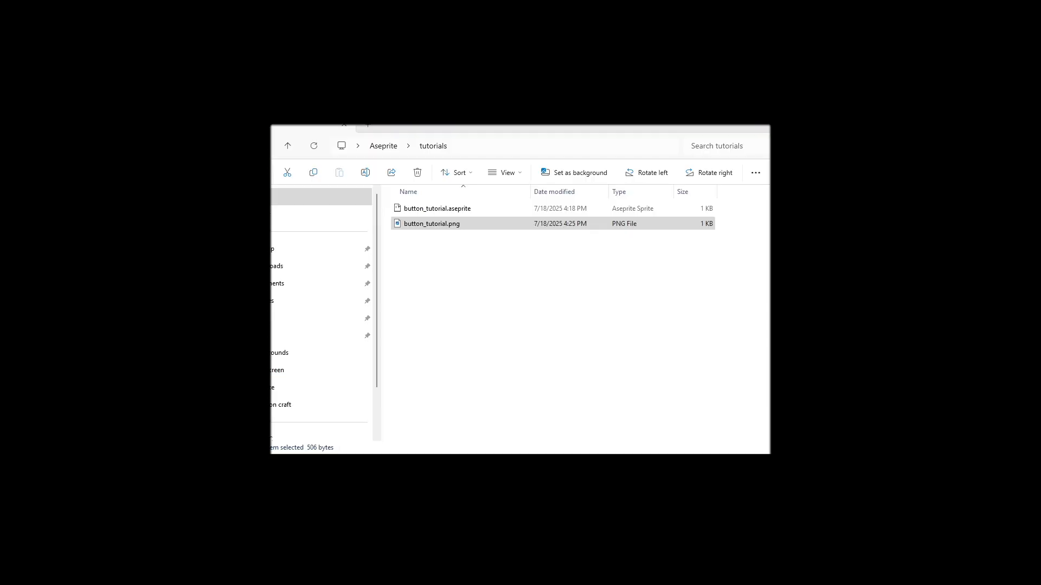
{"action": "left_click", "coordinate": [558, 509]}
{"action": "left_click_drag", "start_coordinate": [448, 227], "coordinate": [182, 388]}
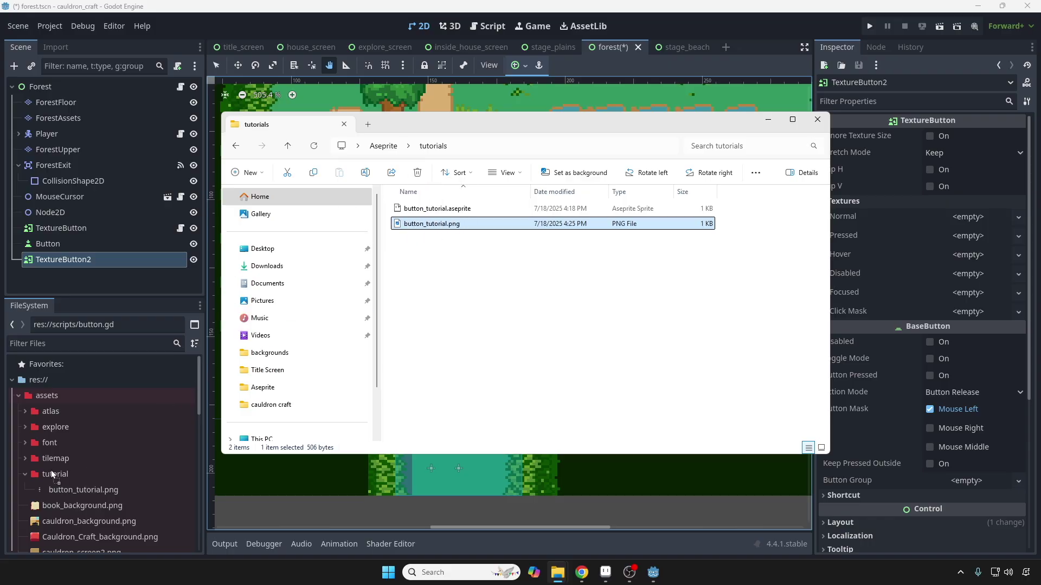
{"action": "left_click_drag", "start_coordinate": [53, 475], "coordinate": [81, 490]}
{"action": "left_click", "coordinate": [763, 122]}
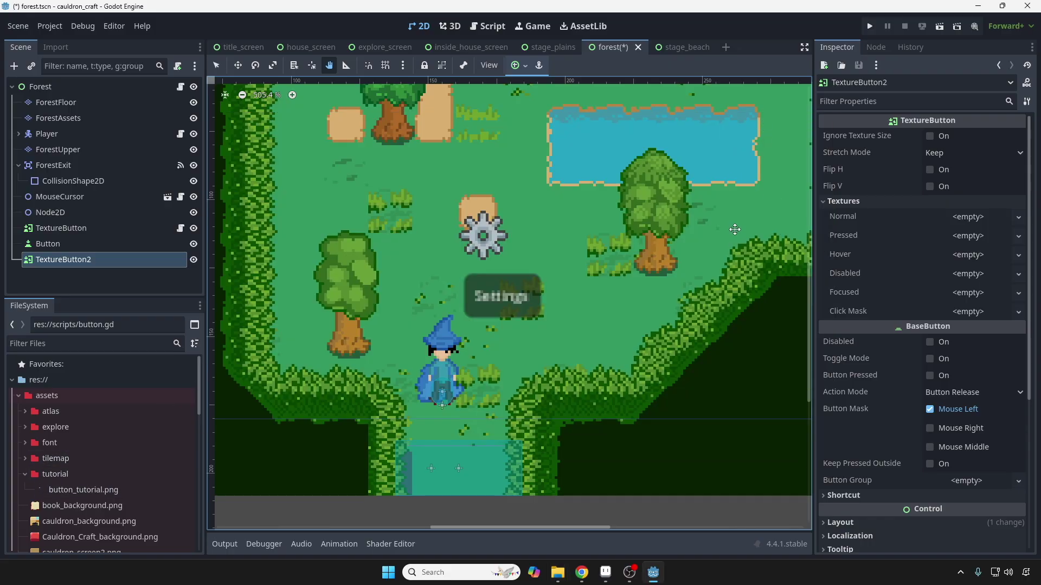
- Make TextureButton2's Normal texture a new AtlasTexture using button_tutorial.png as its atlas
{"action": "left_click", "coordinate": [70, 490]}
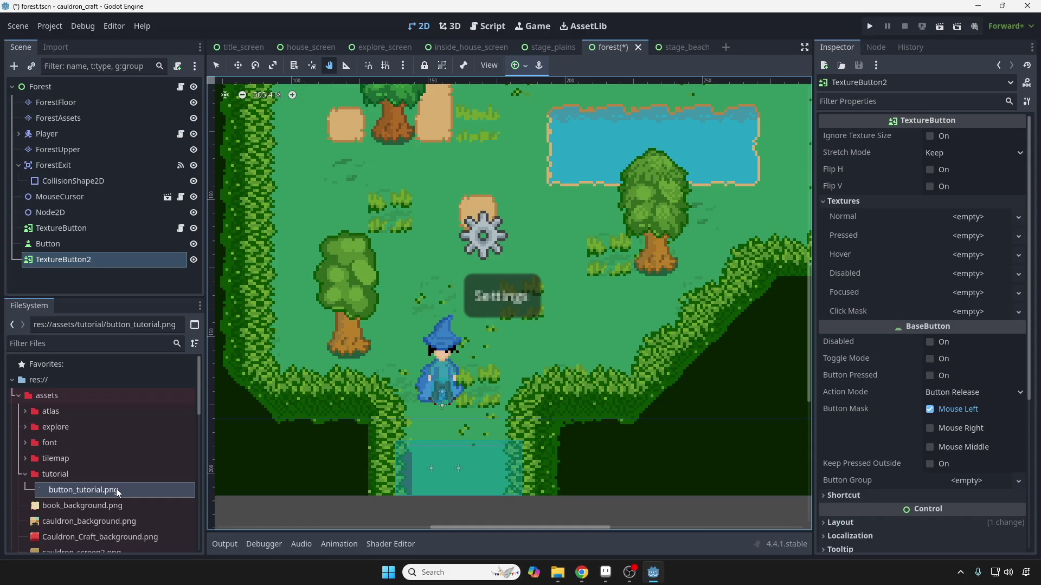
{"action": "left_click", "coordinate": [1019, 218]}
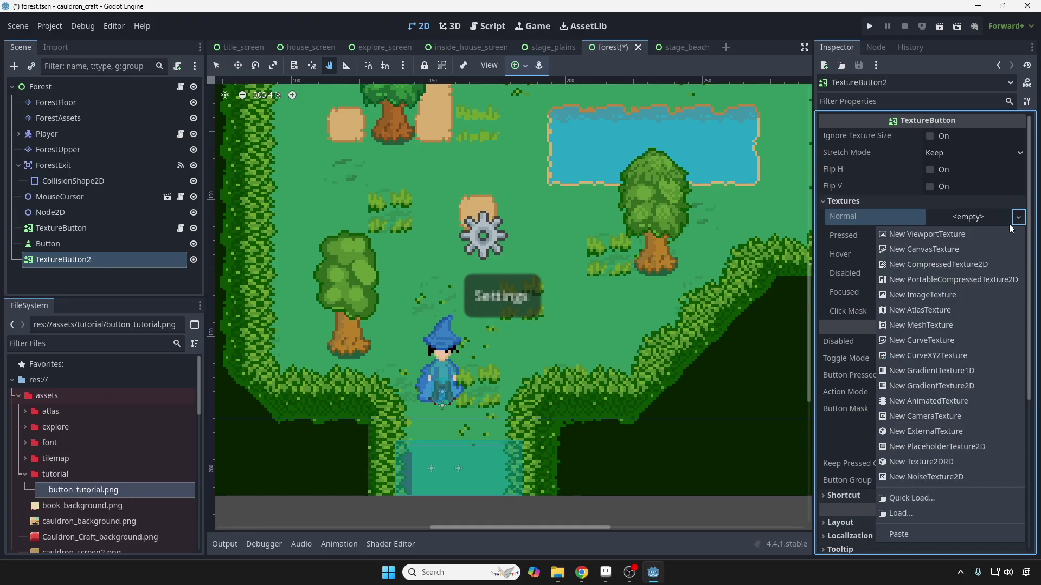
{"action": "left_click", "coordinate": [955, 309]}
{"action": "left_click", "coordinate": [974, 220]}
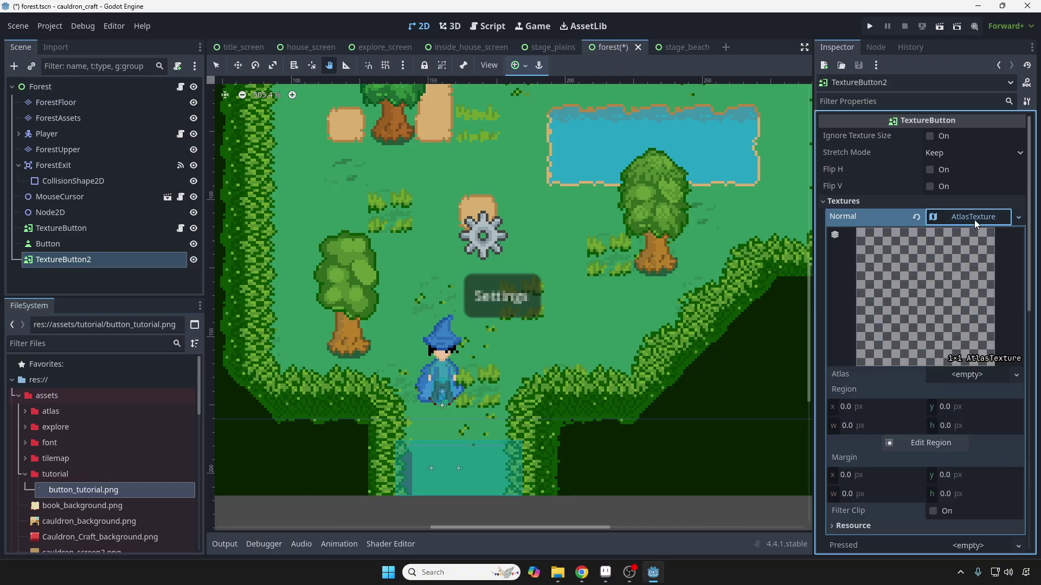
{"action": "left_click", "coordinate": [974, 219]}
{"action": "left_click", "coordinate": [974, 220]}
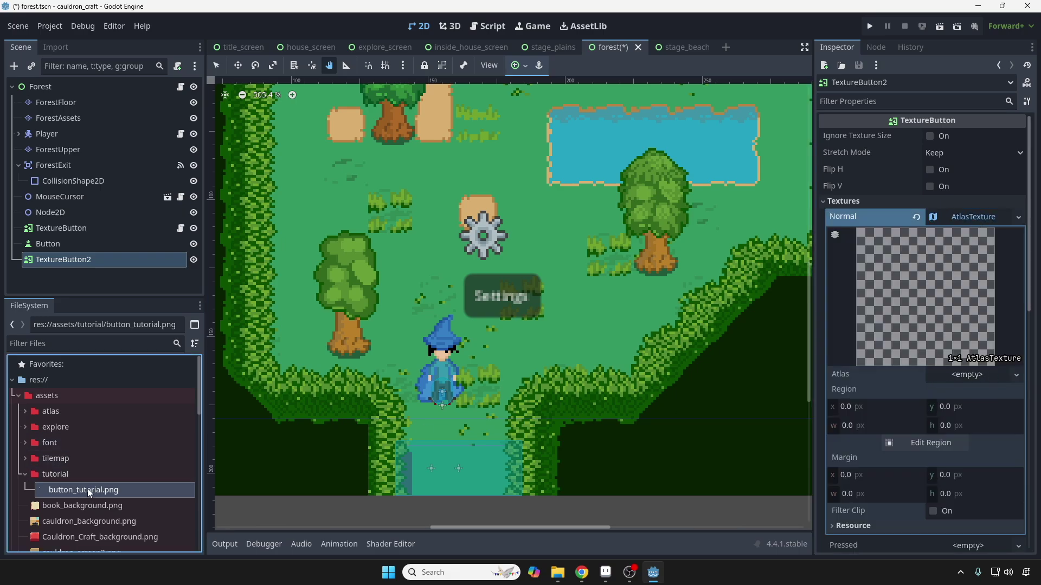
{"action": "left_click_drag", "start_coordinate": [87, 489], "coordinate": [955, 377]}
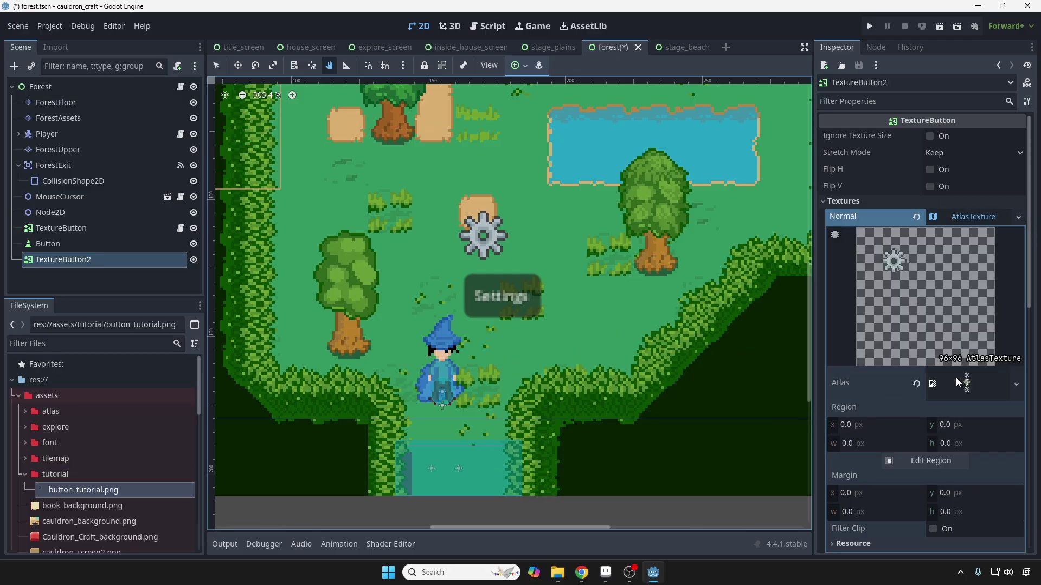
- Crop the atlas region to the 20×20 gear at 16, 13 in the region editor
{"action": "left_click", "coordinate": [934, 460]}
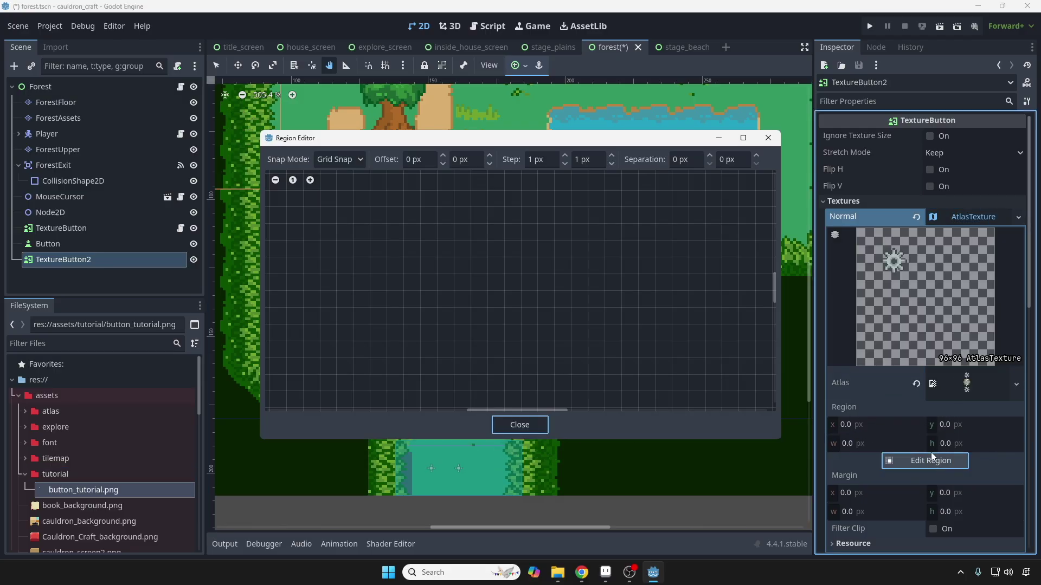
{"action": "scroll", "coordinate": [488, 325], "scroll_direction": "down", "scroll_amount": 2}
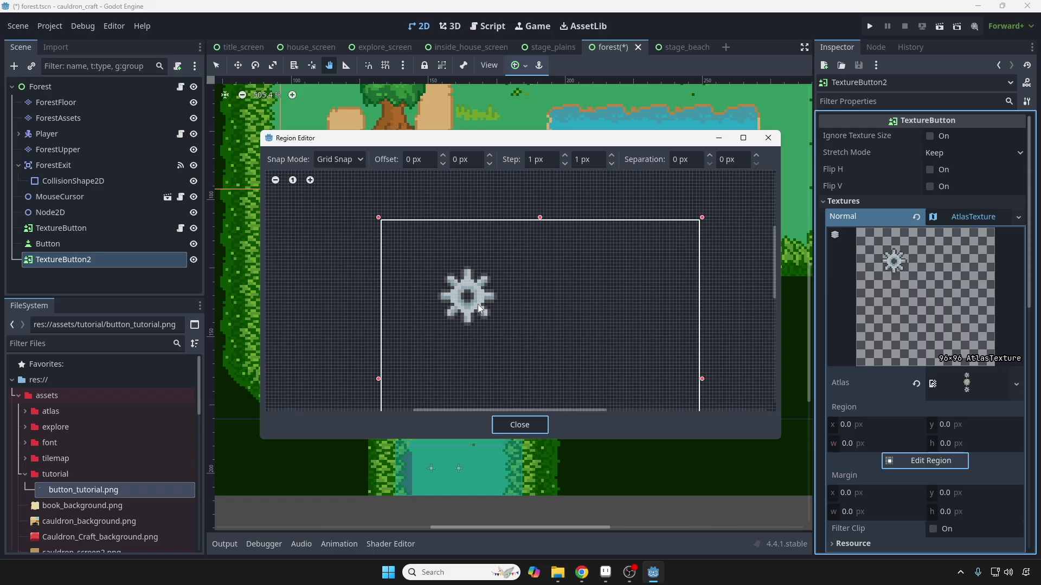
{"action": "scroll", "coordinate": [428, 266], "scroll_direction": "up", "scroll_amount": 4}
{"action": "mouse_move", "coordinate": [416, 252]}
{"action": "left_mouse_down"}
{"action": "mouse_move", "coordinate": [420, 270]}
{"action": "mouse_move", "coordinate": [554, 379]}
{"action": "left_mouse_up"}
{"action": "middle_click_drag", "start_coordinate": [559, 328], "coordinate": [546, 262]}
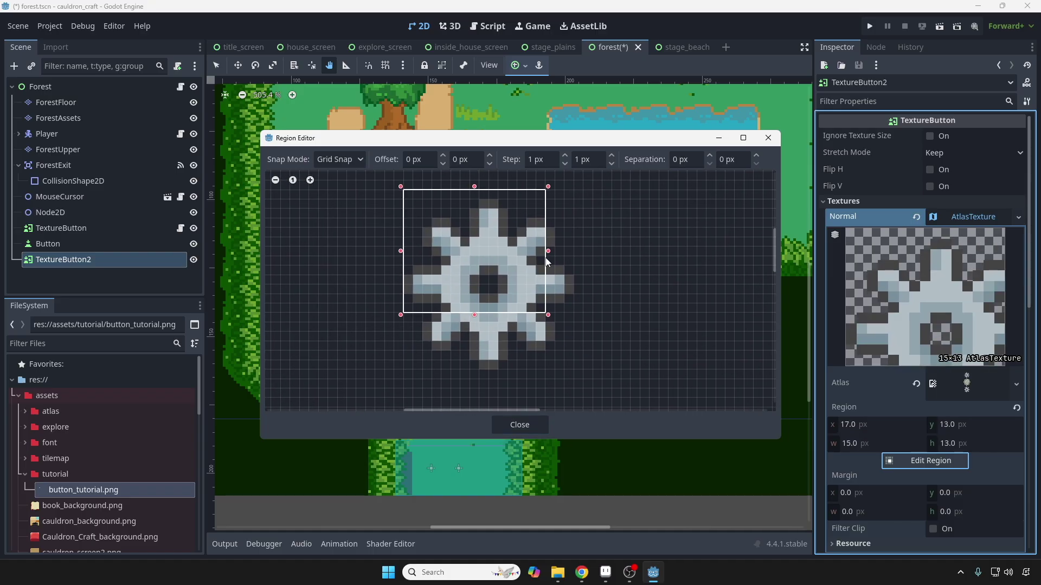
{"action": "left_click_drag", "start_coordinate": [548, 316], "coordinate": [586, 382]}
{"action": "left_click_drag", "start_coordinate": [406, 288], "coordinate": [397, 287]}
{"action": "scroll", "coordinate": [546, 286], "scroll_direction": "down", "scroll_amount": 2}
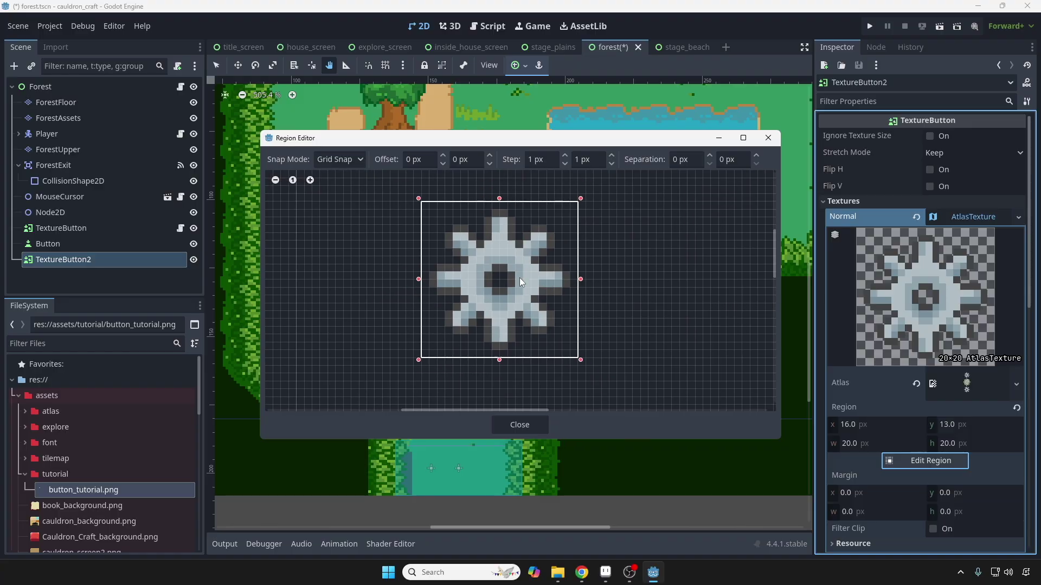
{"action": "left_click", "coordinate": [520, 426]}
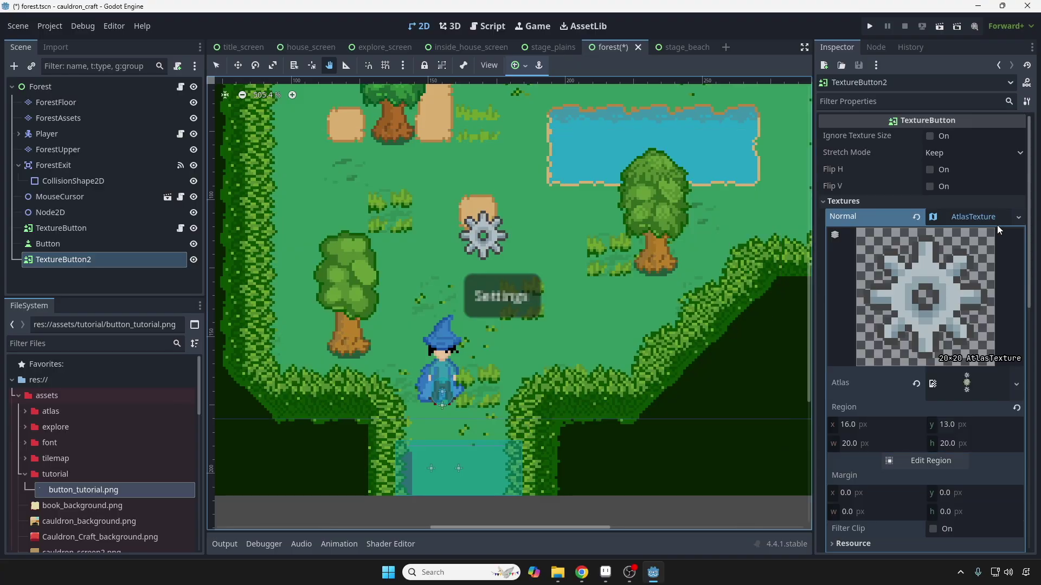
- Collapse the AtlasTexture details and select TextureButton2 in the scene tree
{"action": "left_click", "coordinate": [976, 222]}
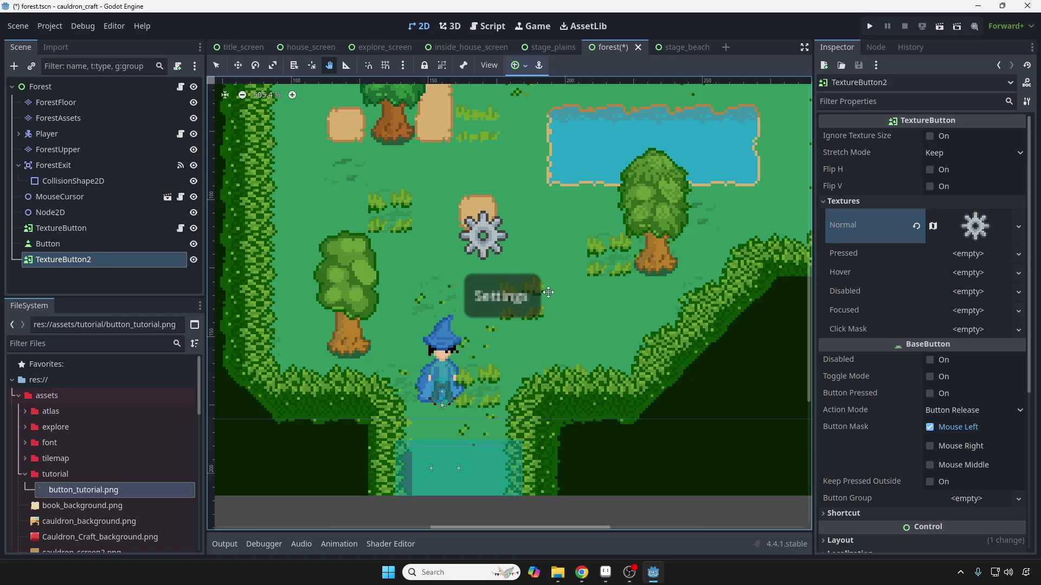
{"action": "scroll", "coordinate": [549, 292], "scroll_direction": "down", "scroll_amount": 4}
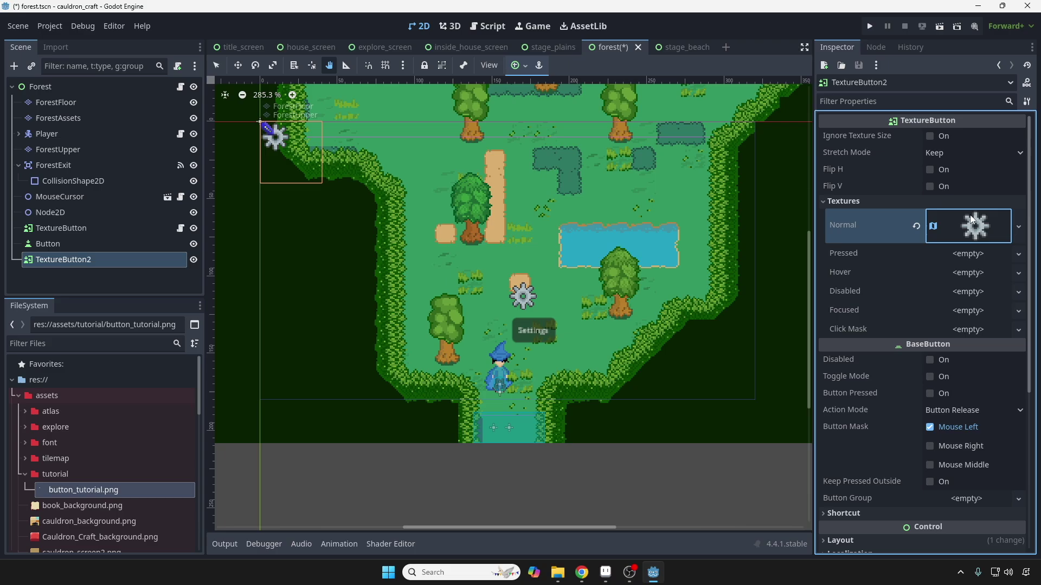
{"action": "left_click", "coordinate": [60, 228]}
{"action": "left_click", "coordinate": [48, 244]}
{"action": "left_click", "coordinate": [79, 262]}
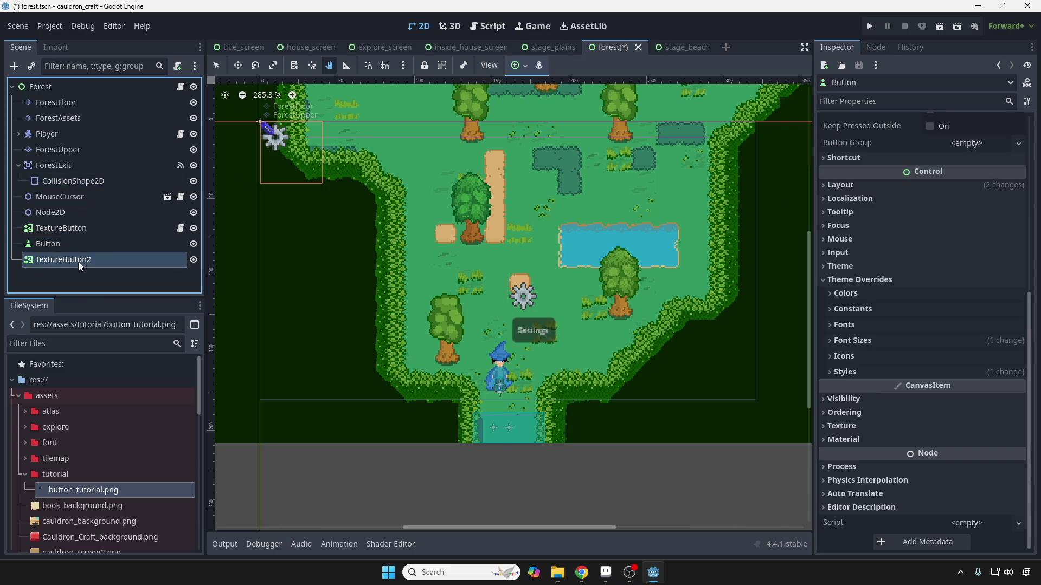
{"action": "left_click_drag", "start_coordinate": [273, 146], "coordinate": [590, 319]}
- Hide the original TextureButton and place TextureButton2's gear just above the Settings label
{"action": "left_click", "coordinate": [217, 65]}
{"action": "scroll", "coordinate": [590, 319], "scroll_direction": "up", "scroll_amount": 3}
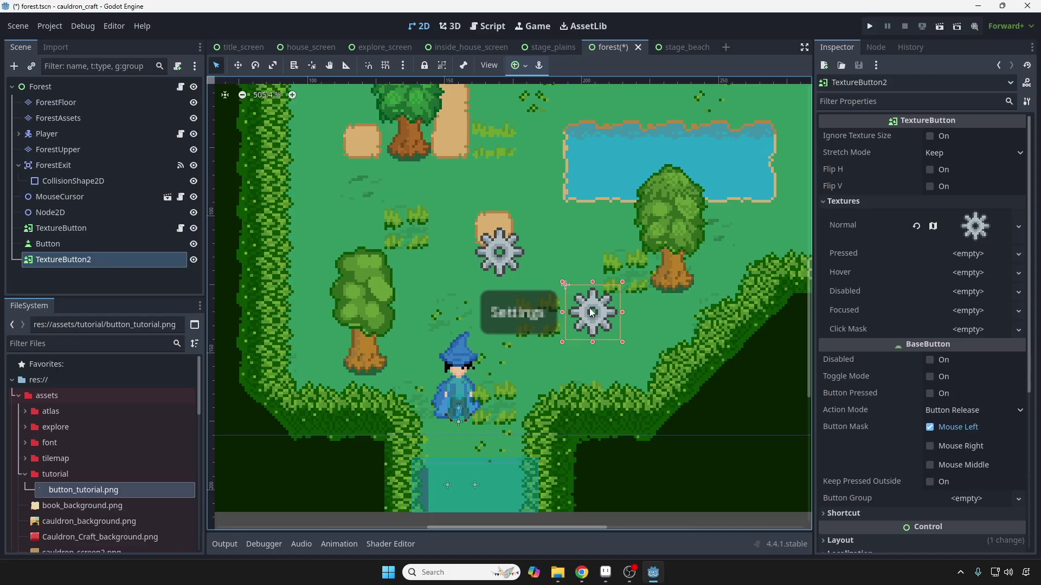
{"action": "left_click_drag", "start_coordinate": [592, 312], "coordinate": [605, 316]}
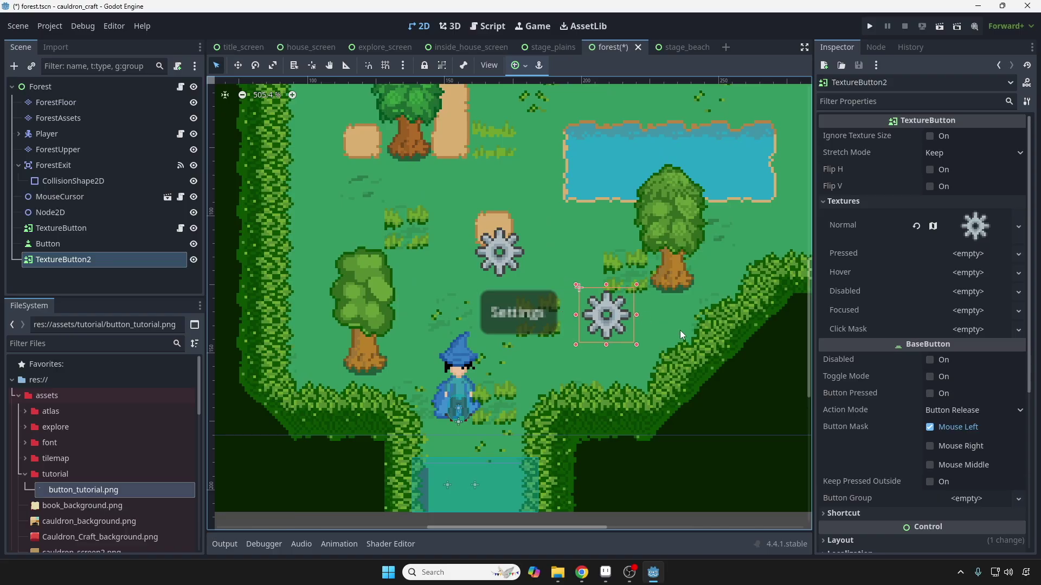
{"action": "middle_click_drag", "start_coordinate": [653, 274], "coordinate": [637, 260]}
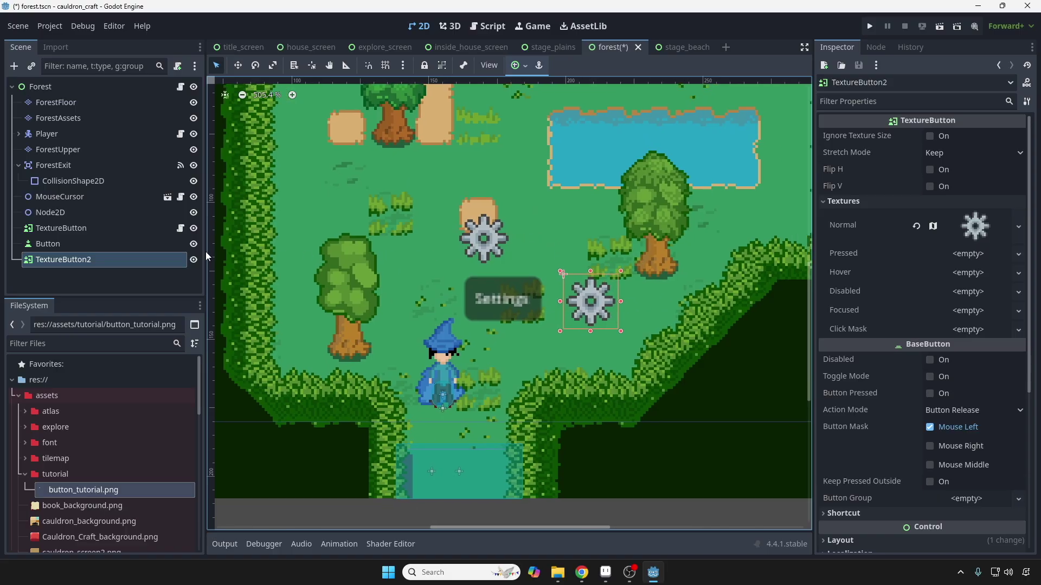
{"action": "left_click", "coordinate": [193, 228]}
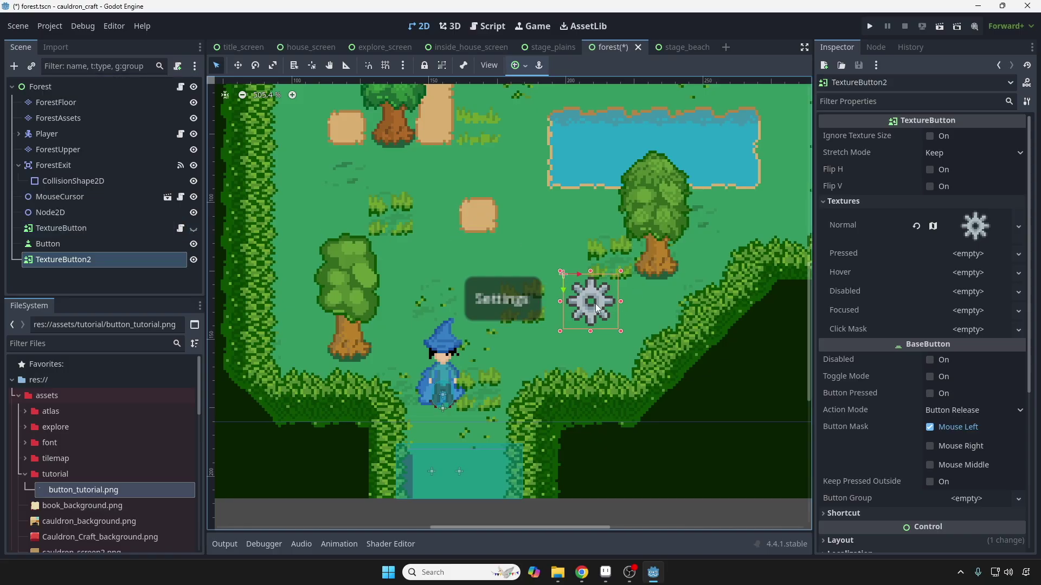
{"action": "left_click_drag", "start_coordinate": [596, 307], "coordinate": [507, 245]}
{"action": "scroll", "coordinate": [530, 273], "scroll_direction": "up", "scroll_amount": 2}
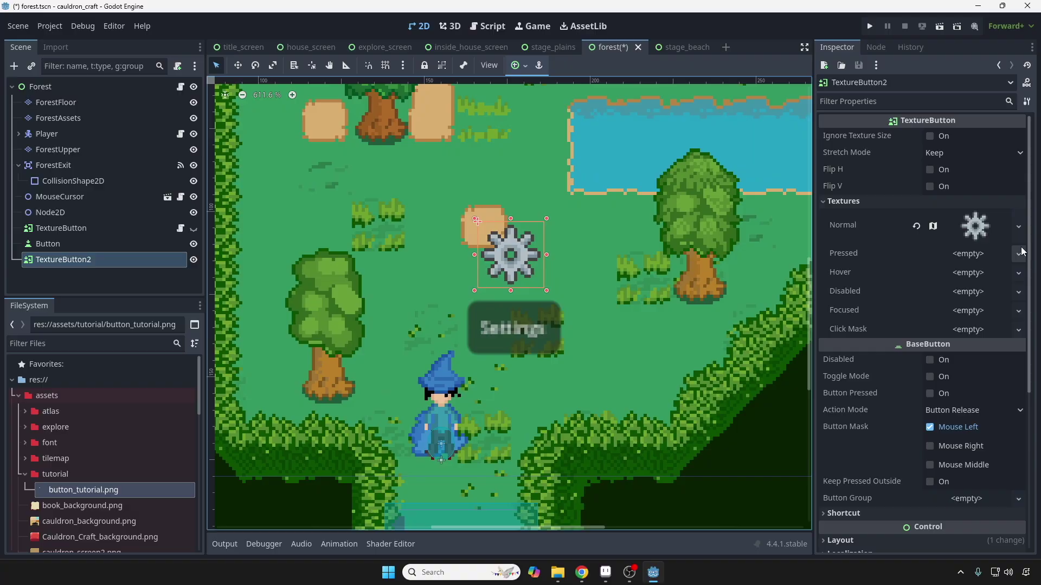
- Test-run the forest scene to check the new gear above Settings, then close the game
{"action": "left_click", "coordinate": [940, 26]}
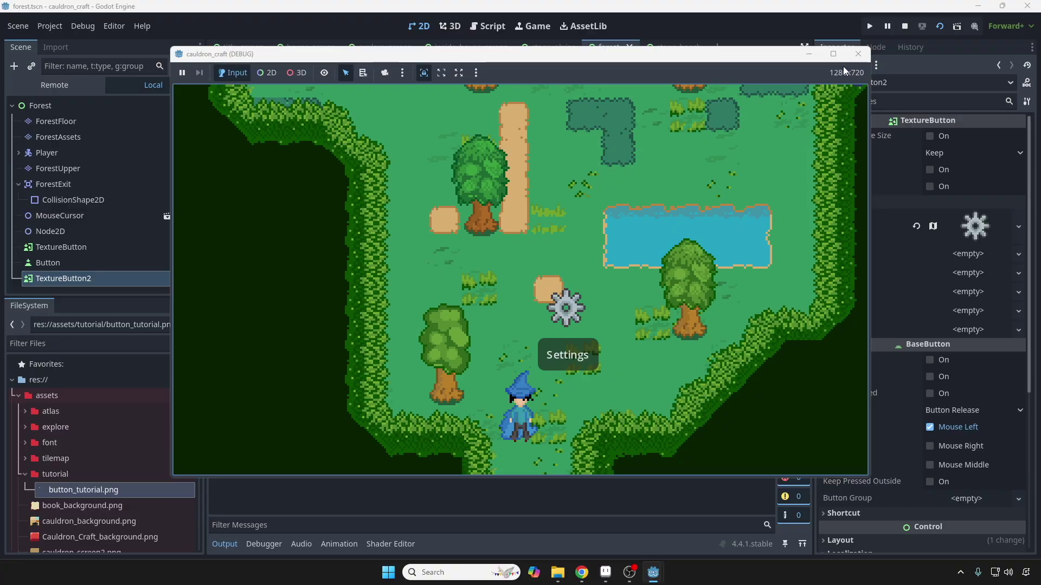
{"action": "left_click", "coordinate": [858, 54]}
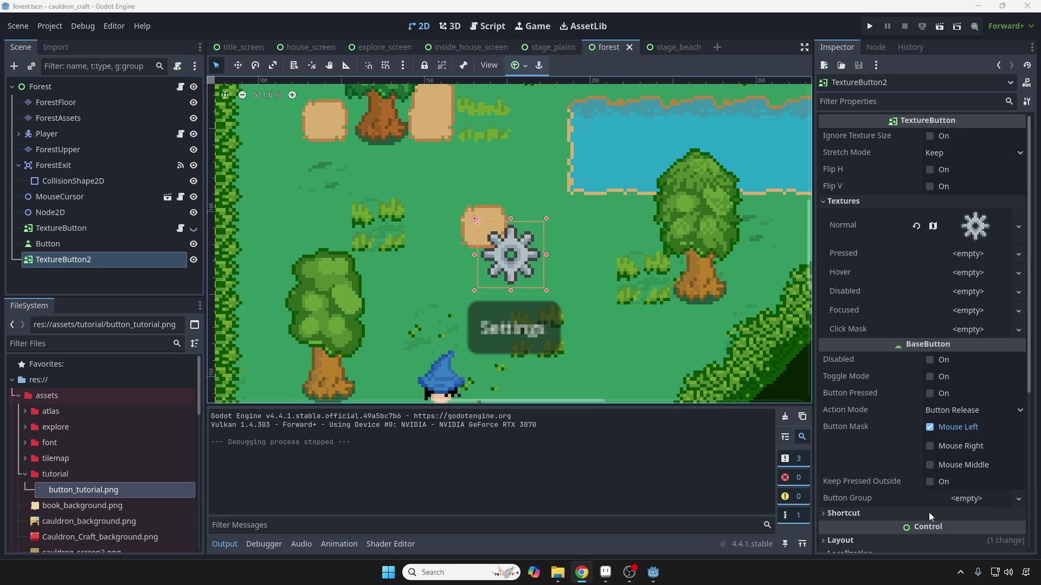
- In Aseprite, marquee-select the gear and Ctrl-drag a copy below it
{"action": "left_click", "coordinate": [605, 573]}
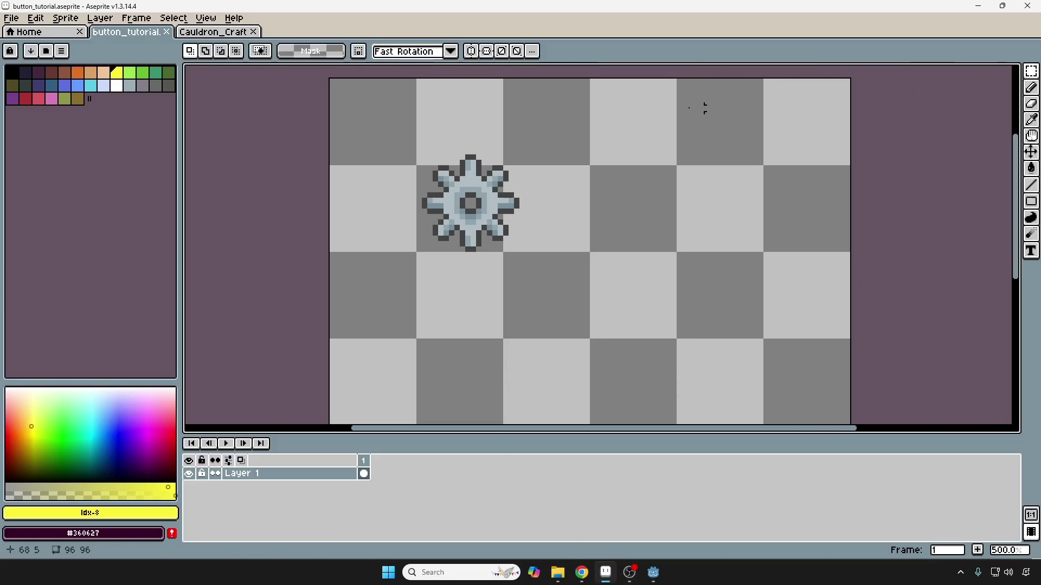
{"action": "left_click_drag", "start_coordinate": [429, 157], "coordinate": [505, 234]}
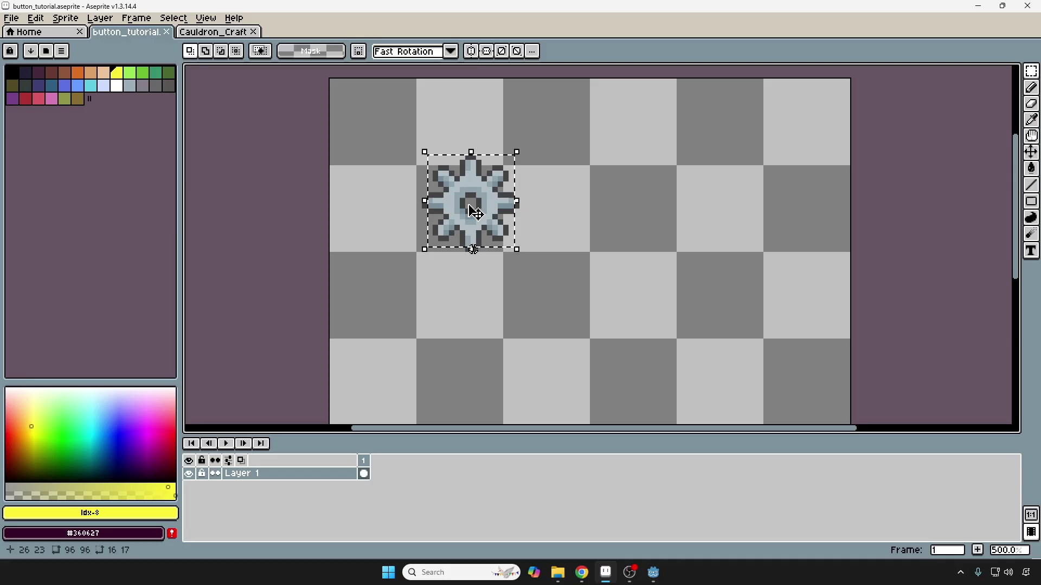
{"action": "left_click_drag", "start_coordinate": [412, 158], "coordinate": [536, 252]}
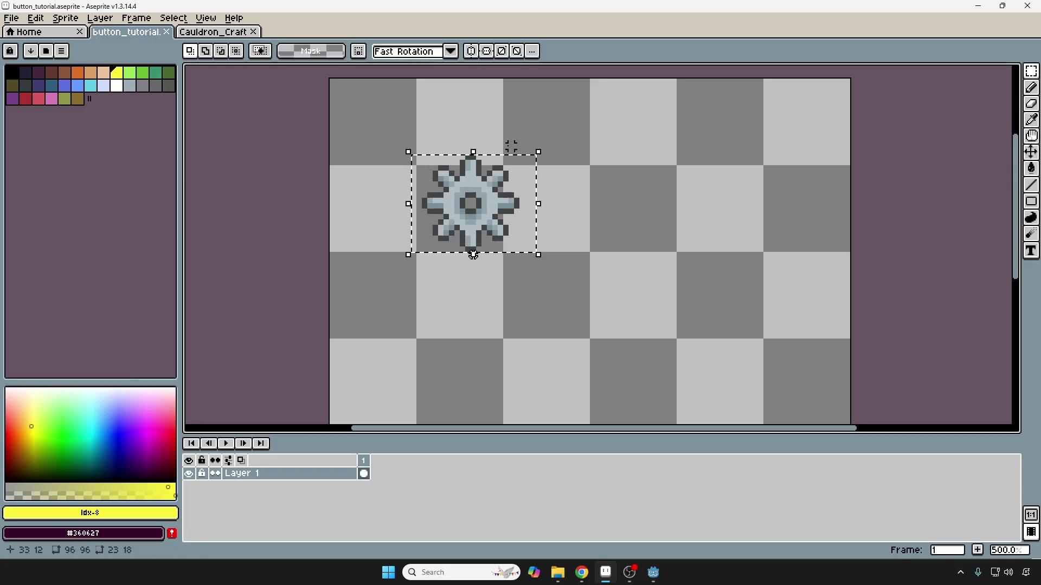
{"action": "left_click_drag", "start_coordinate": [486, 210], "coordinate": [478, 328], "text": "ctrl"}
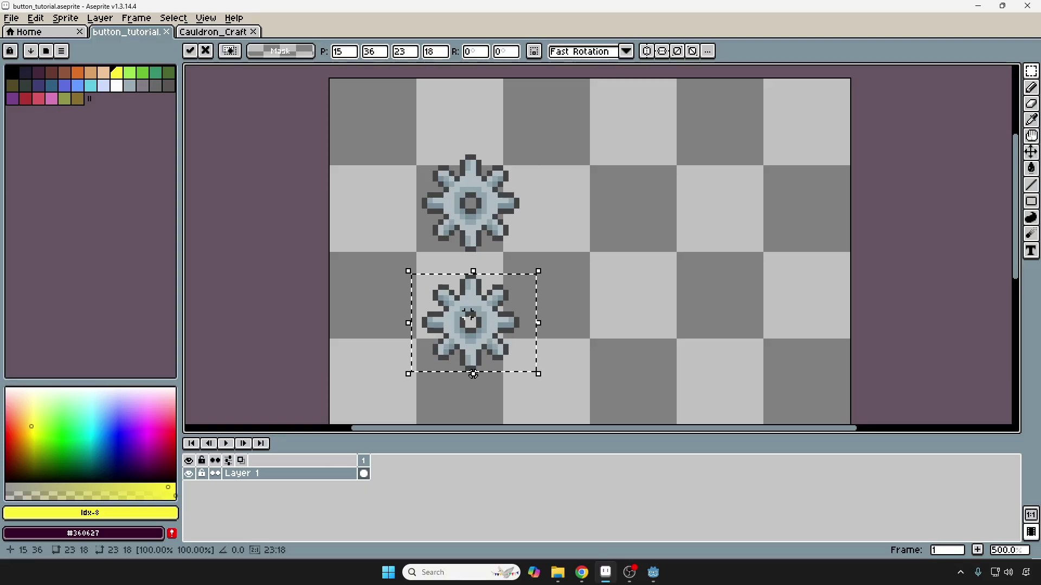
{"action": "scroll", "coordinate": [600, 223], "scroll_direction": "down", "scroll_amount": 2}
{"action": "scroll", "coordinate": [588, 232], "scroll_direction": "down", "scroll_amount": 3}
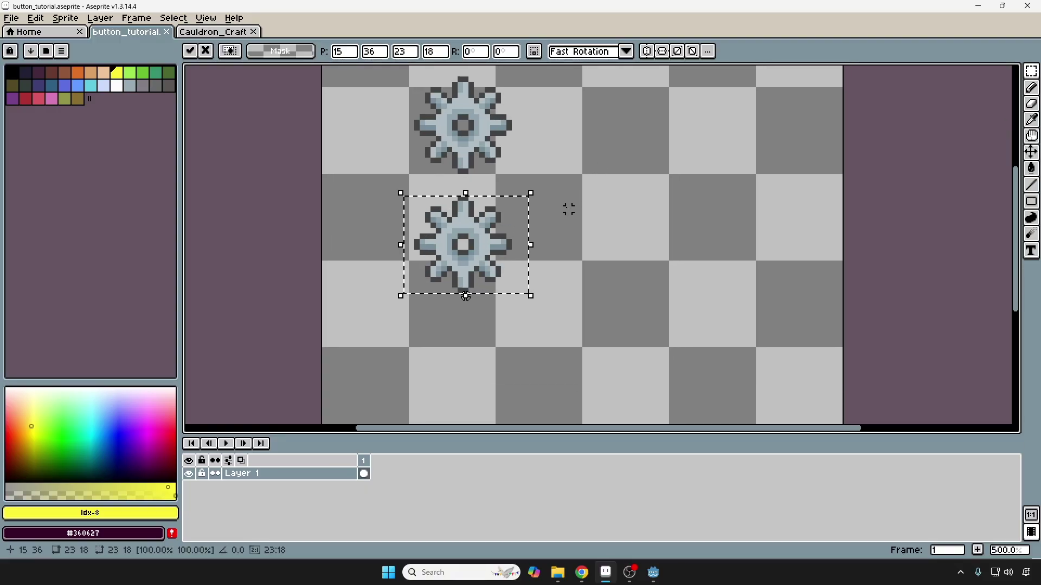
{"action": "key", "text": "Return"}
- Add a third gear copy further down, then select the middle gear
{"action": "left_click_drag", "start_coordinate": [469, 251], "coordinate": [466, 365], "text": "ctrl"}
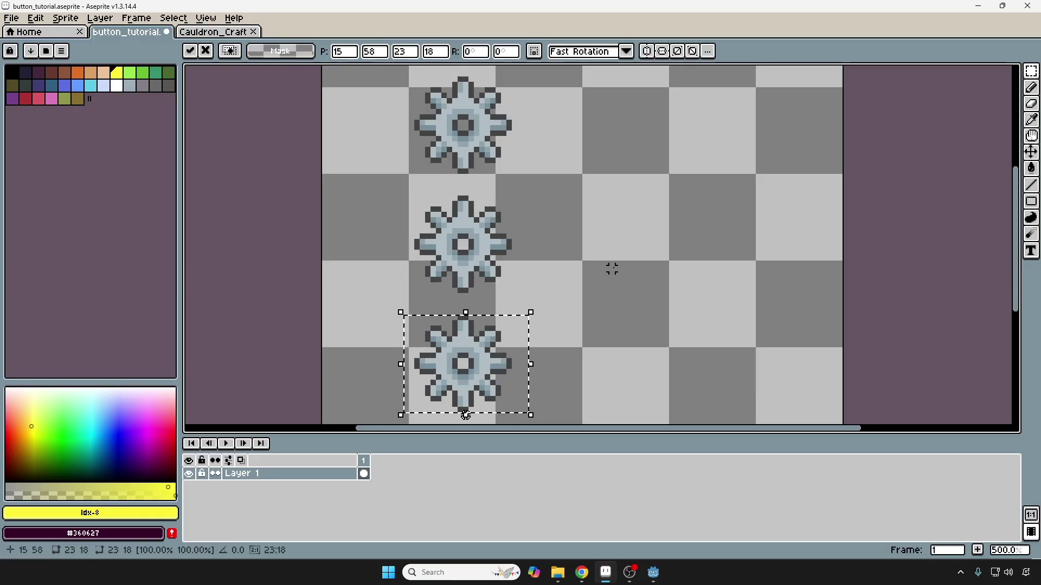
{"action": "scroll", "coordinate": [602, 266], "scroll_direction": "down", "scroll_amount": 1, "text": "ctrl"}
{"action": "key", "text": "ctrl+d"}
{"action": "scroll", "coordinate": [581, 251], "scroll_direction": "up", "scroll_amount": 1}
{"action": "scroll", "coordinate": [567, 263], "scroll_direction": "down", "scroll_amount": 1, "text": "ctrl"}
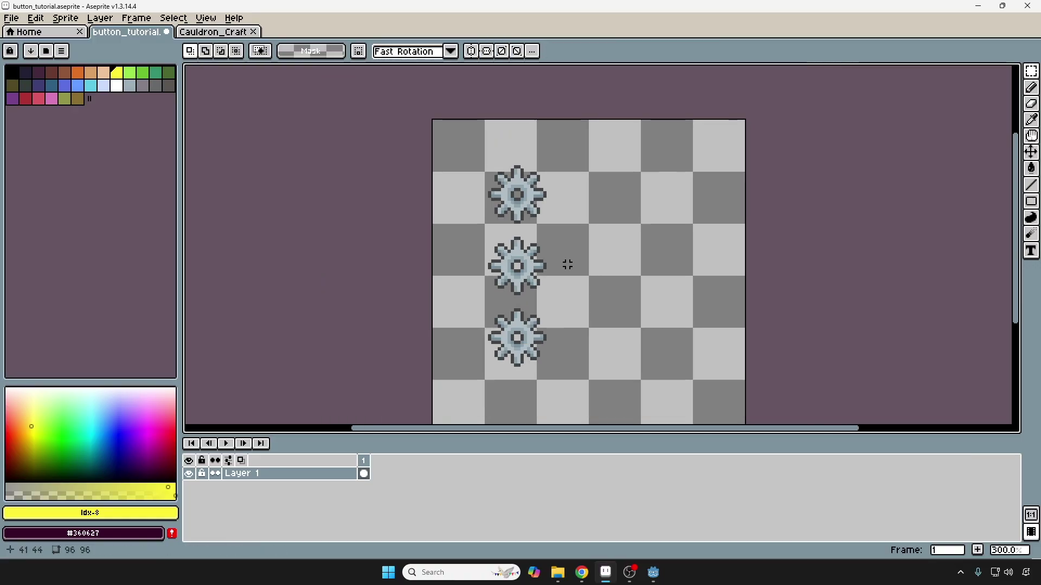
{"action": "scroll", "coordinate": [553, 242], "scroll_direction": "up", "scroll_amount": 1, "text": "ctrl"}
{"action": "left_click_drag", "start_coordinate": [440, 232], "coordinate": [571, 324]}
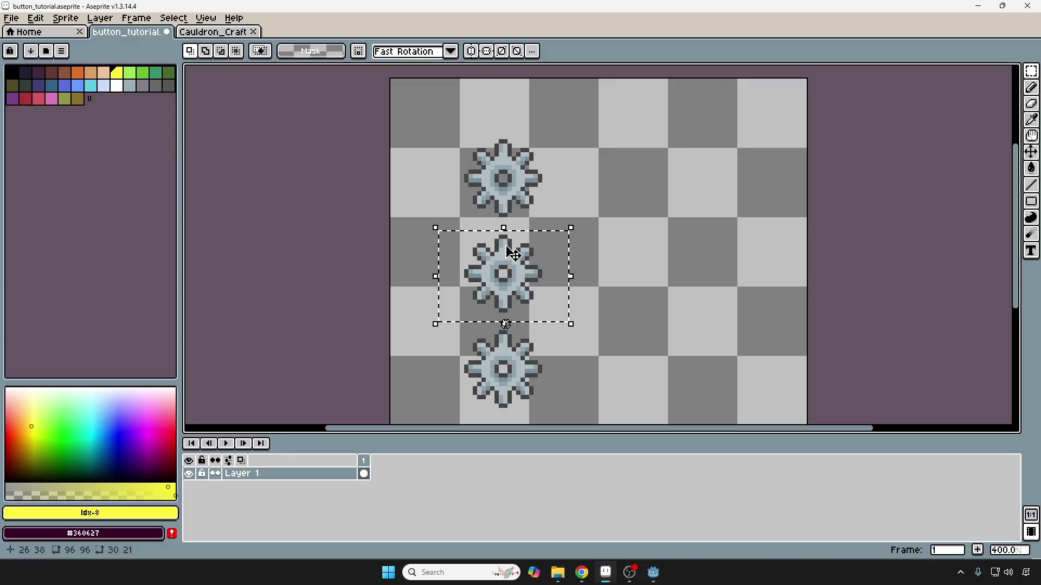
{"action": "scroll", "coordinate": [515, 248], "scroll_direction": "up", "scroll_amount": 2, "text": "ctrl"}
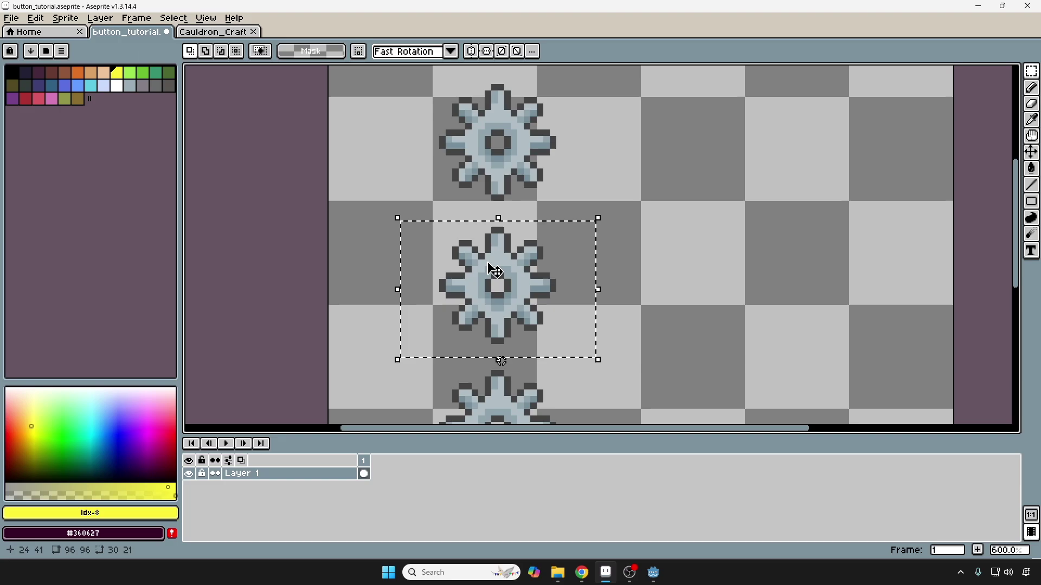
- Lower the middle gear's saturation to -65 with Hue/Saturation
{"action": "left_click", "coordinate": [35, 19]}
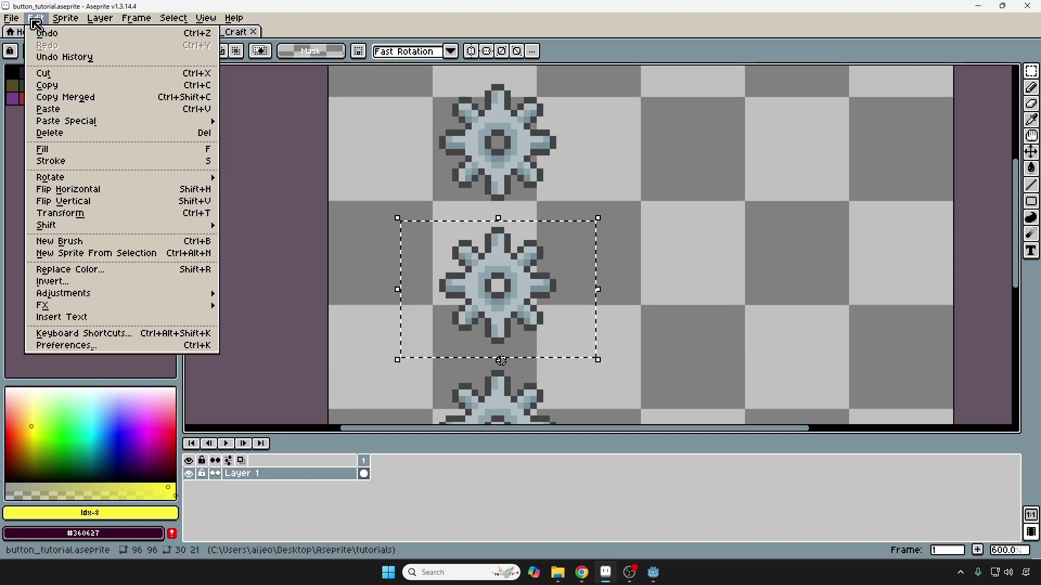
{"action": "mouse_move", "coordinate": [82, 295]}
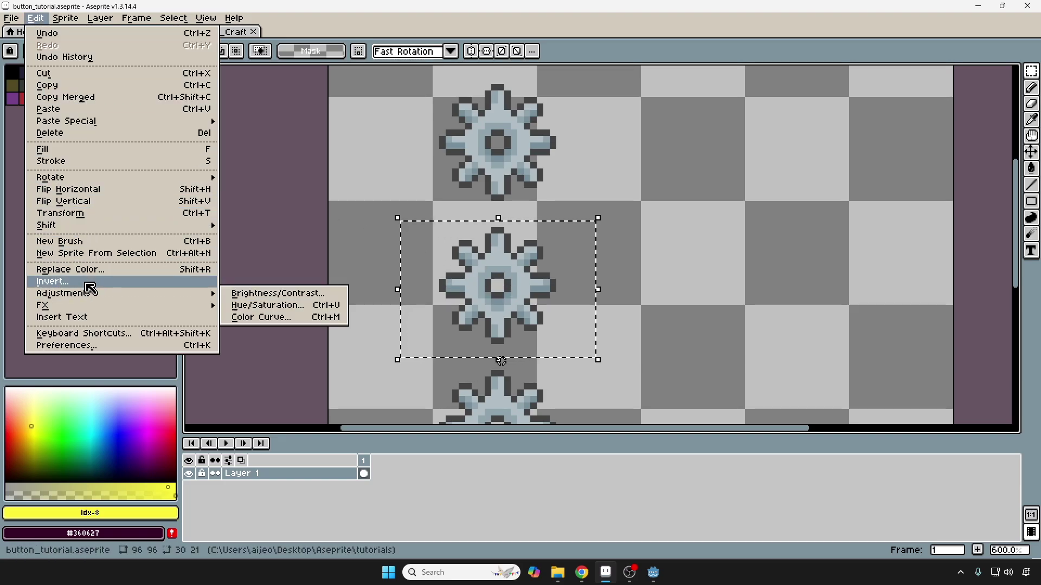
{"action": "left_click", "coordinate": [301, 311]}
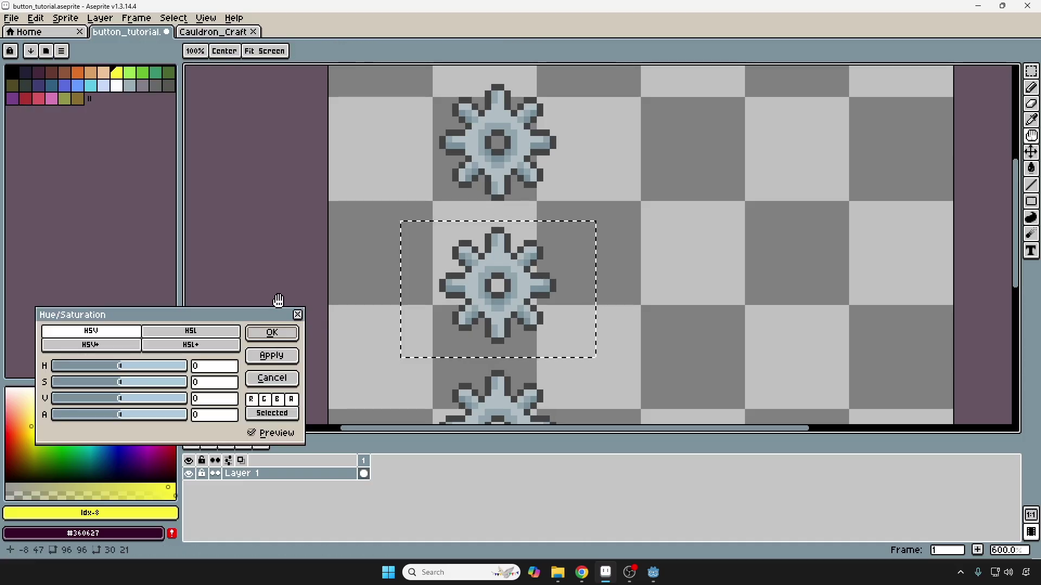
{"action": "left_click_drag", "start_coordinate": [120, 385], "coordinate": [83, 385]}
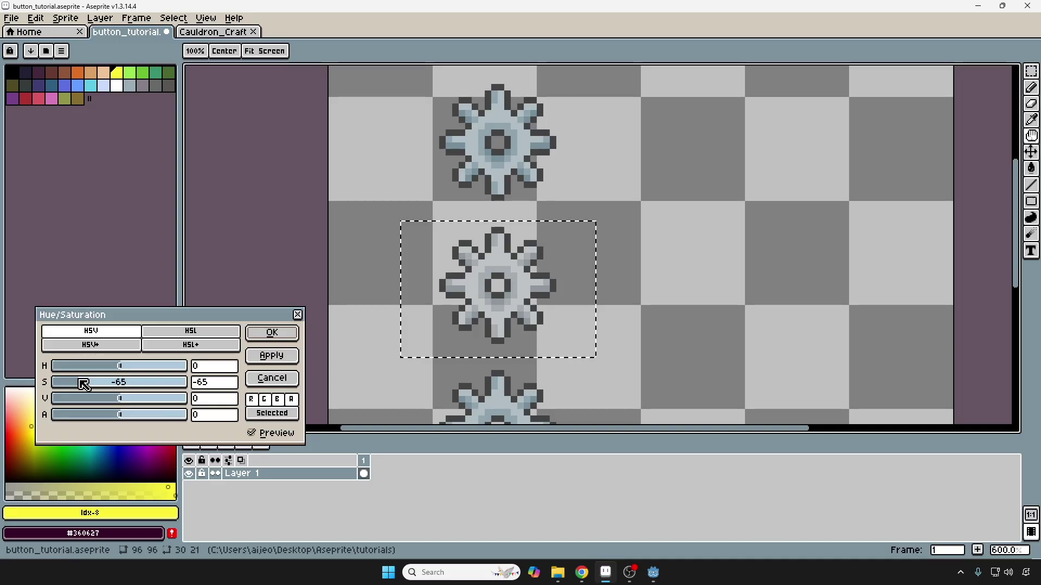
{"action": "scroll", "coordinate": [494, 244], "scroll_direction": "down", "scroll_amount": 2}
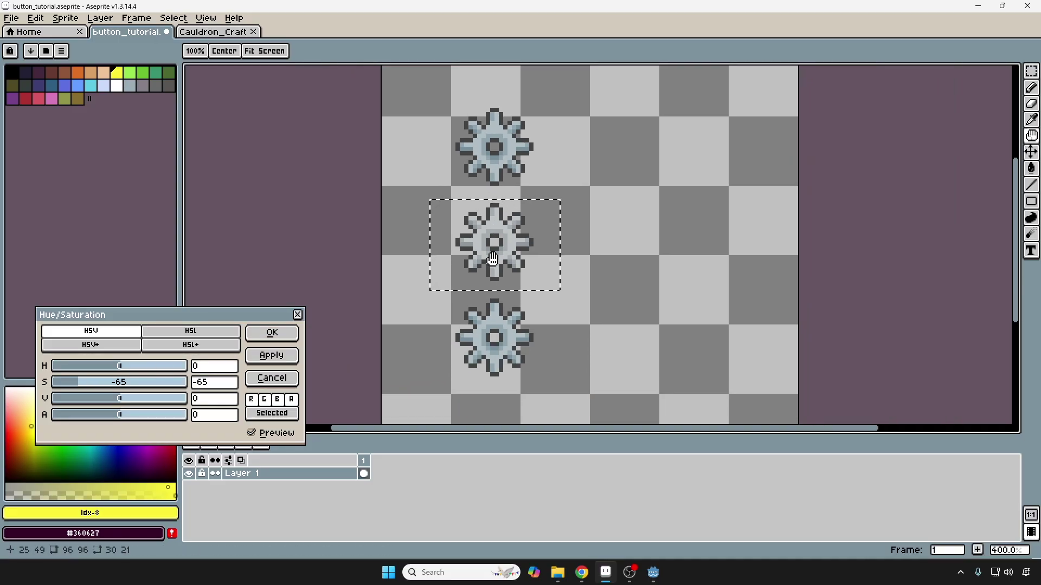
{"action": "scroll", "coordinate": [494, 163], "scroll_direction": "up", "scroll_amount": 5}
{"action": "scroll", "coordinate": [461, 151], "scroll_direction": "down", "scroll_amount": 3}
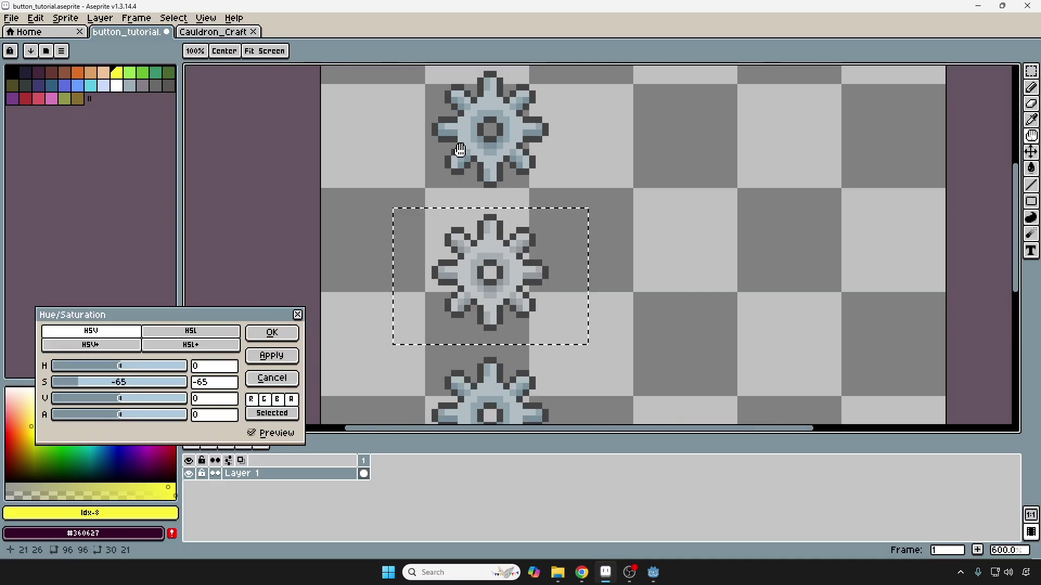
{"action": "scroll", "coordinate": [495, 179], "scroll_direction": "up", "scroll_amount": 1}
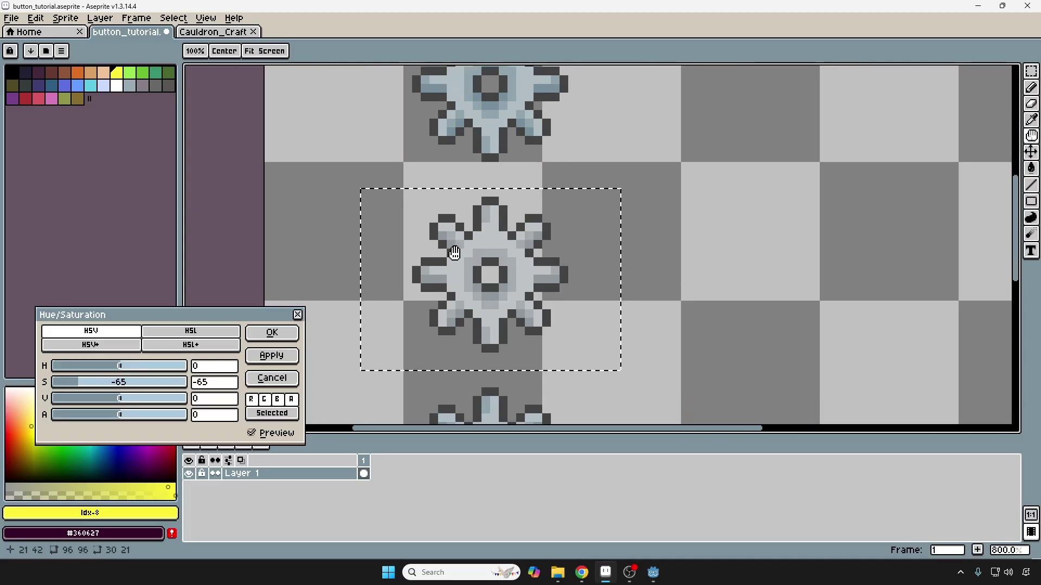
{"action": "scroll", "coordinate": [413, 286], "scroll_direction": "left", "scroll_amount": 1}
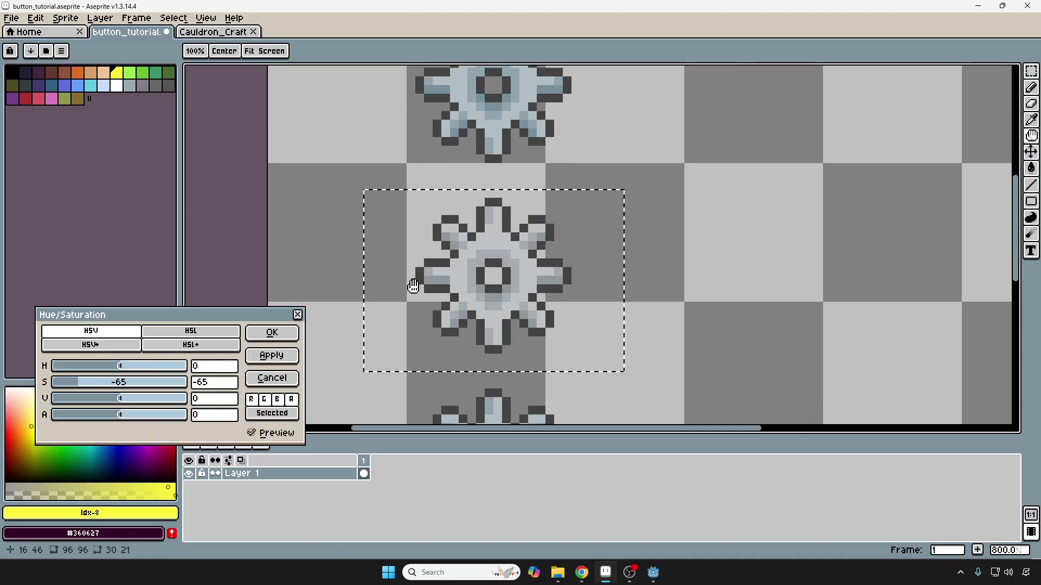
{"action": "scroll", "coordinate": [413, 286], "scroll_direction": "up", "scroll_amount": 1}
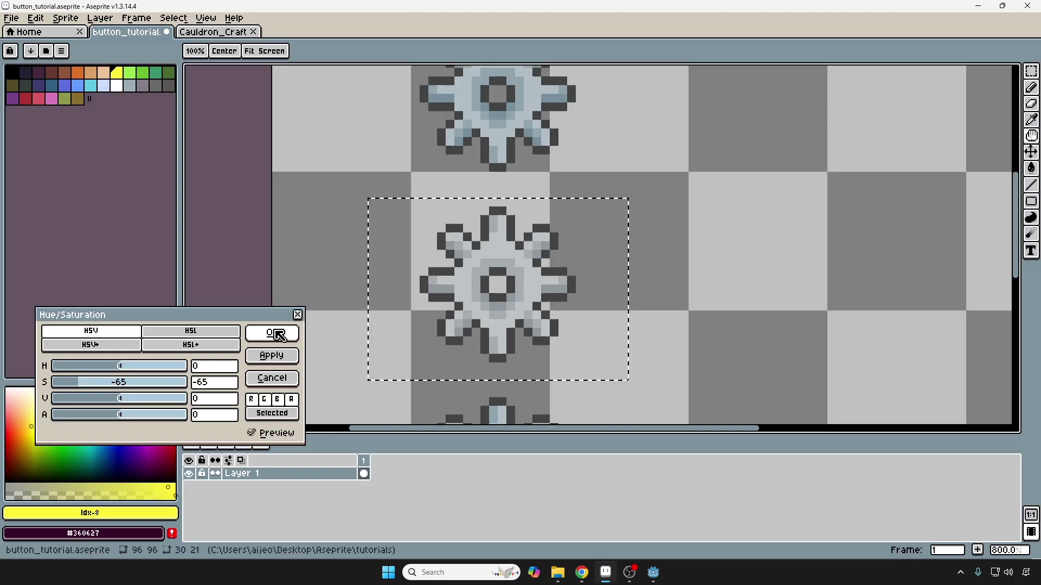
{"action": "left_click", "coordinate": [276, 334]}
{"action": "scroll", "coordinate": [529, 259], "scroll_direction": "down", "scroll_amount": 1}
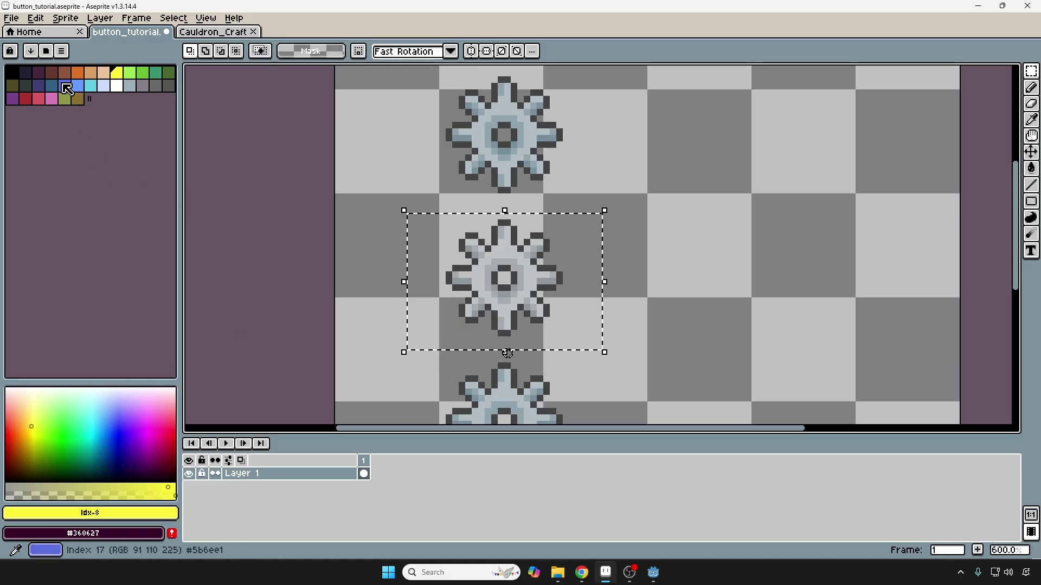
- Apply a yellow FX Outline to the middle gear and clear the selection
{"action": "left_click", "coordinate": [36, 18]}
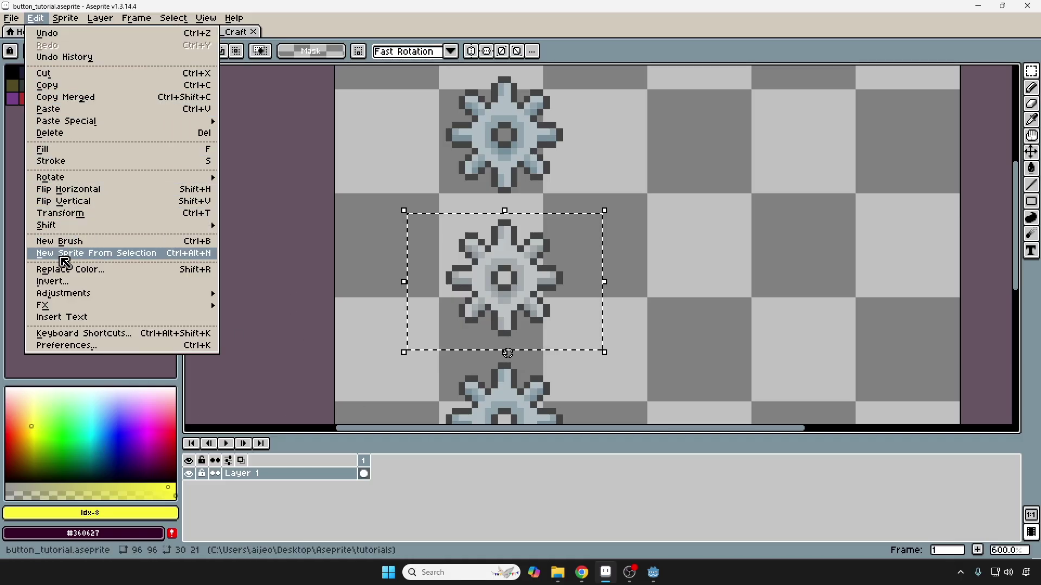
{"action": "mouse_move", "coordinate": [74, 307]}
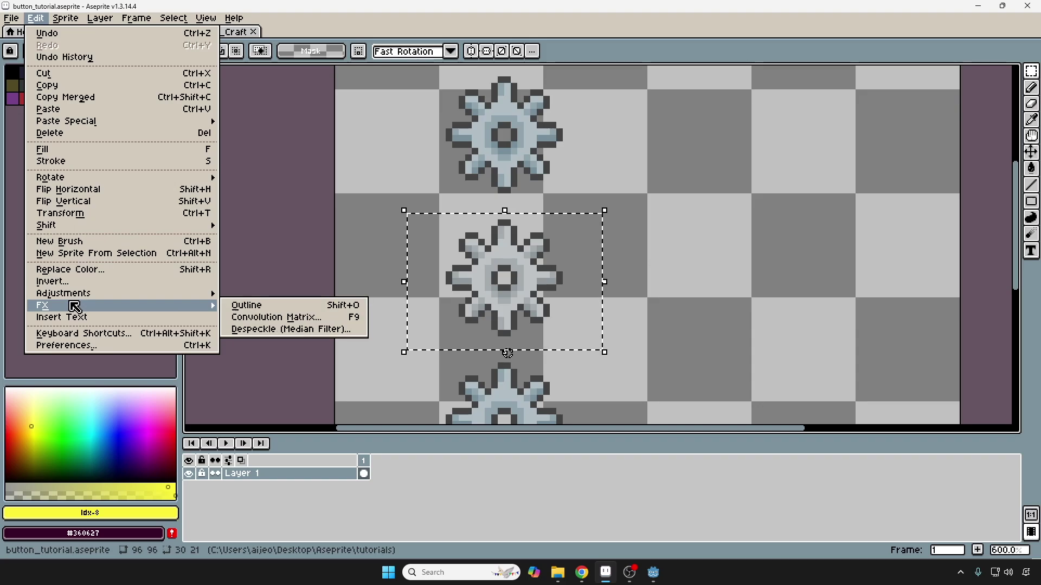
{"action": "left_click", "coordinate": [268, 308]}
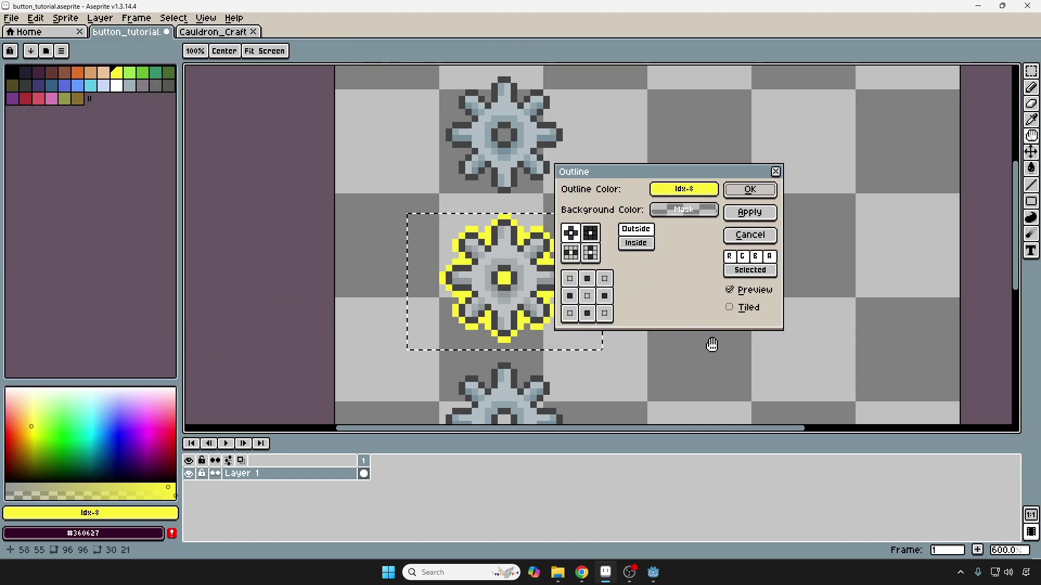
{"action": "scroll", "coordinate": [667, 361], "scroll_direction": "right", "scroll_amount": 2}
{"action": "left_click", "coordinate": [751, 191]}
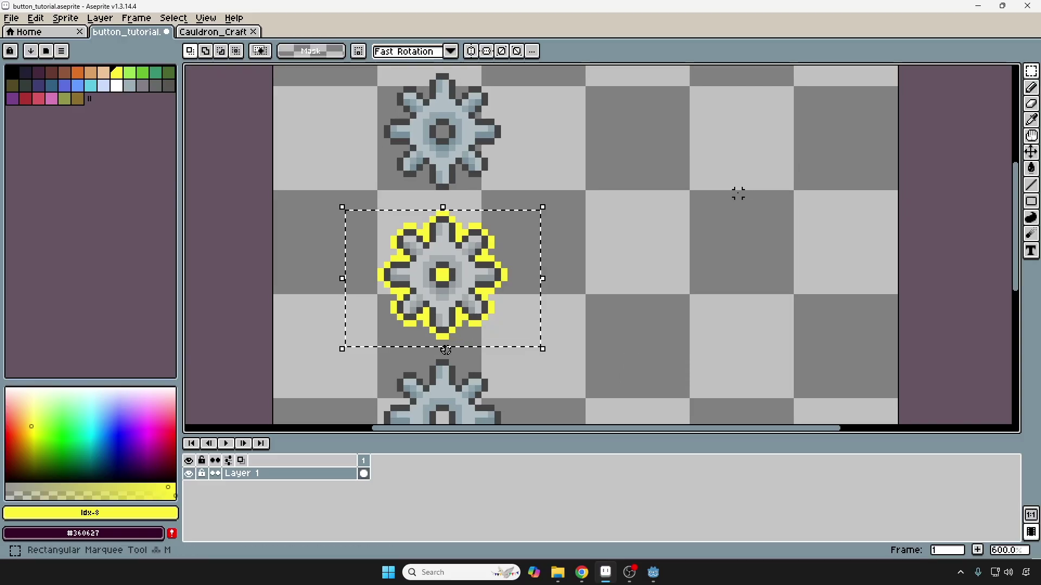
{"action": "scroll", "coordinate": [563, 226], "scroll_direction": "down", "scroll_amount": 1}
{"action": "key", "text": "ctrl+d"}
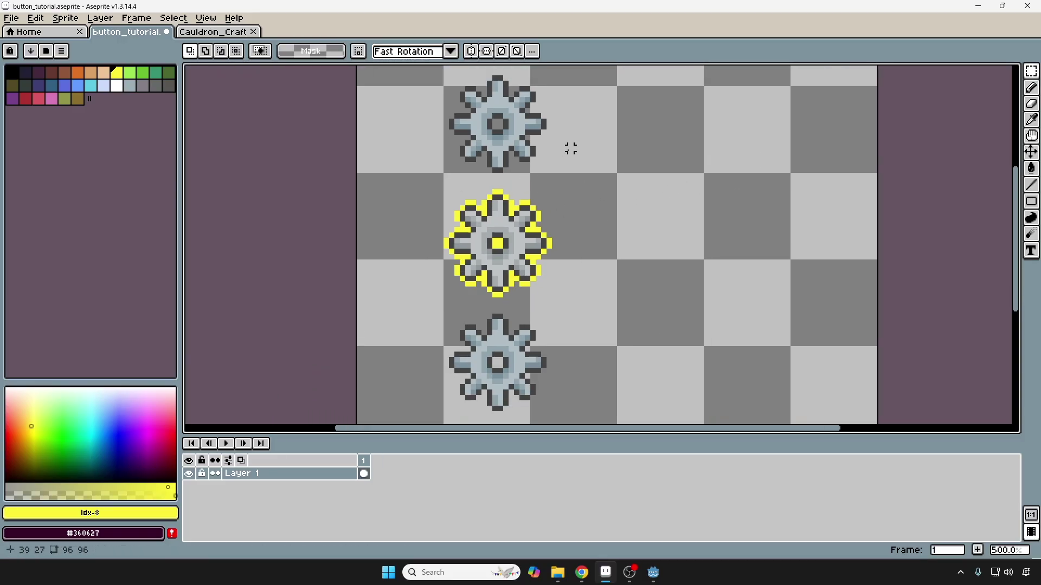
{"action": "scroll", "coordinate": [557, 211], "scroll_direction": "up", "scroll_amount": 1}
{"action": "scroll", "coordinate": [530, 177], "scroll_direction": "down", "scroll_amount": 1}
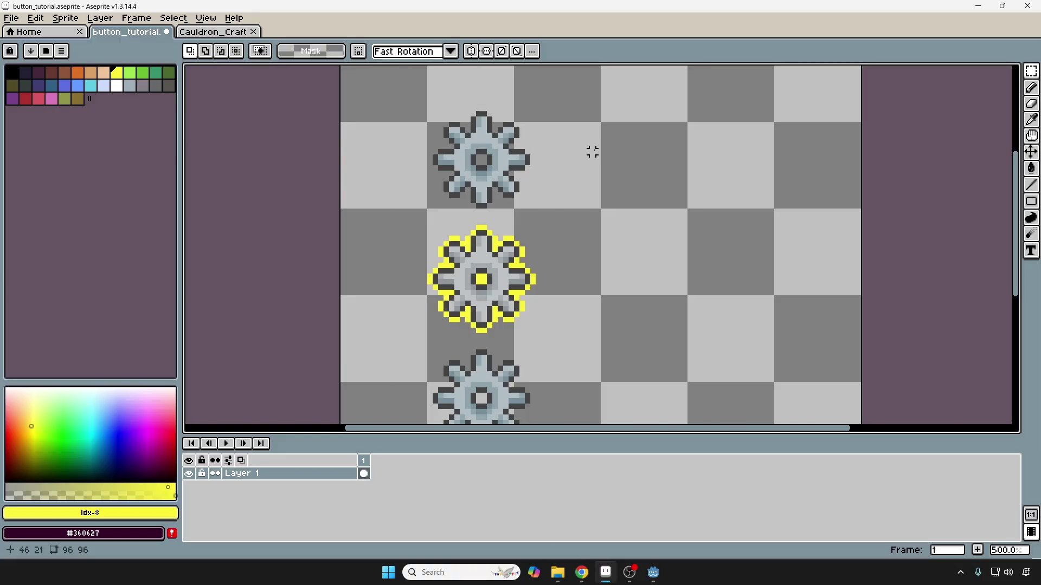
{"action": "scroll", "coordinate": [585, 217], "scroll_direction": "down", "scroll_amount": 1}
{"action": "scroll", "coordinate": [499, 228], "scroll_direction": "down", "scroll_amount": 1}
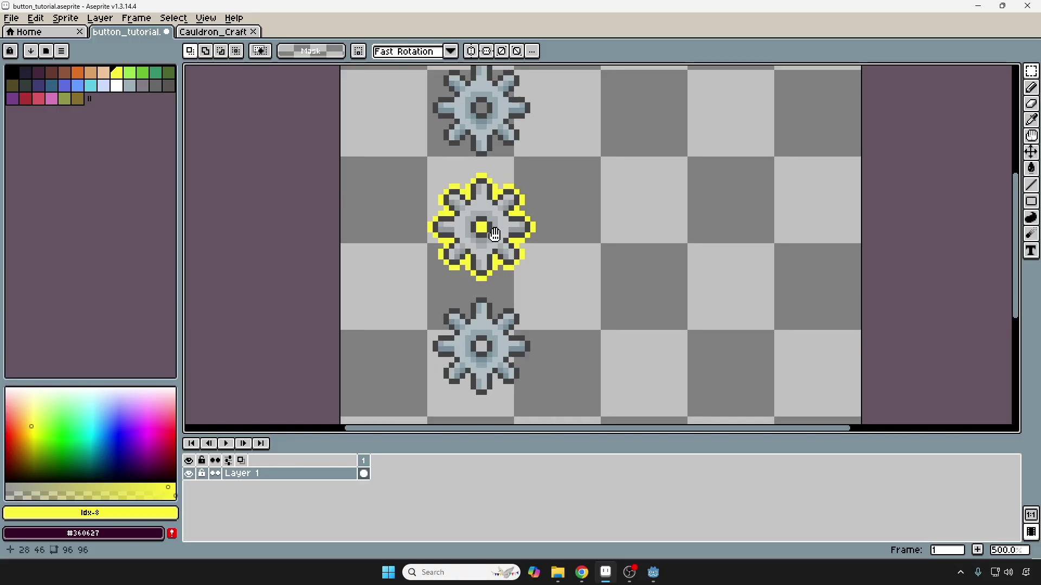
- Select the bottom gear and set its brightness to -27 with Brightness/Contrast
{"action": "scroll", "coordinate": [495, 234], "scroll_direction": "down", "scroll_amount": 3}
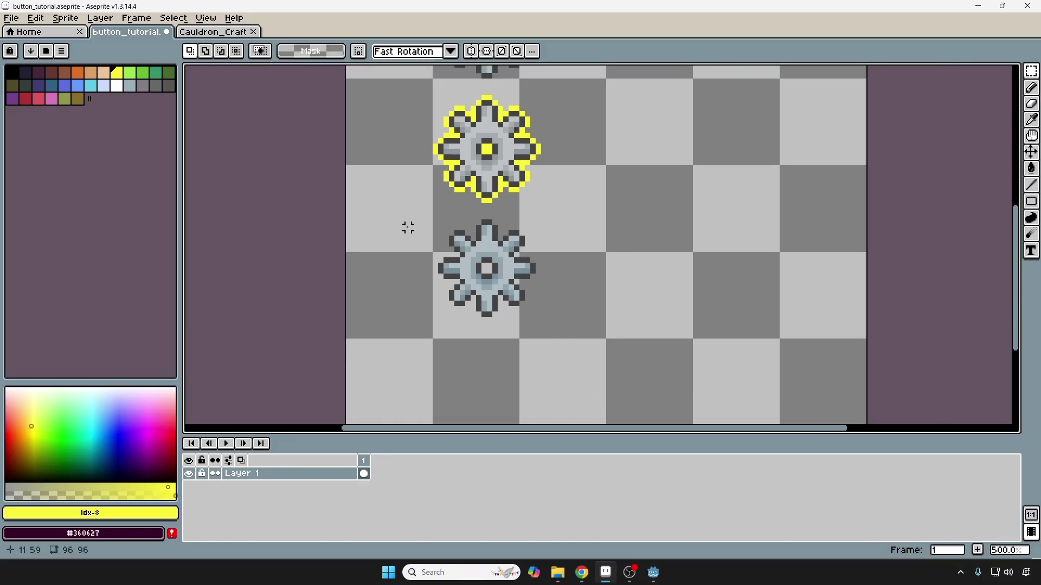
{"action": "left_click", "coordinate": [1031, 71]}
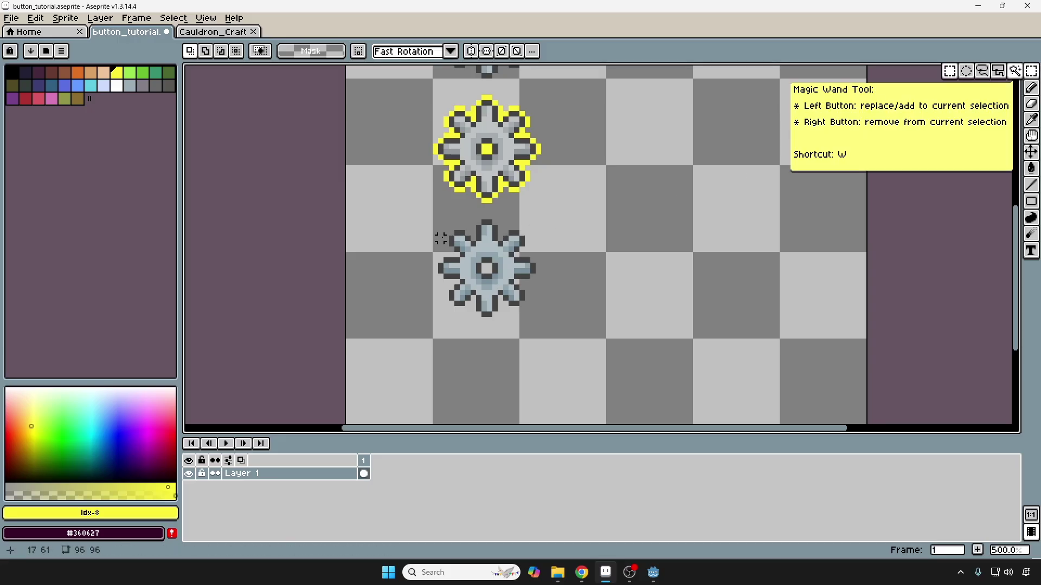
{"action": "left_click_drag", "start_coordinate": [413, 217], "coordinate": [565, 325]}
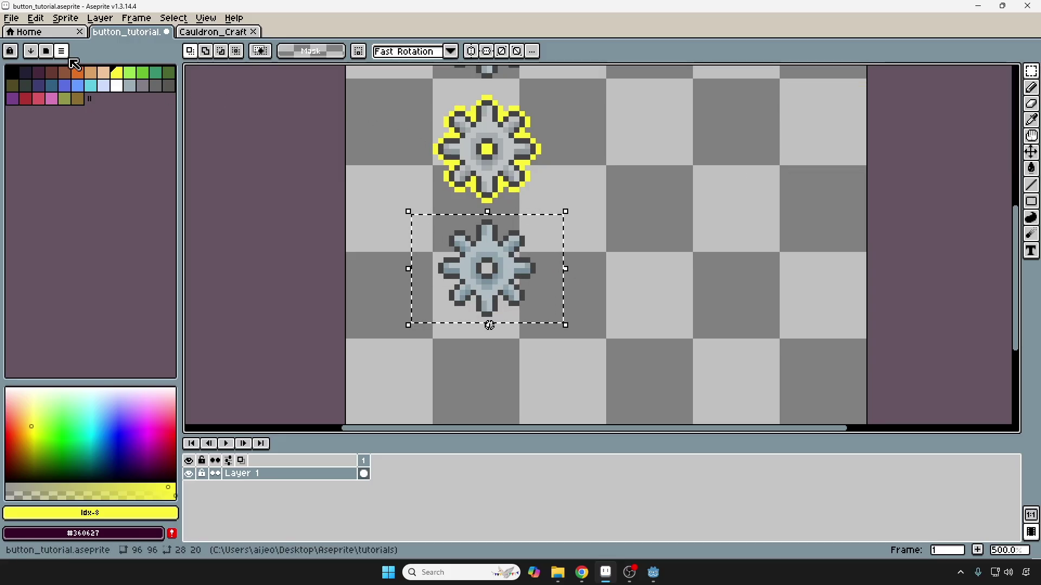
{"action": "left_click", "coordinate": [36, 18]}
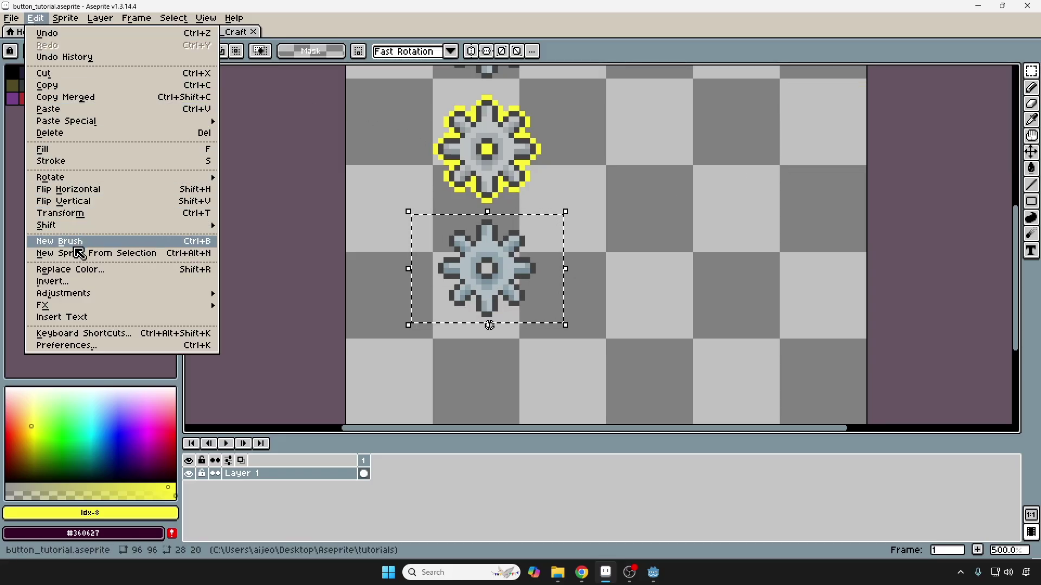
{"action": "mouse_move", "coordinate": [84, 295]}
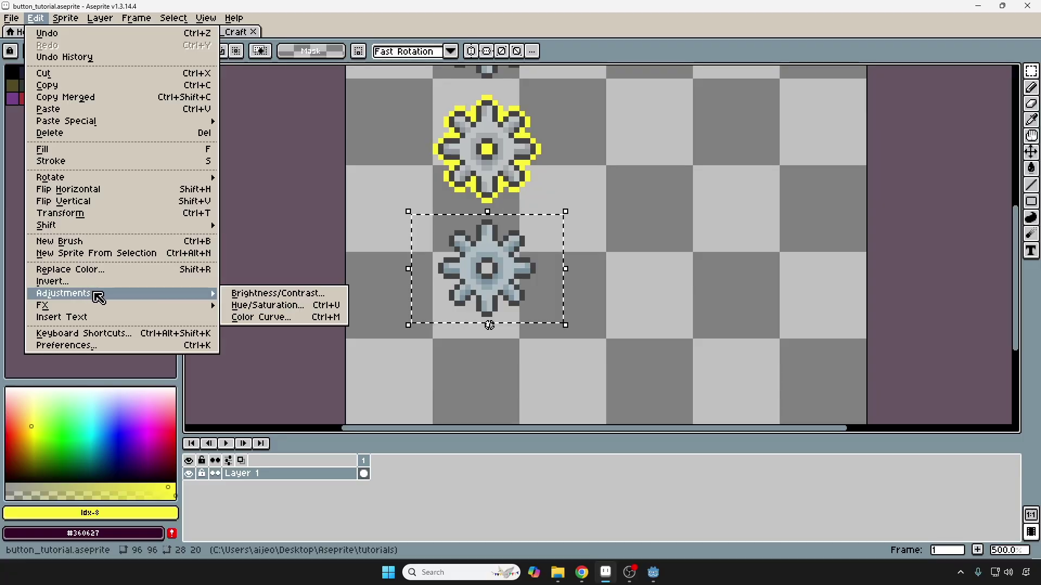
{"action": "left_click", "coordinate": [301, 297]}
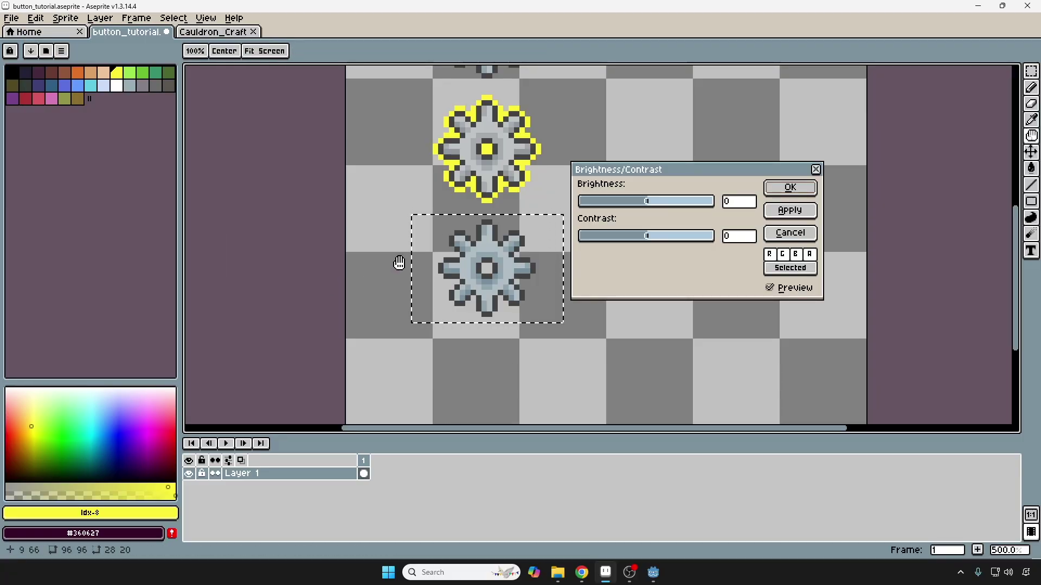
{"action": "left_click_drag", "start_coordinate": [655, 202], "coordinate": [629, 202]}
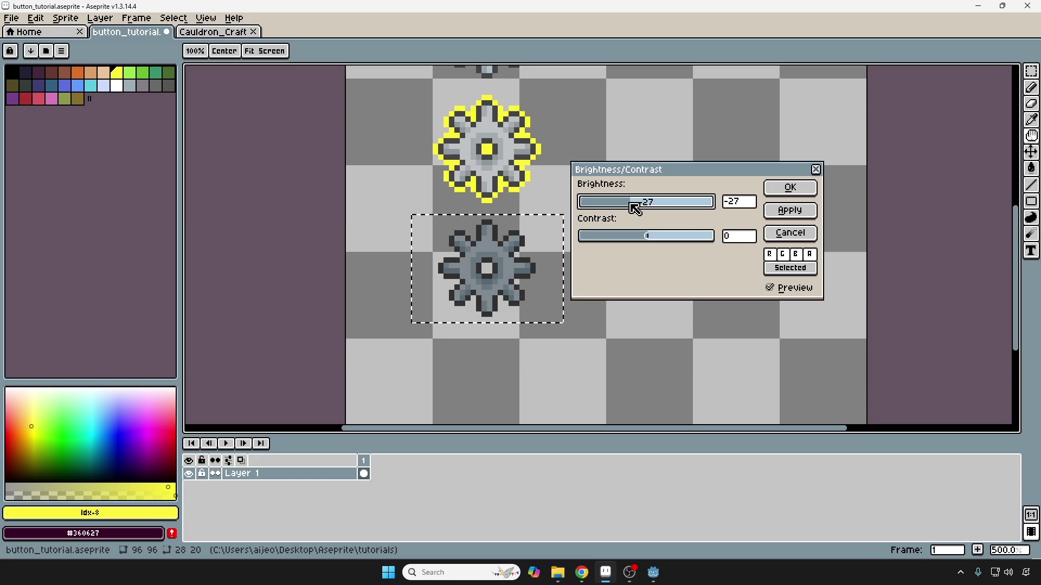
{"action": "left_click", "coordinate": [807, 195]}
{"action": "scroll", "coordinate": [658, 209], "scroll_direction": "down", "scroll_amount": 2}
{"action": "middle_click_drag", "start_coordinate": [617, 215], "coordinate": [593, 221]}
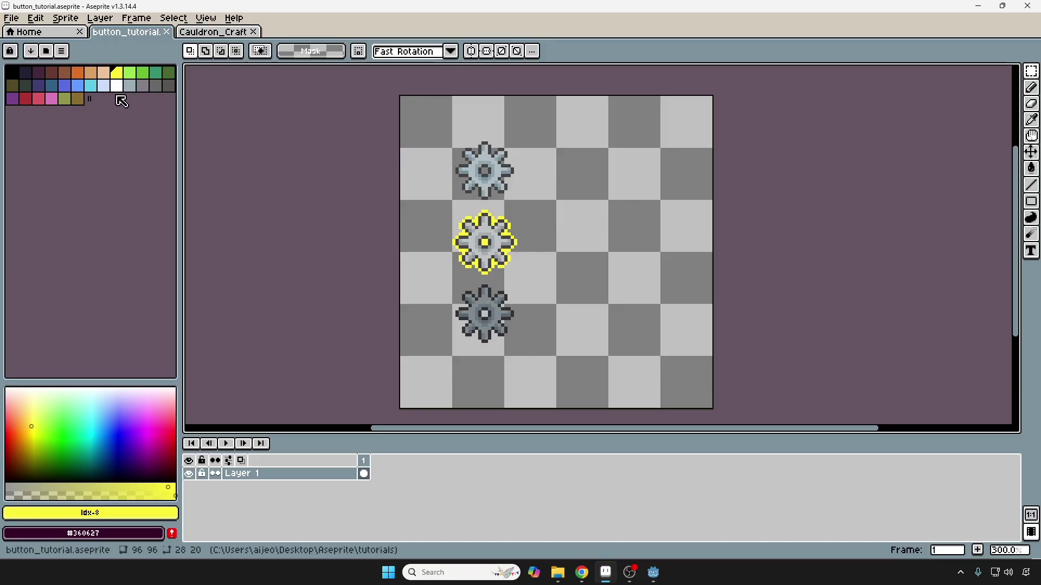
- Export the gears as a sprite sheet image and return to Godot
{"action": "left_click", "coordinate": [11, 18]}
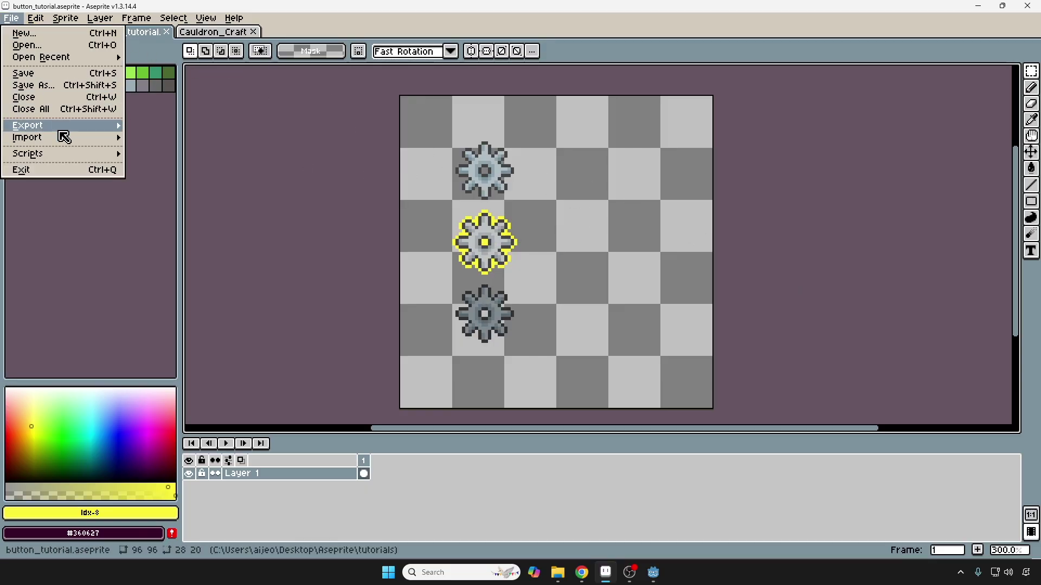
{"action": "mouse_move", "coordinate": [62, 127]}
{"action": "left_click", "coordinate": [190, 138]}
{"action": "left_click", "coordinate": [361, 266]}
{"action": "left_click", "coordinate": [516, 288]}
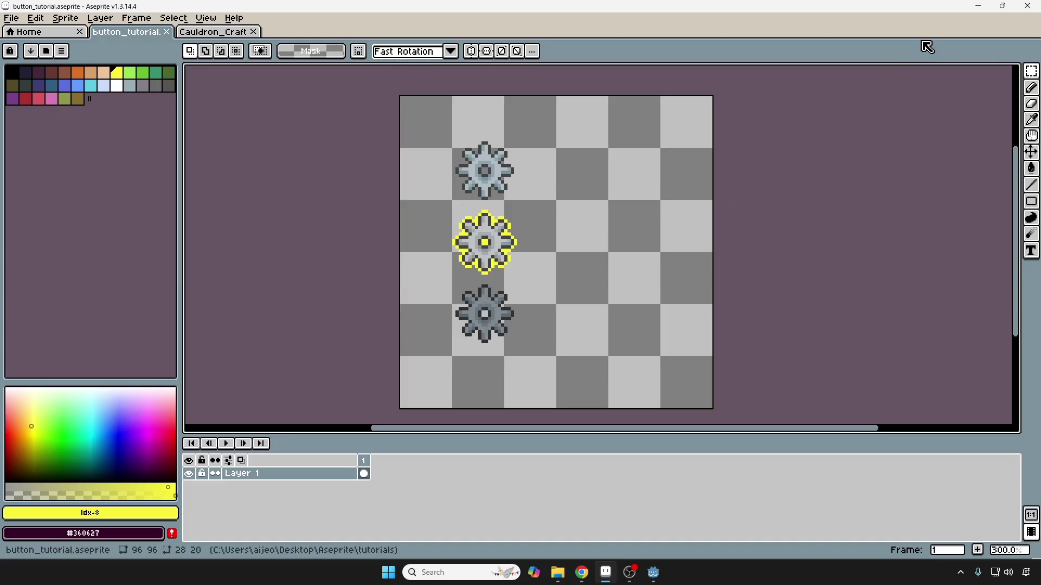
{"action": "left_click", "coordinate": [975, 6]}
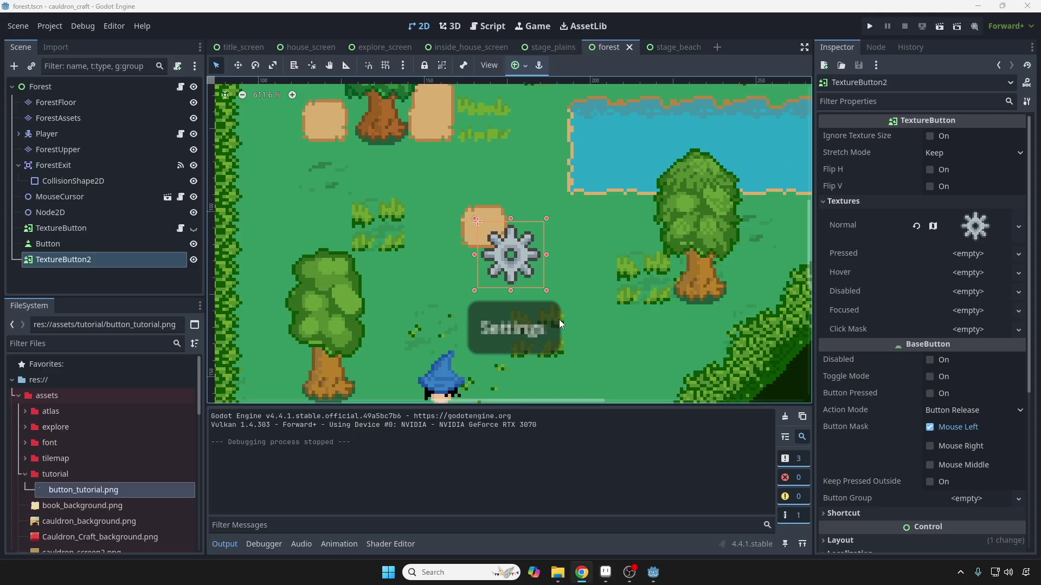
- Drag button_tutorial.png from the Aseprite tutorials folder into Godot's tutorial FileSystem folder
{"action": "left_click", "coordinate": [557, 573]}
{"action": "left_click_drag", "start_coordinate": [467, 132], "coordinate": [604, 137]}
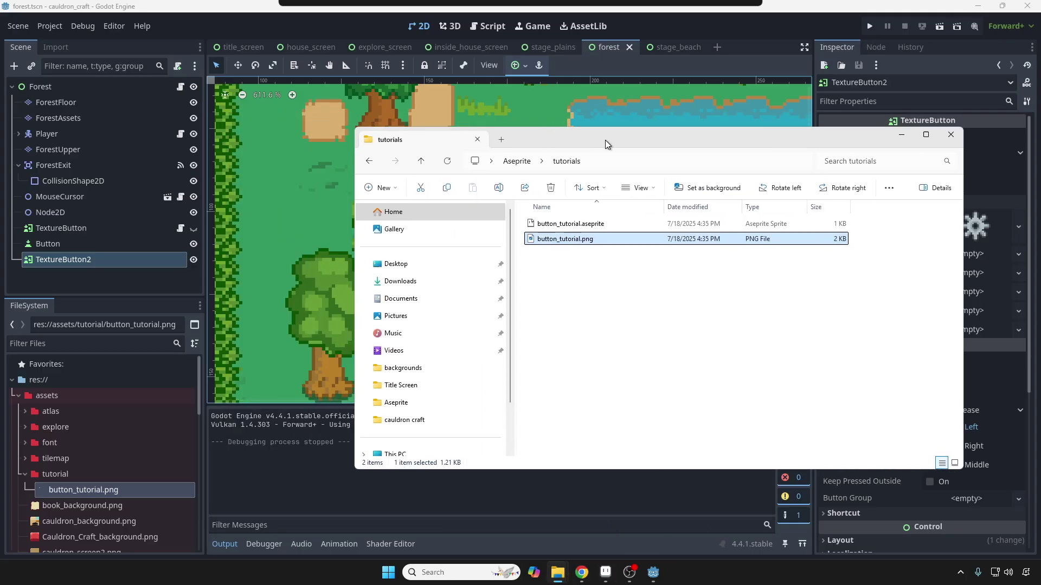
{"action": "left_click", "coordinate": [595, 265]}
{"action": "left_click", "coordinate": [596, 232]}
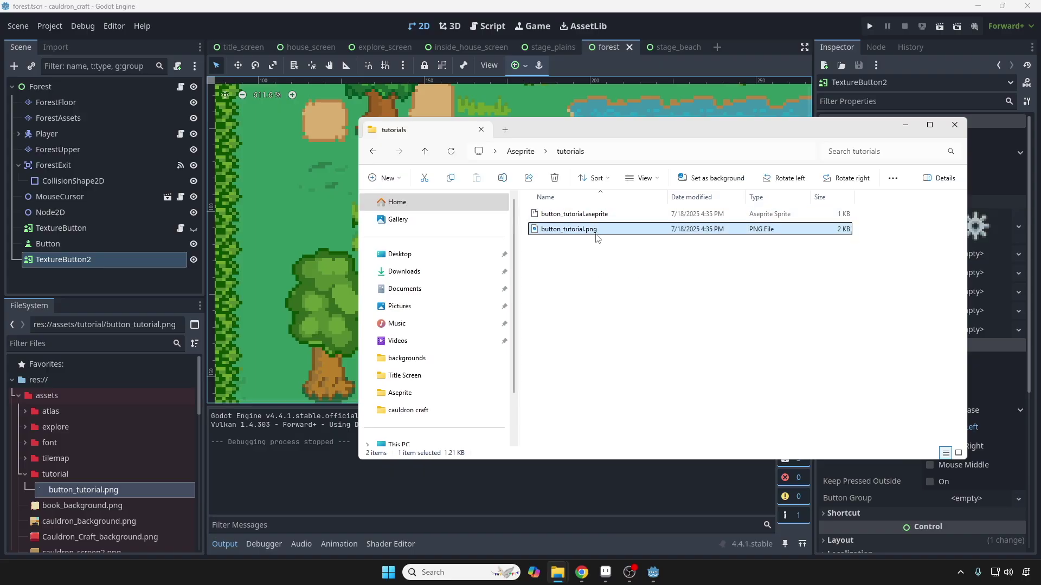
{"action": "left_click_drag", "start_coordinate": [575, 234], "coordinate": [168, 421]}
{"action": "left_click", "coordinate": [350, 500]}
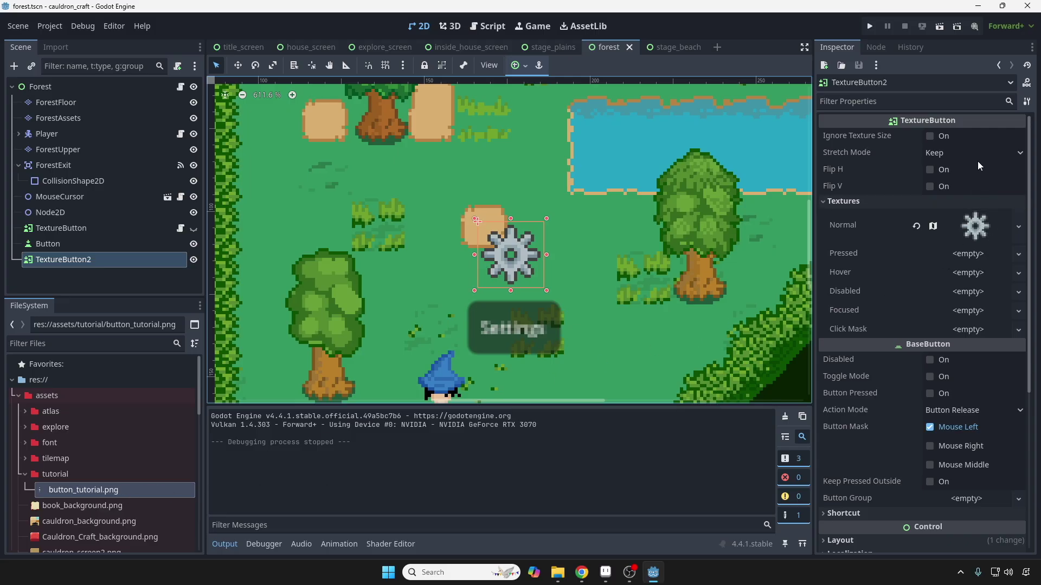
- Copy the Normal gear texture and paste it into the Pressed and Hover slots
{"action": "left_click", "coordinate": [1019, 227]}
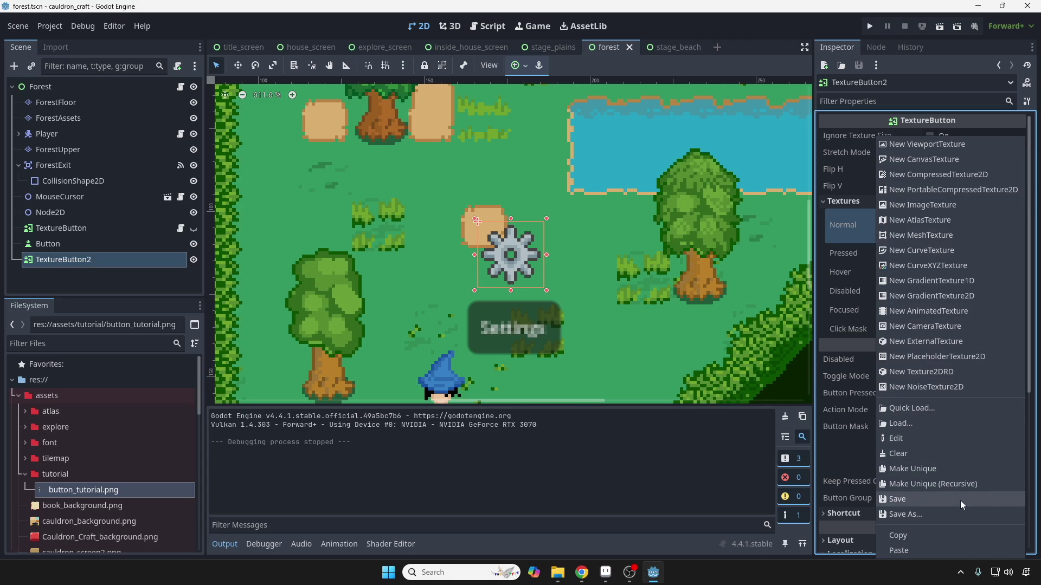
{"action": "left_click", "coordinate": [949, 535]}
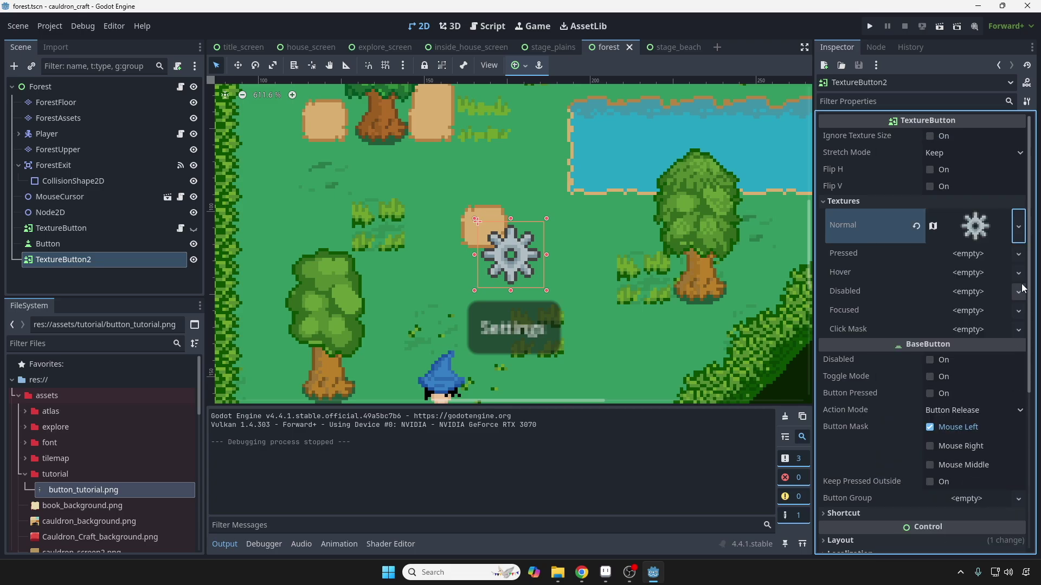
{"action": "left_click", "coordinate": [1019, 256]}
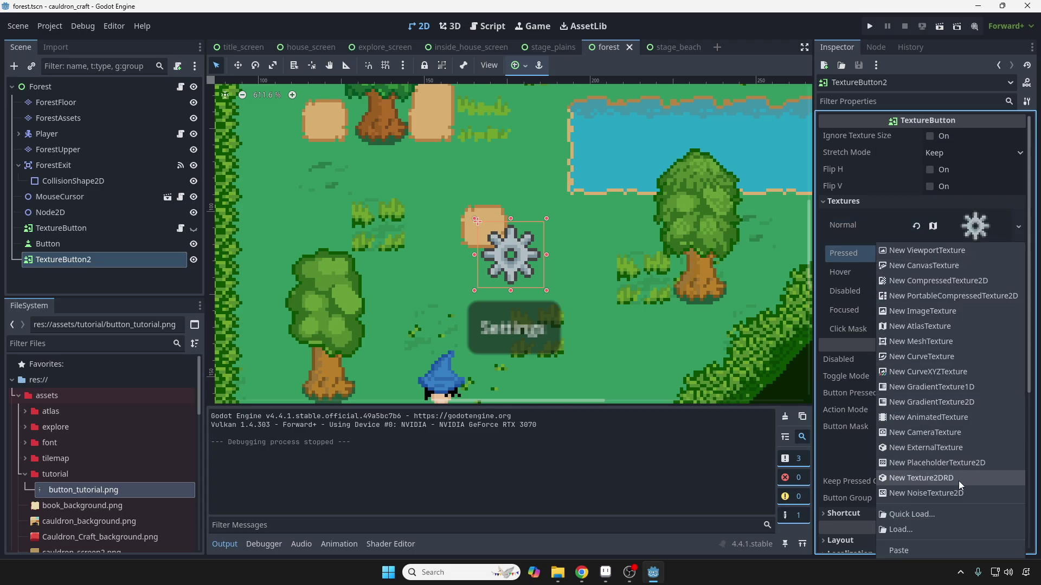
{"action": "left_click", "coordinate": [947, 549]}
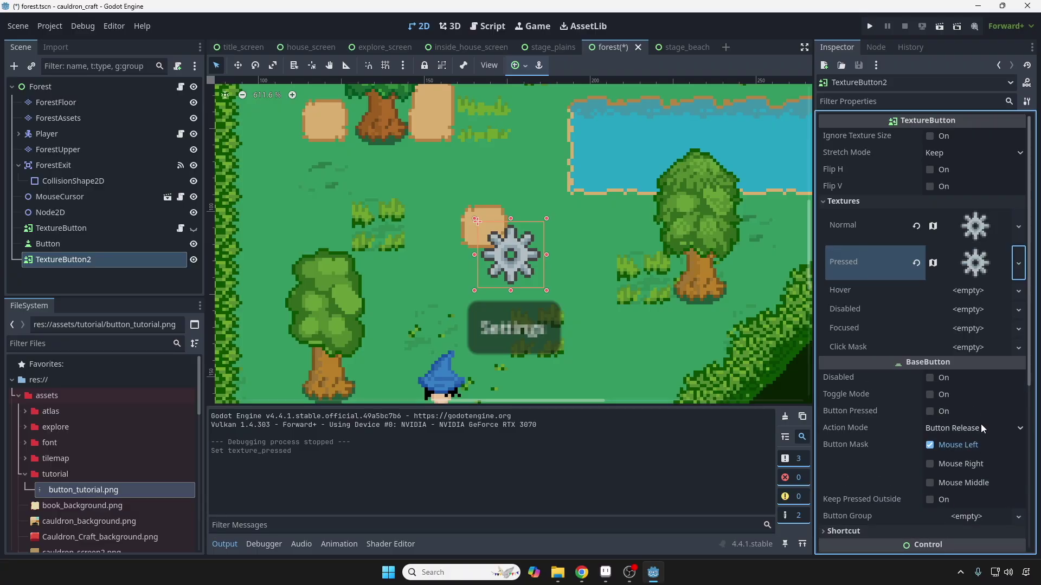
{"action": "left_click", "coordinate": [1018, 290]}
{"action": "left_click", "coordinate": [932, 545]}
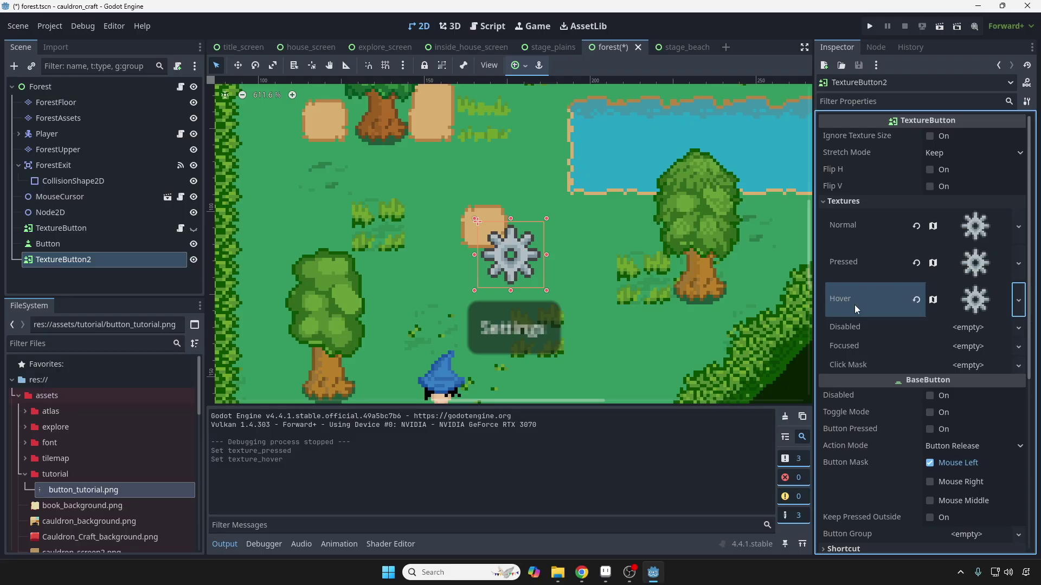
- Make the Pressed and Hover textures unique
{"action": "left_click", "coordinate": [1018, 264]}
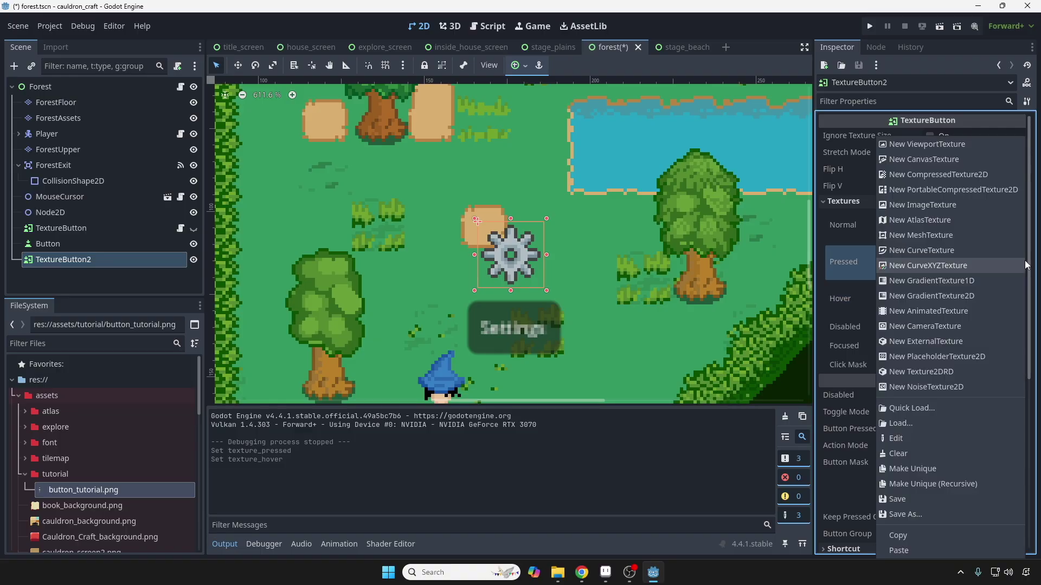
{"action": "left_click", "coordinate": [962, 467]}
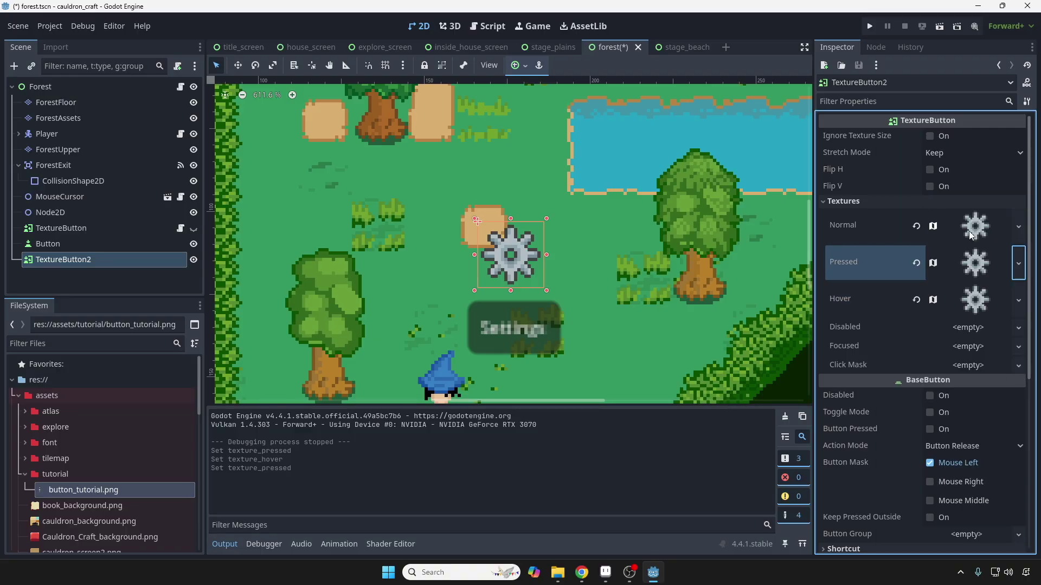
{"action": "left_click", "coordinate": [1020, 301]}
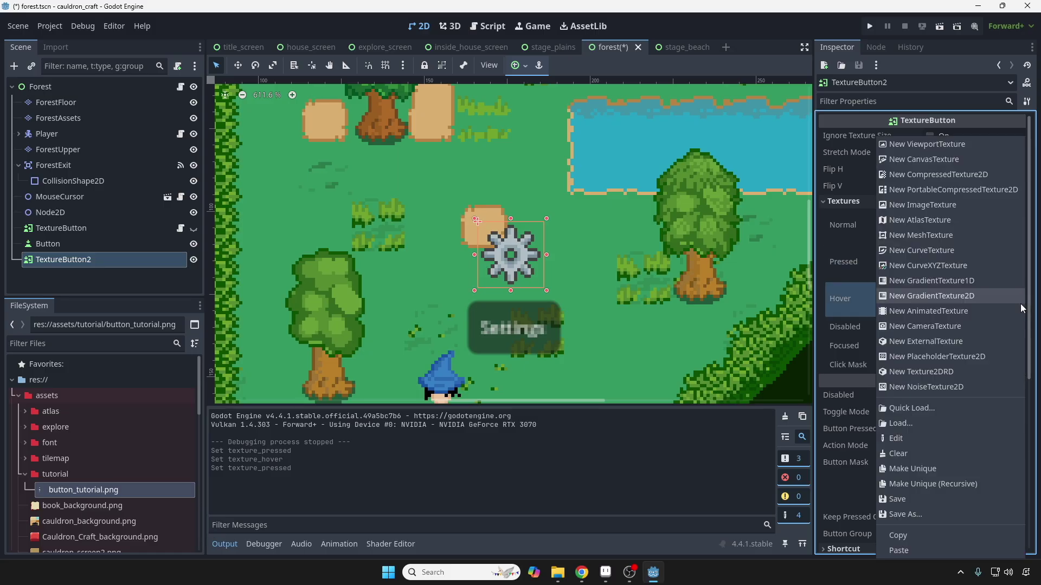
{"action": "left_click", "coordinate": [962, 469]}
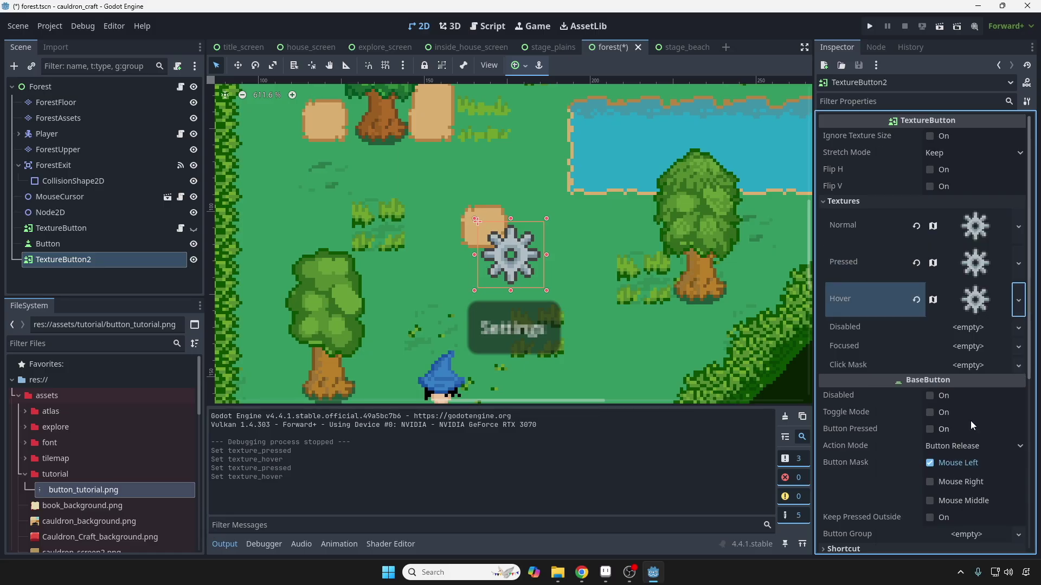
- Move the Hover AtlasTexture region onto the yellow-outlined gear at 16, 35, 20×20
{"action": "left_click", "coordinate": [976, 300]}
{"action": "scroll", "coordinate": [944, 434], "scroll_direction": "down", "scroll_amount": 4}
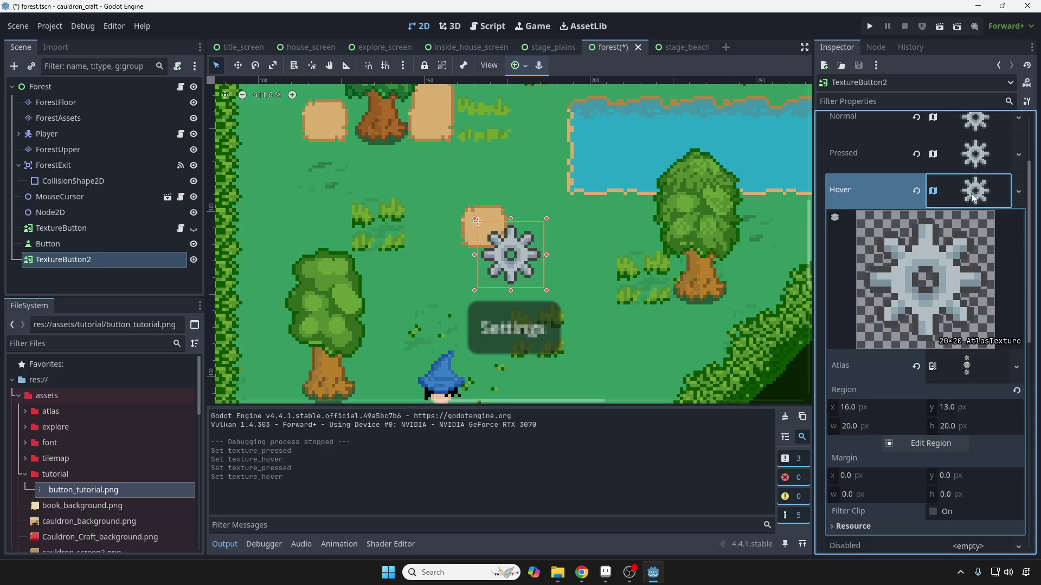
{"action": "left_click", "coordinate": [938, 441]}
{"action": "scroll", "coordinate": [646, 330], "scroll_direction": "down", "scroll_amount": 3}
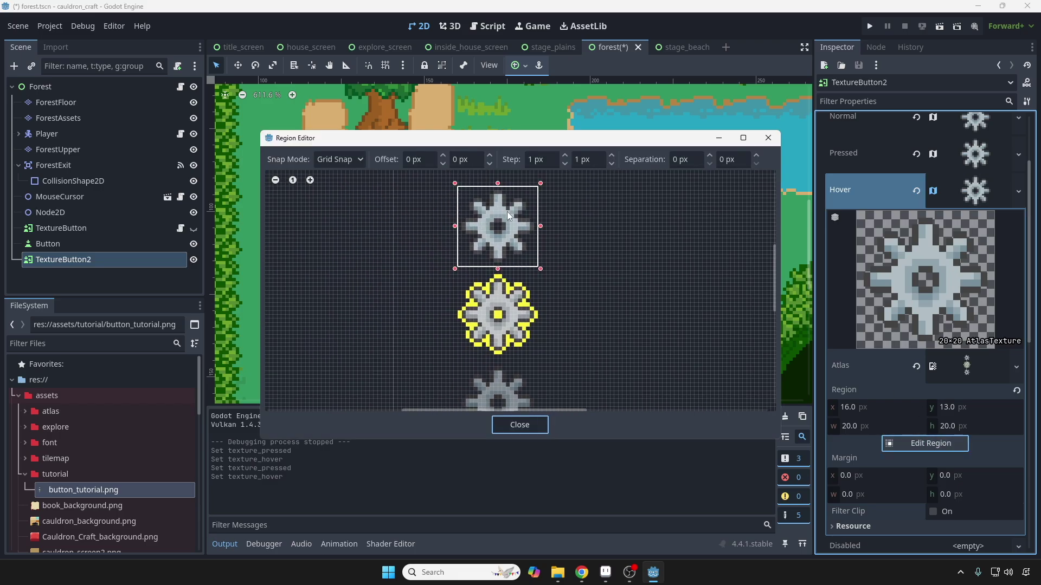
{"action": "scroll", "coordinate": [591, 235], "scroll_direction": "down", "scroll_amount": 1}
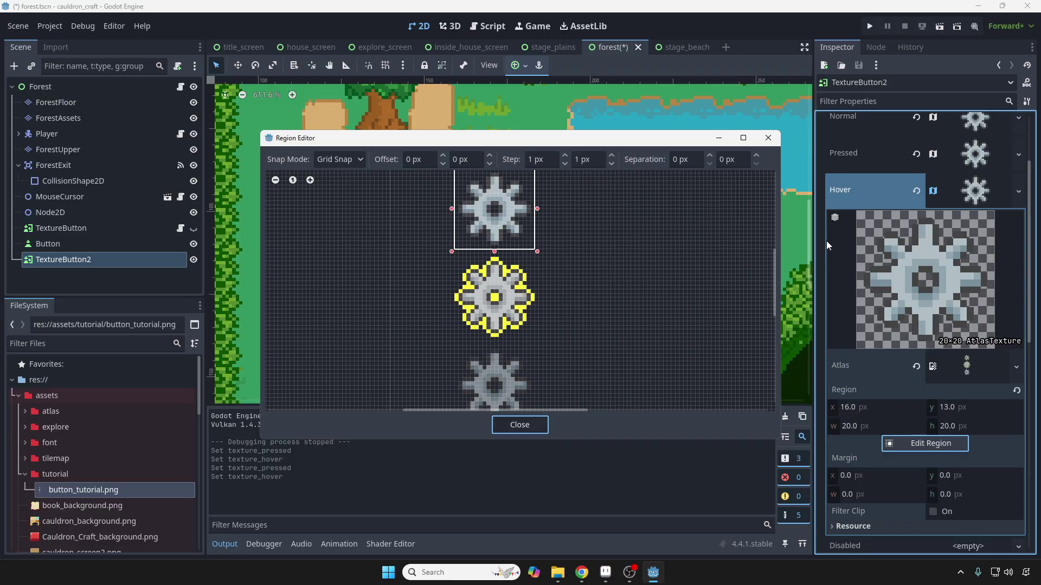
{"action": "scroll", "coordinate": [495, 256], "scroll_direction": "up", "scroll_amount": 2}
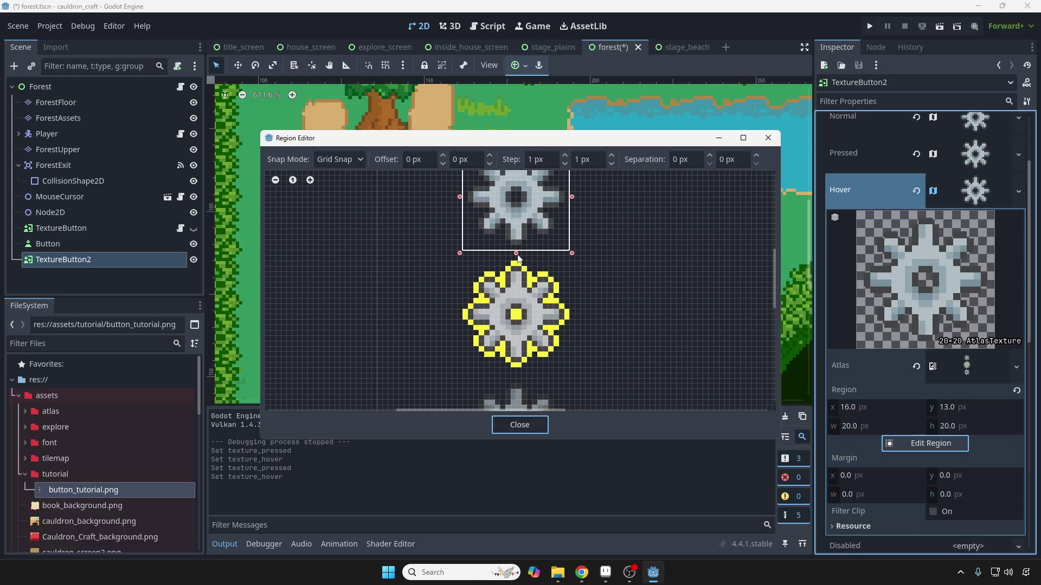
{"action": "left_click_drag", "start_coordinate": [516, 252], "coordinate": [518, 402]}
{"action": "scroll", "coordinate": [519, 402], "scroll_direction": "down", "scroll_amount": 2}
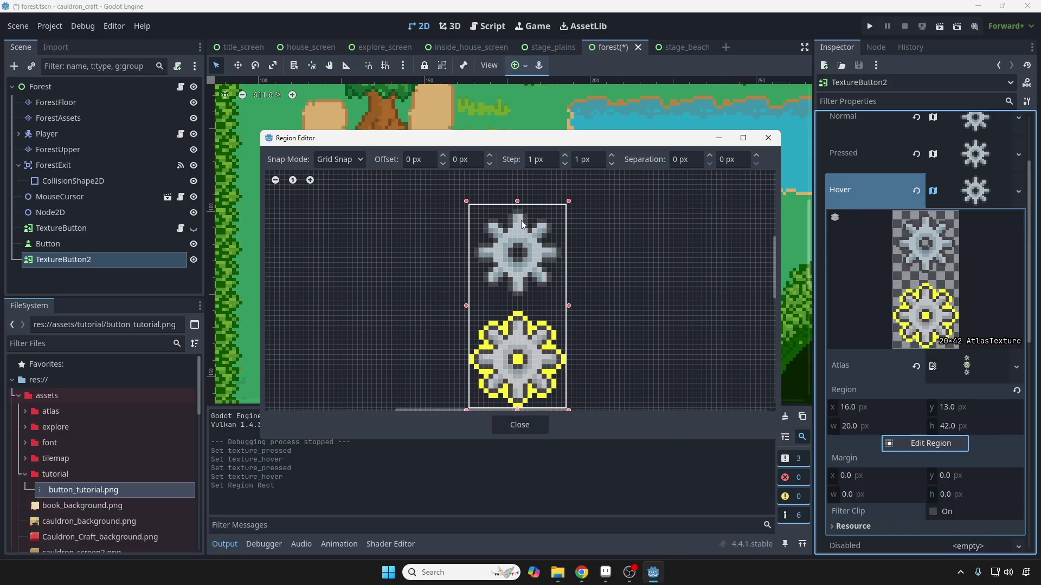
{"action": "left_click_drag", "start_coordinate": [517, 226], "coordinate": [523, 316]}
{"action": "scroll", "coordinate": [515, 345], "scroll_direction": "up", "scroll_amount": 2}
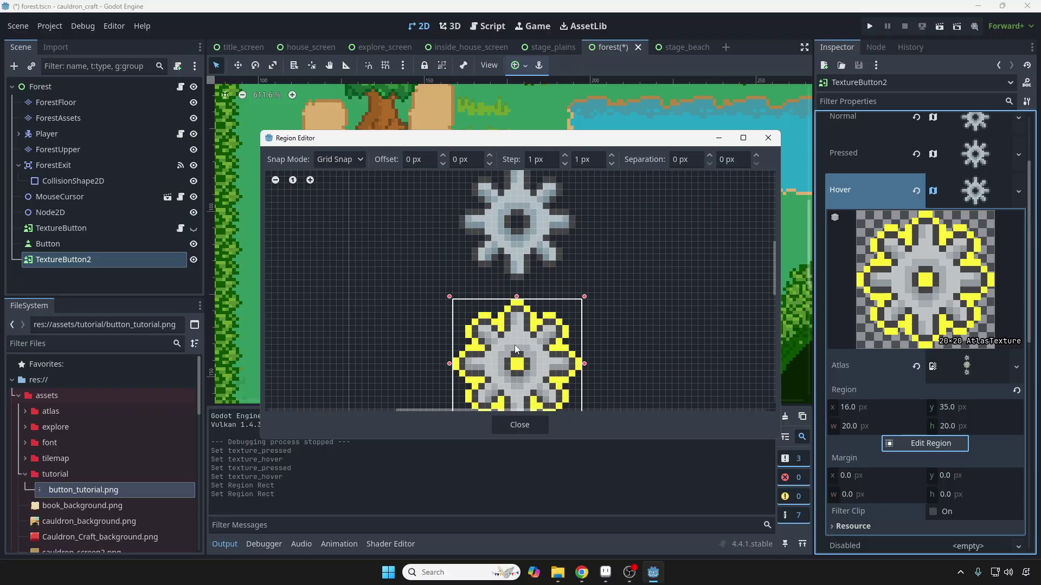
{"action": "scroll", "coordinate": [514, 336], "scroll_direction": "down", "scroll_amount": 1}
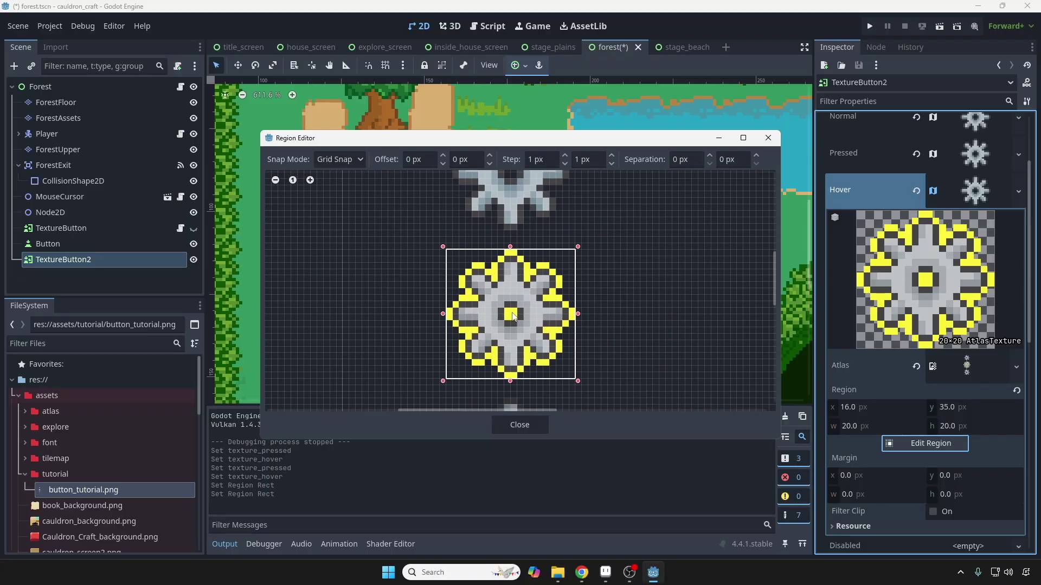
{"action": "left_click", "coordinate": [519, 425]}
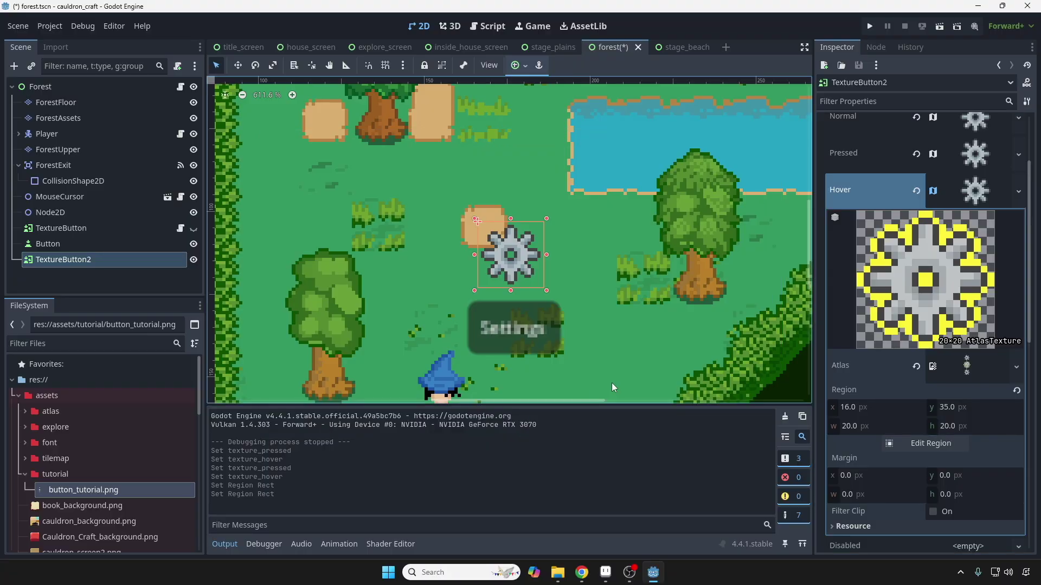
{"action": "left_click", "coordinate": [977, 198]}
{"action": "scroll", "coordinate": [959, 290], "scroll_direction": "up", "scroll_amount": 3}
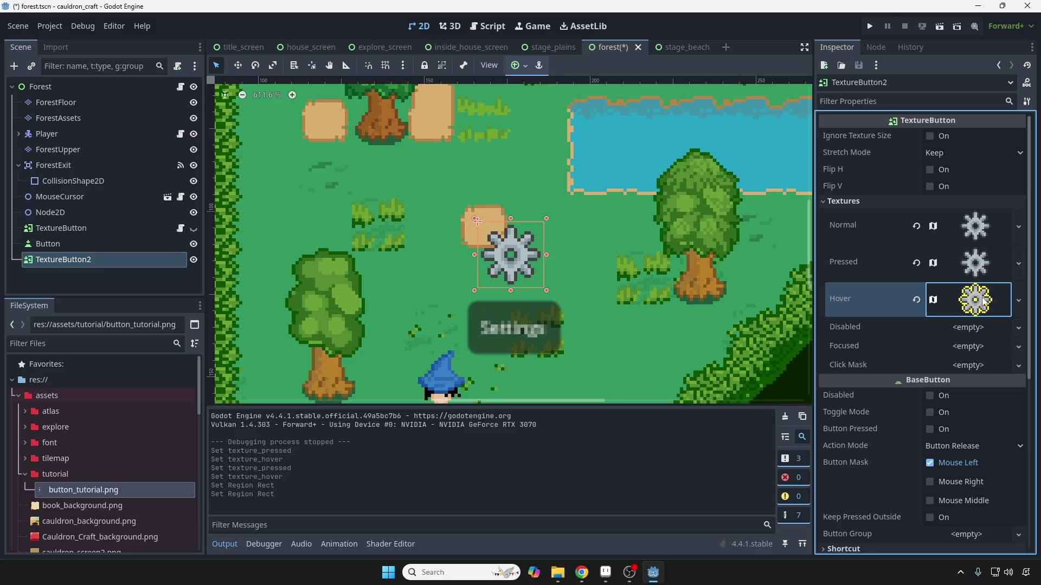
- Move the Pressed AtlasTexture region onto the darkened bottom gear at 16, 57, 20×20
{"action": "left_click", "coordinate": [986, 264]}
{"action": "left_click", "coordinate": [931, 514]}
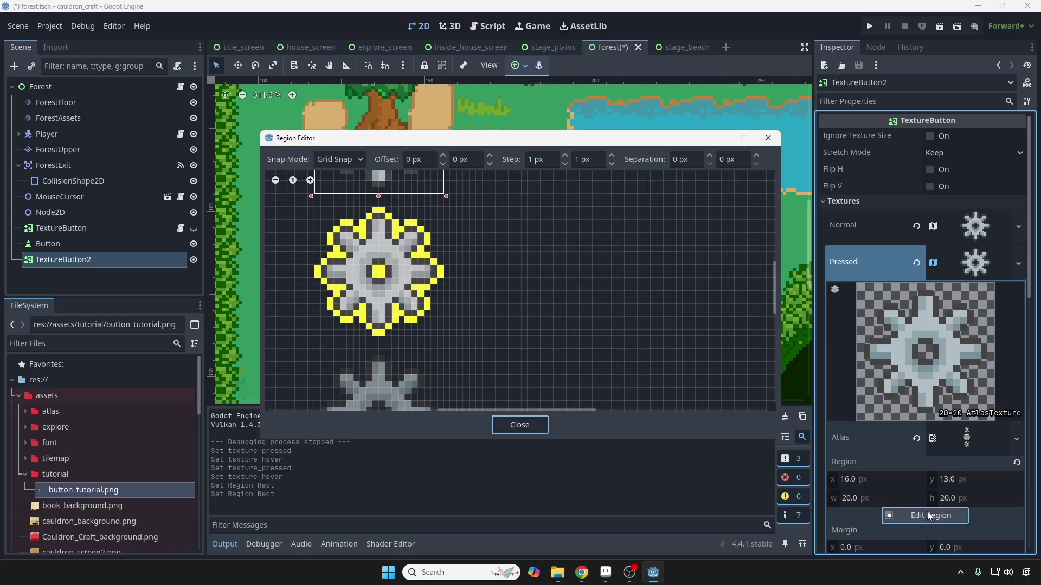
{"action": "left_click_drag", "start_coordinate": [465, 213], "coordinate": [471, 401]}
{"action": "scroll", "coordinate": [468, 309], "scroll_direction": "down", "scroll_amount": 2}
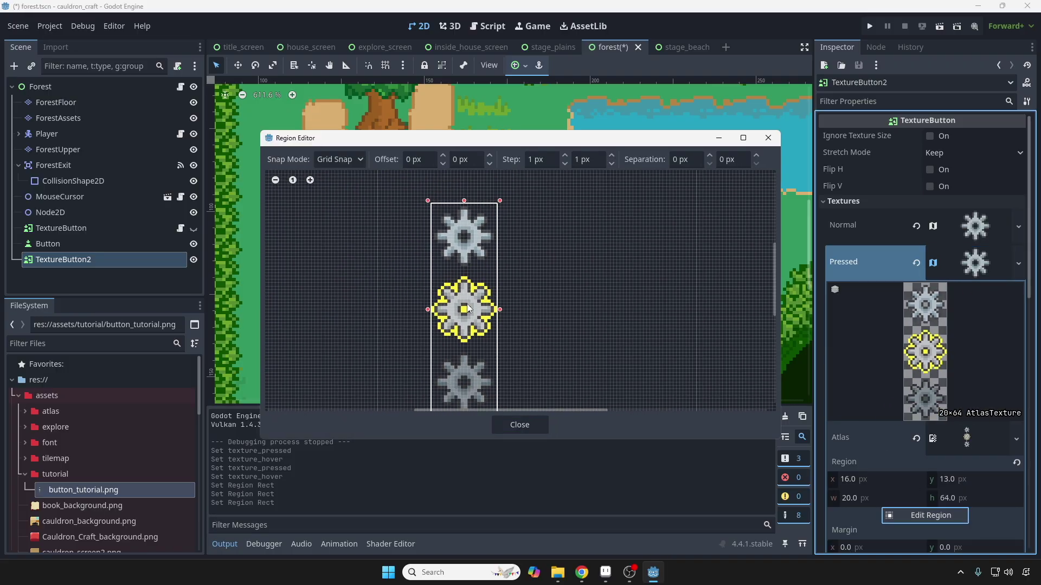
{"action": "left_click_drag", "start_coordinate": [469, 203], "coordinate": [461, 359]}
{"action": "scroll", "coordinate": [483, 342], "scroll_direction": "up", "scroll_amount": 3}
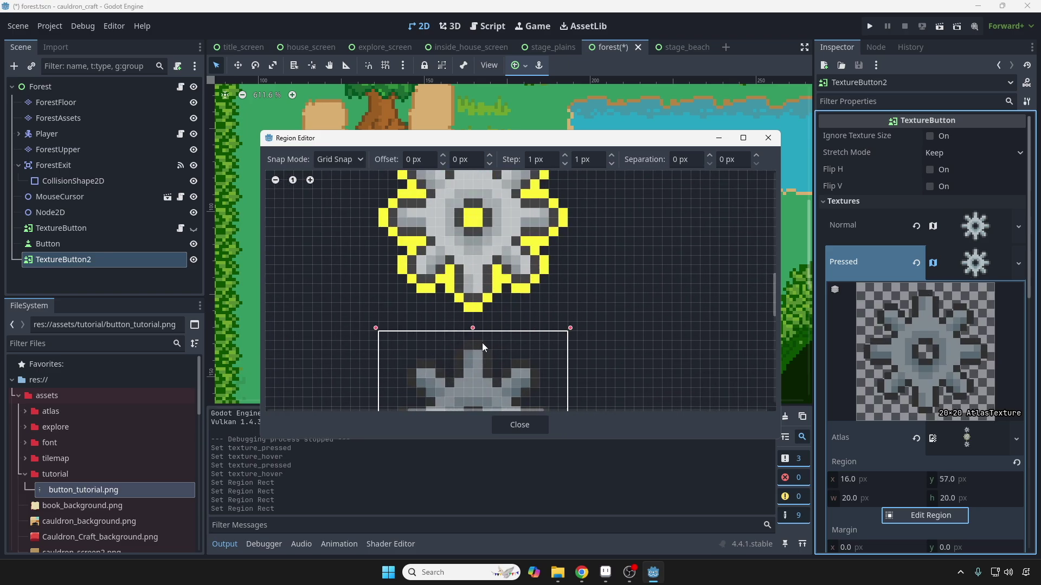
{"action": "scroll", "coordinate": [502, 307], "scroll_direction": "down", "scroll_amount": 2}
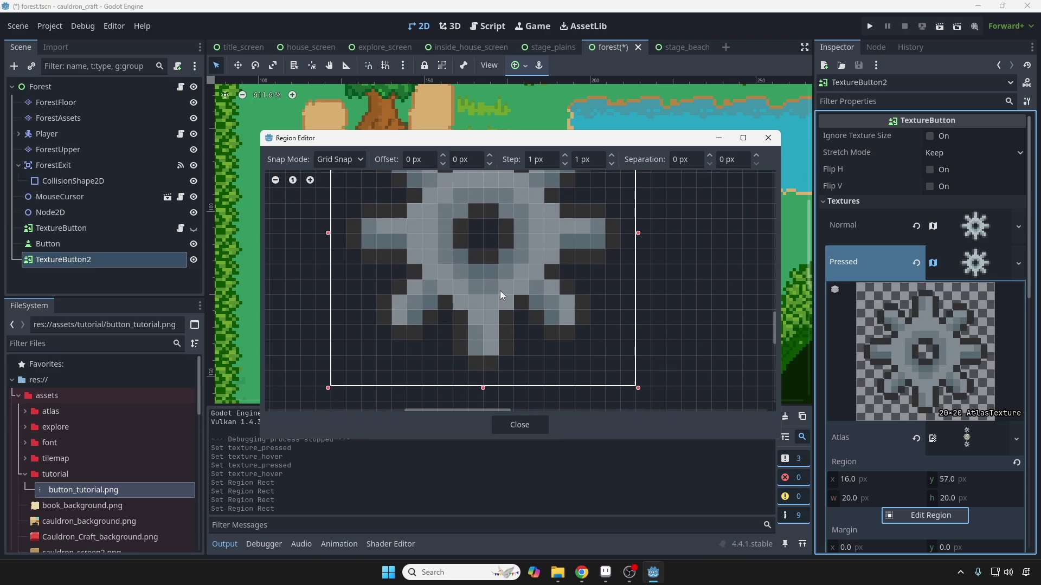
{"action": "scroll", "coordinate": [499, 291], "scroll_direction": "up", "scroll_amount": 1}
{"action": "scroll", "coordinate": [506, 313], "scroll_direction": "down", "scroll_amount": 1}
{"action": "scroll", "coordinate": [377, 324], "scroll_direction": "up", "scroll_amount": 2}
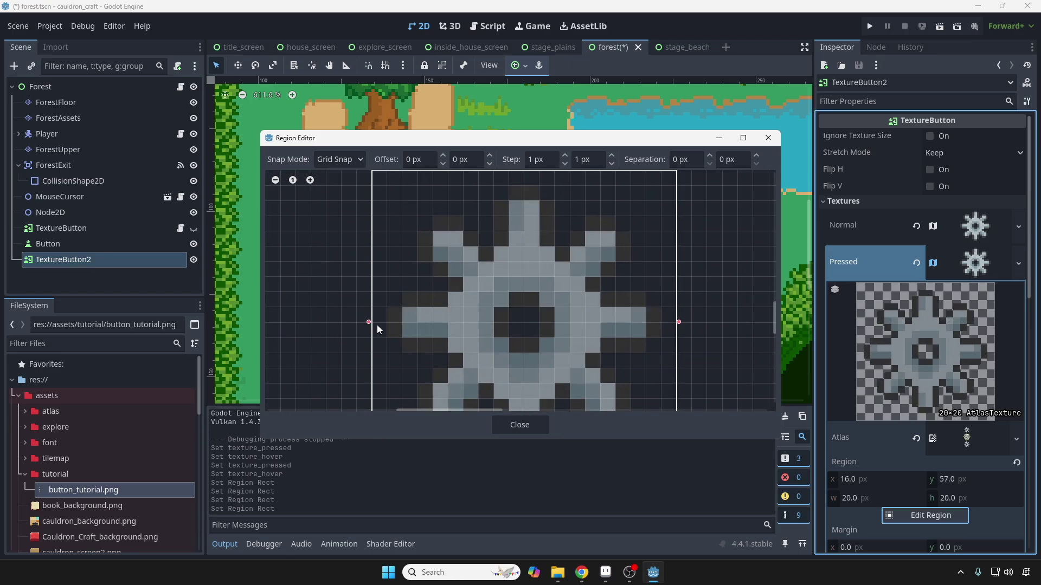
{"action": "scroll", "coordinate": [519, 284], "scroll_direction": "up", "scroll_amount": 2}
{"action": "scroll", "coordinate": [542, 253], "scroll_direction": "down", "scroll_amount": 1}
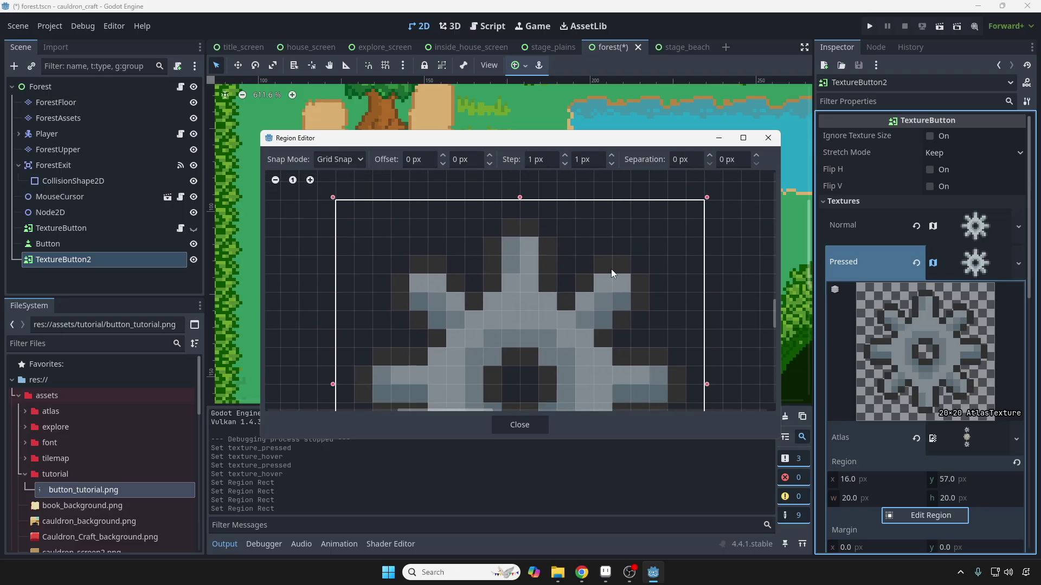
{"action": "scroll", "coordinate": [610, 269], "scroll_direction": "up", "scroll_amount": 1}
{"action": "scroll", "coordinate": [578, 347], "scroll_direction": "down", "scroll_amount": 1}
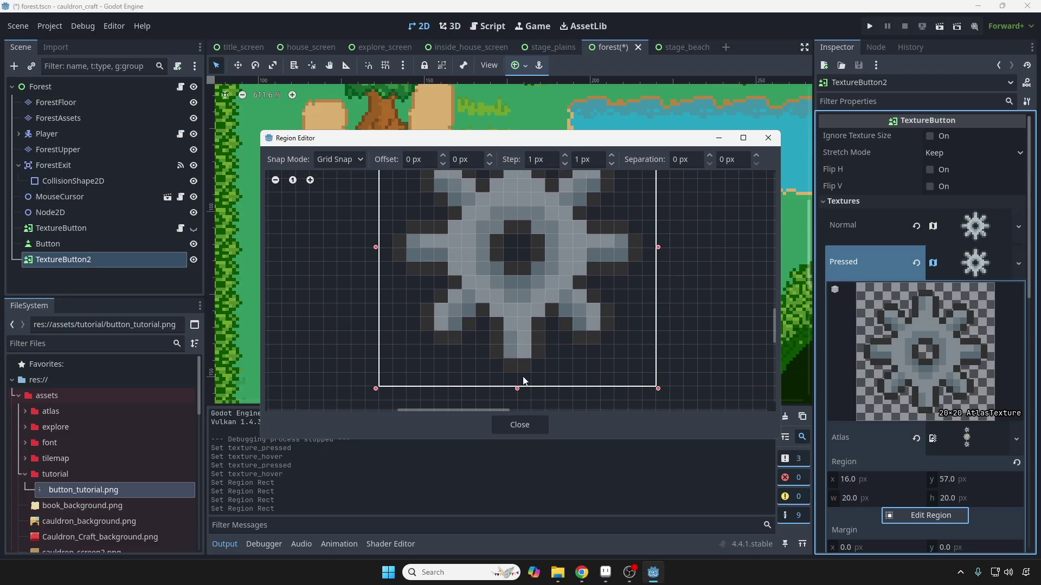
{"action": "scroll", "coordinate": [524, 379], "scroll_direction": "up", "scroll_amount": 1}
{"action": "scroll", "coordinate": [538, 343], "scroll_direction": "down", "scroll_amount": 2}
{"action": "scroll", "coordinate": [551, 314], "scroll_direction": "up", "scroll_amount": 4, "text": "ctrl"}
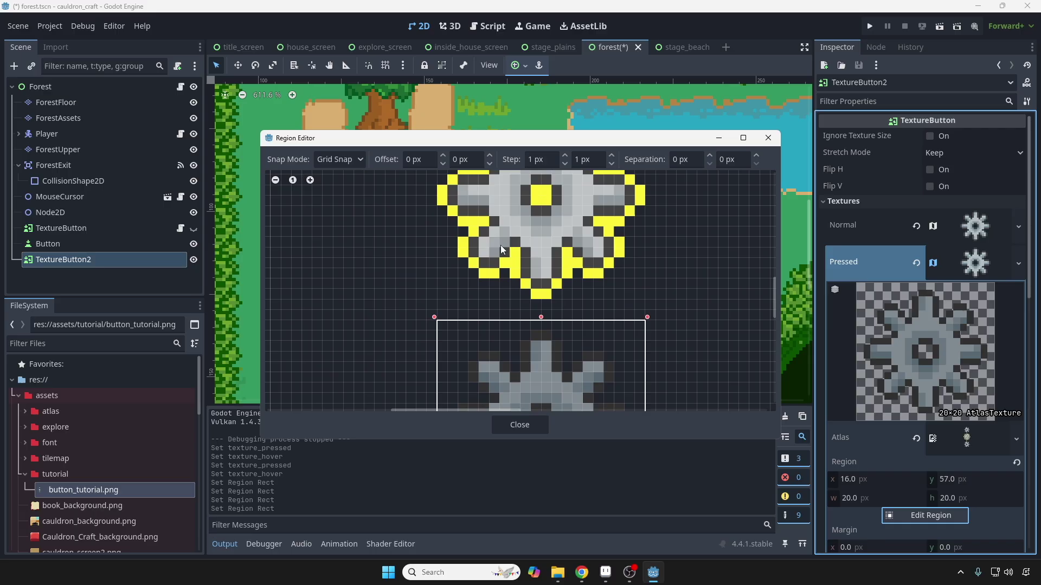
{"action": "scroll", "coordinate": [501, 250], "scroll_direction": "up", "scroll_amount": 4, "text": "ctrl"}
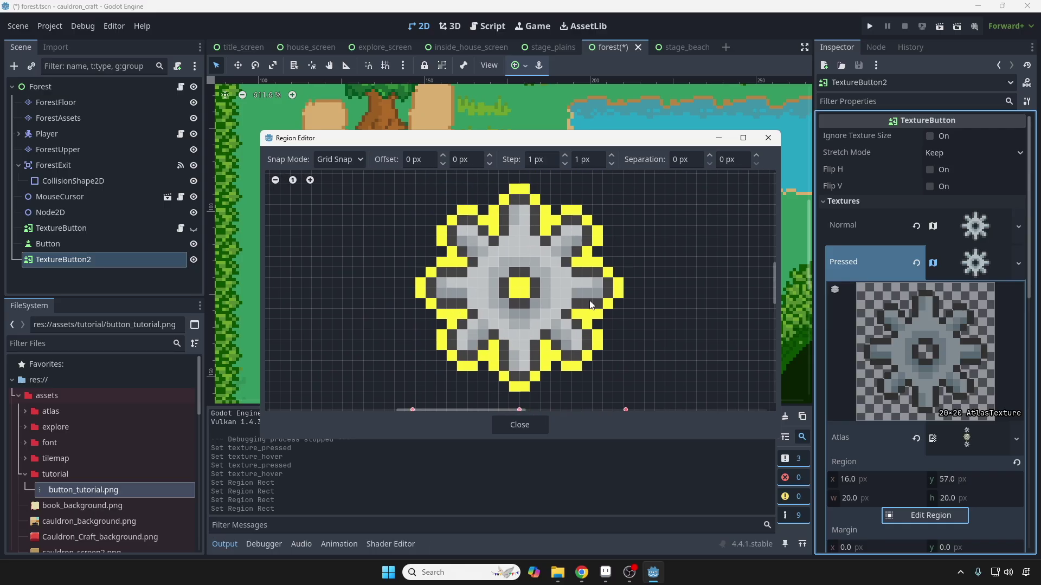
{"action": "scroll", "coordinate": [590, 304], "scroll_direction": "down", "scroll_amount": 3}
{"action": "middle_click_drag", "start_coordinate": [604, 275], "coordinate": [599, 297]}
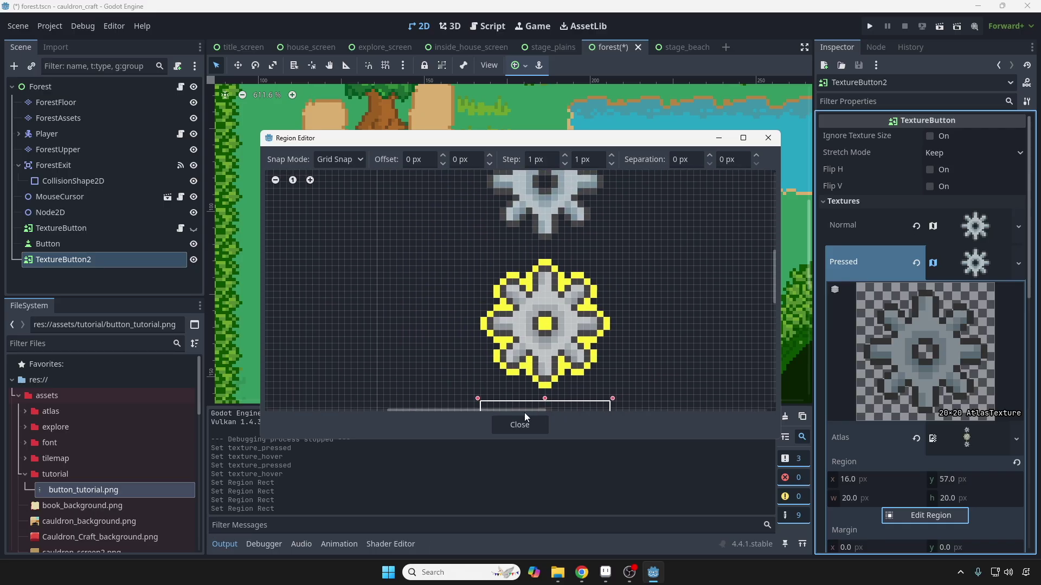
{"action": "scroll", "coordinate": [579, 325], "scroll_direction": "up", "scroll_amount": 3}
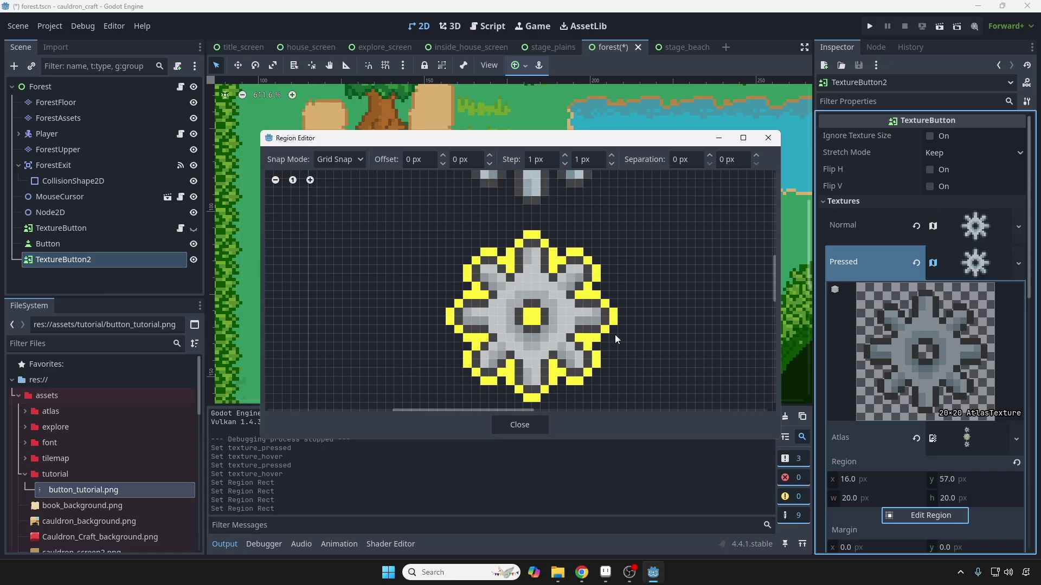
{"action": "middle_click_drag", "start_coordinate": [607, 387], "coordinate": [605, 380]}
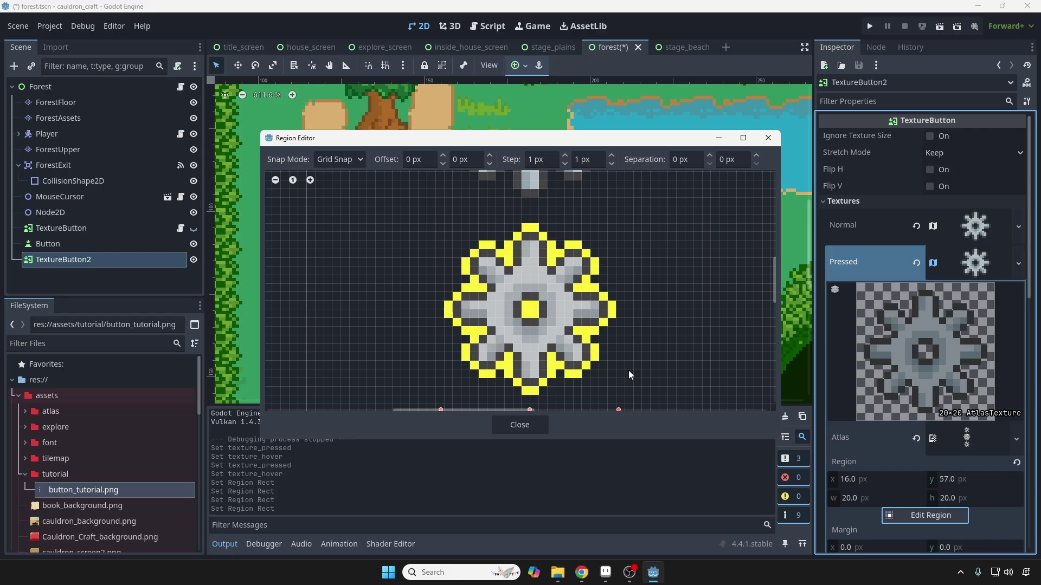
{"action": "scroll", "coordinate": [506, 304], "scroll_direction": "down", "scroll_amount": 5}
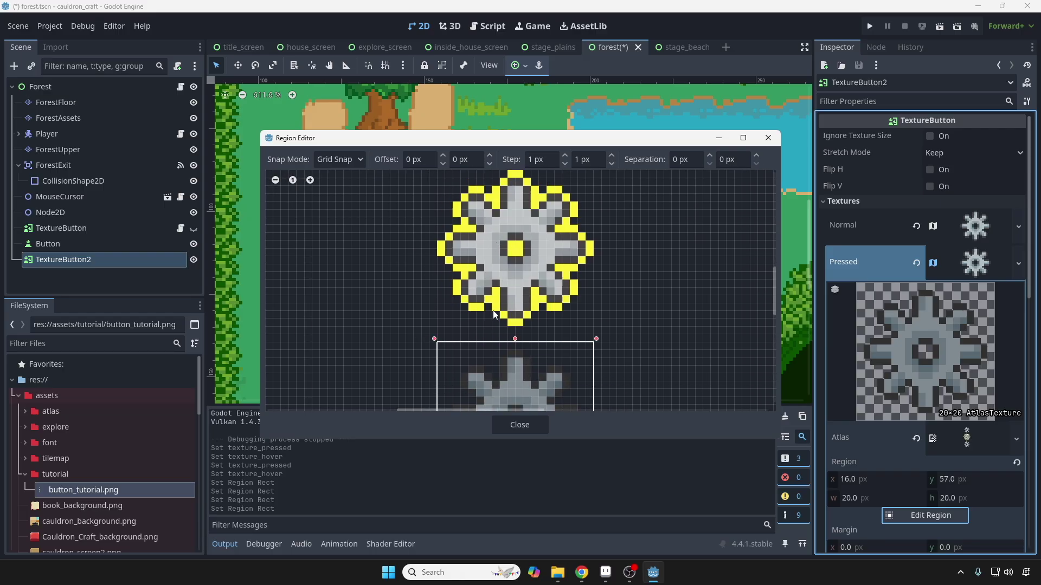
{"action": "scroll", "coordinate": [548, 331], "scroll_direction": "down", "scroll_amount": 2}
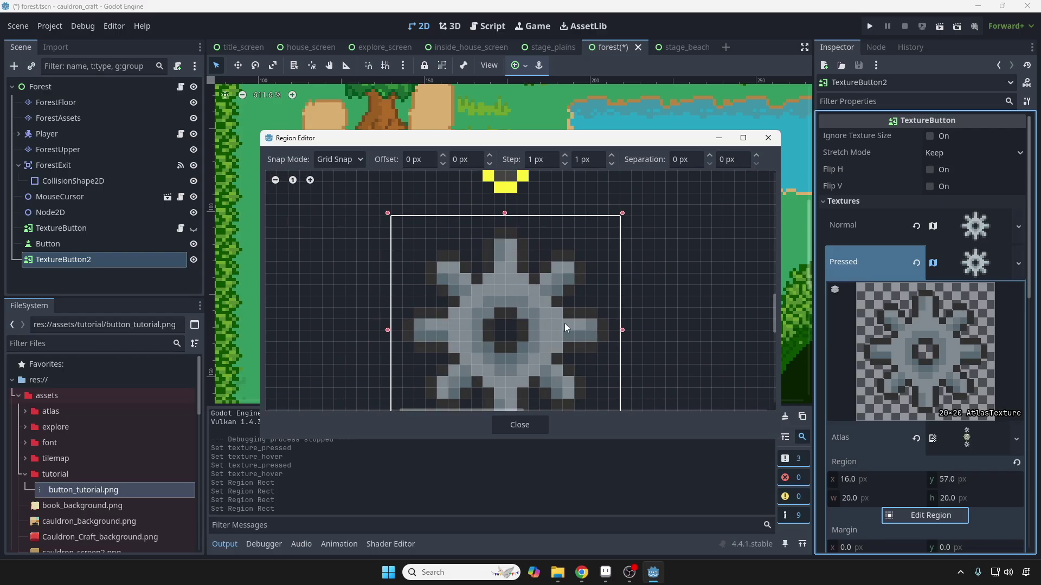
{"action": "left_click", "coordinate": [520, 425]}
{"action": "left_click", "coordinate": [969, 263]}
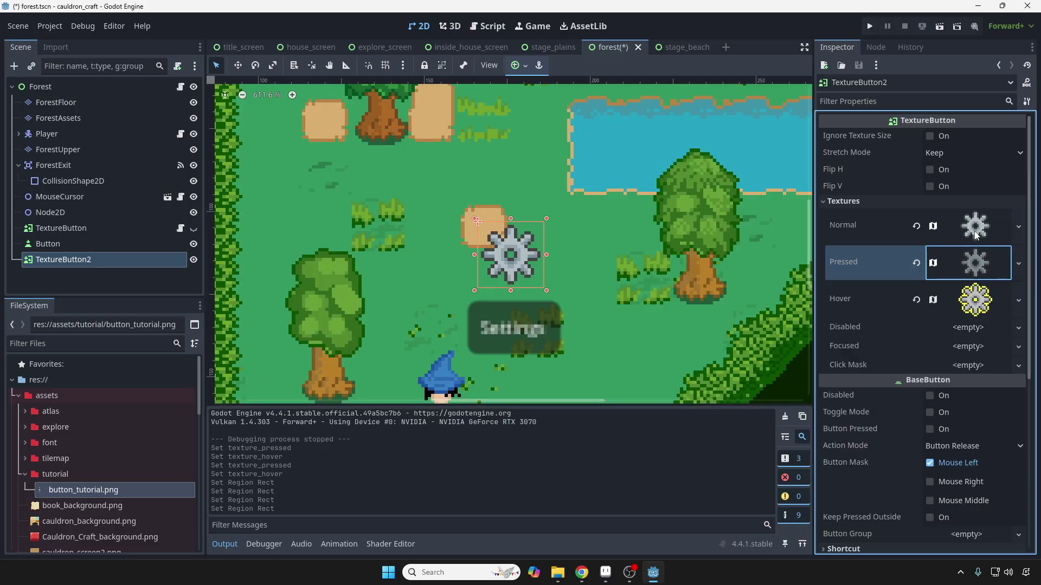
- Check the Normal texture's gear region in its Edit Region view
{"action": "left_click", "coordinate": [972, 225]}
{"action": "left_click", "coordinate": [928, 478]}
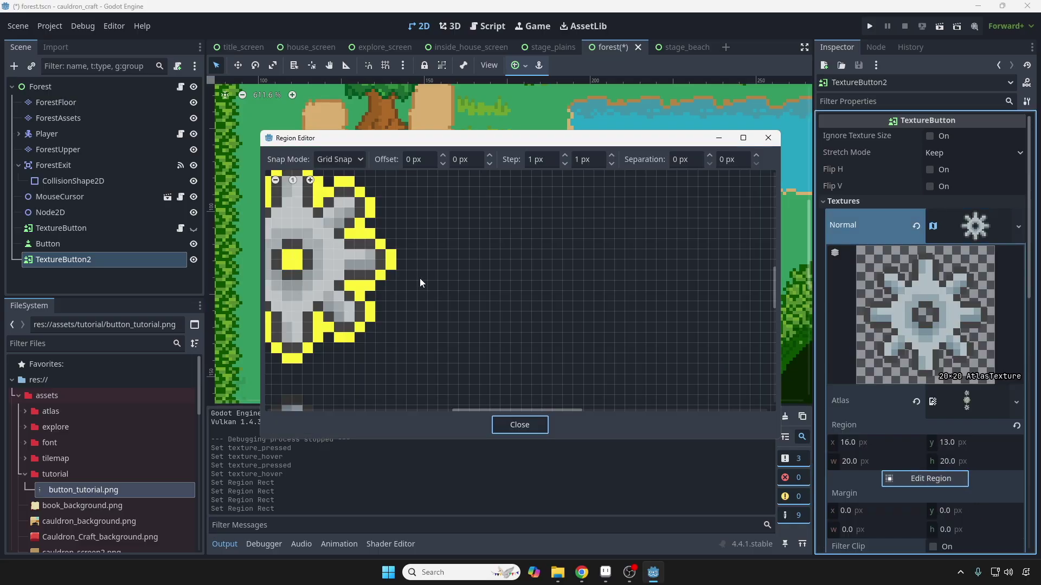
{"action": "scroll", "coordinate": [428, 279], "scroll_direction": "up", "scroll_amount": 1}
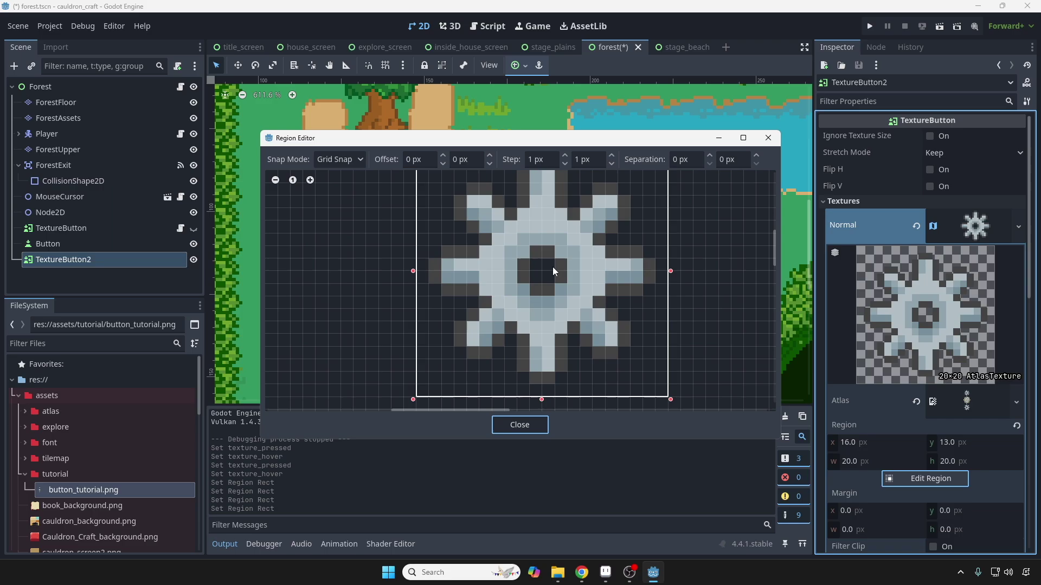
{"action": "scroll", "coordinate": [534, 247], "scroll_direction": "up", "scroll_amount": 2}
{"action": "scroll", "coordinate": [649, 308], "scroll_direction": "down", "scroll_amount": 3}
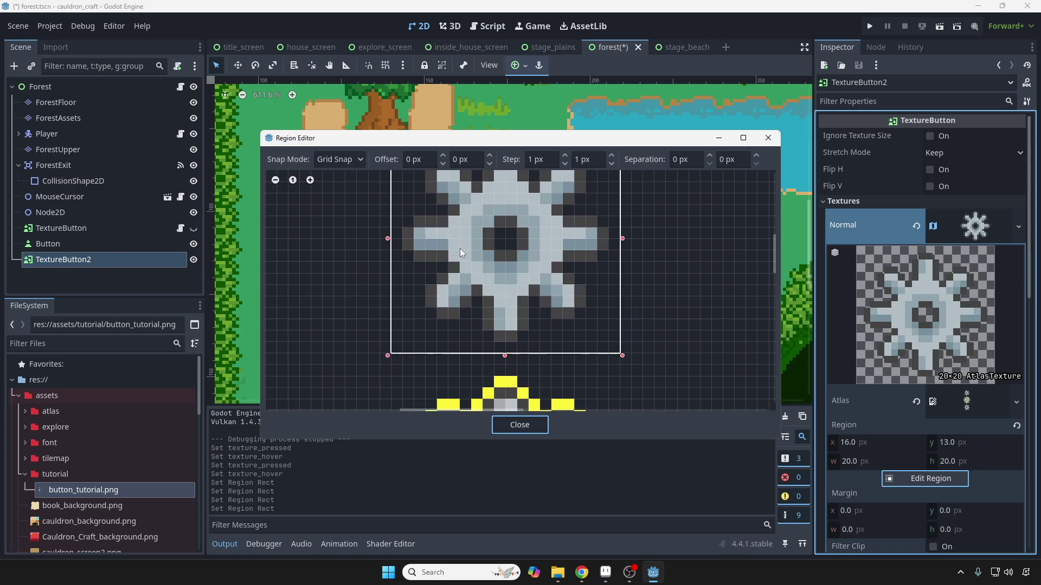
{"action": "scroll", "coordinate": [459, 248], "scroll_direction": "down", "scroll_amount": 1}
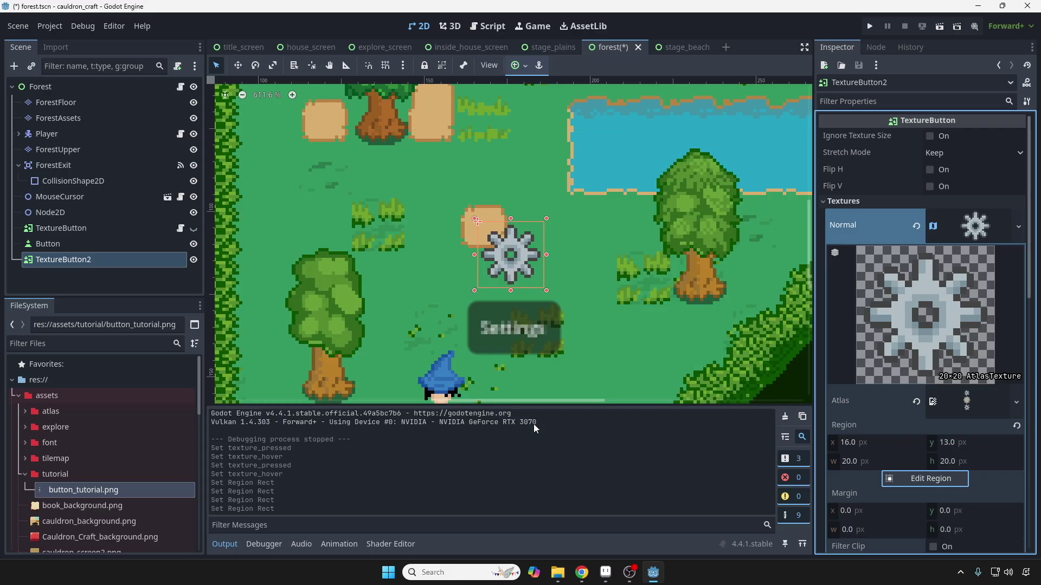
- Save and run the forest scene, check the gear's yellow hover look in-game, then close the game
{"action": "left_click", "coordinate": [978, 225]}
{"action": "middle_click_drag", "start_coordinate": [588, 286], "coordinate": [595, 272]}
{"action": "scroll", "coordinate": [629, 259], "scroll_direction": "down", "scroll_amount": 1}
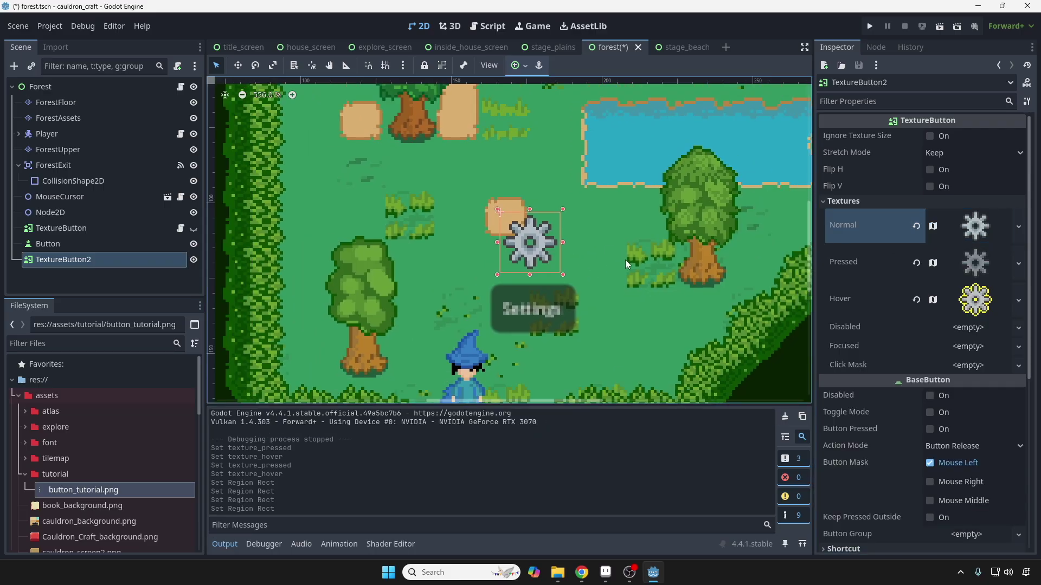
{"action": "left_click", "coordinate": [935, 31]}
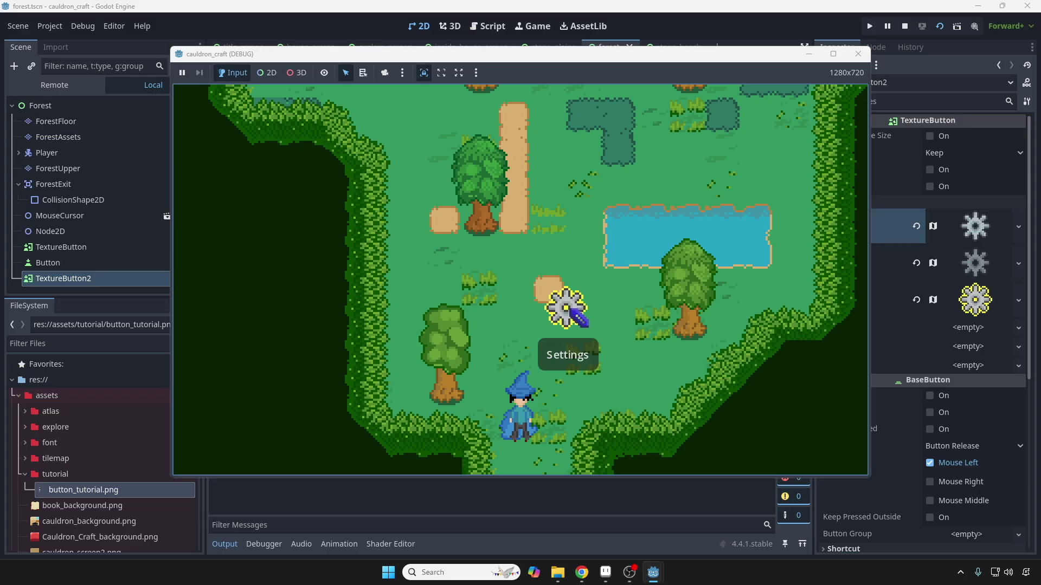
{"action": "left_click", "coordinate": [858, 53]}
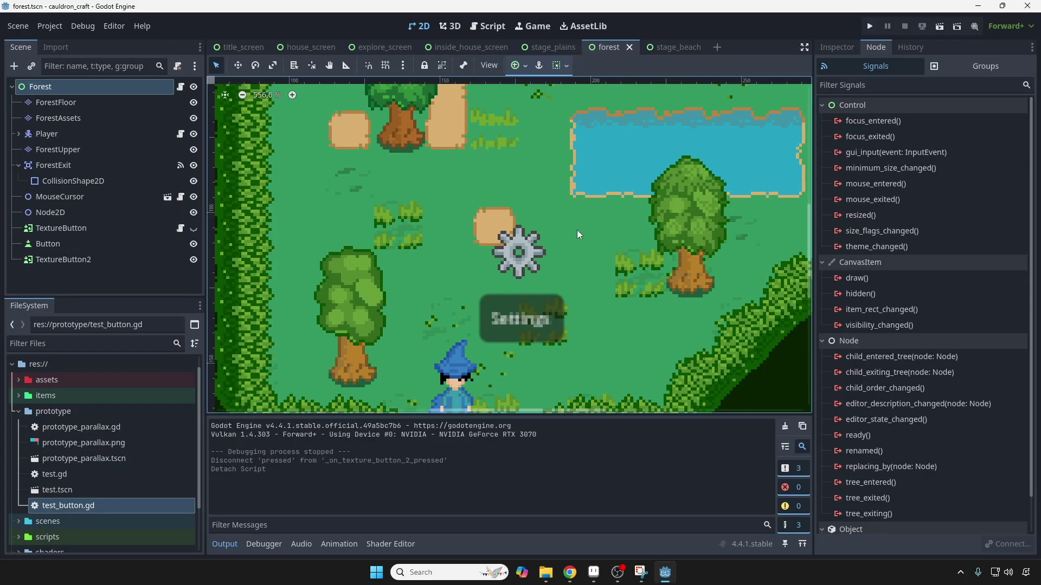
{"action": "left_click", "coordinate": [50, 26]}
{"action": "left_click", "coordinate": [47, 43]}
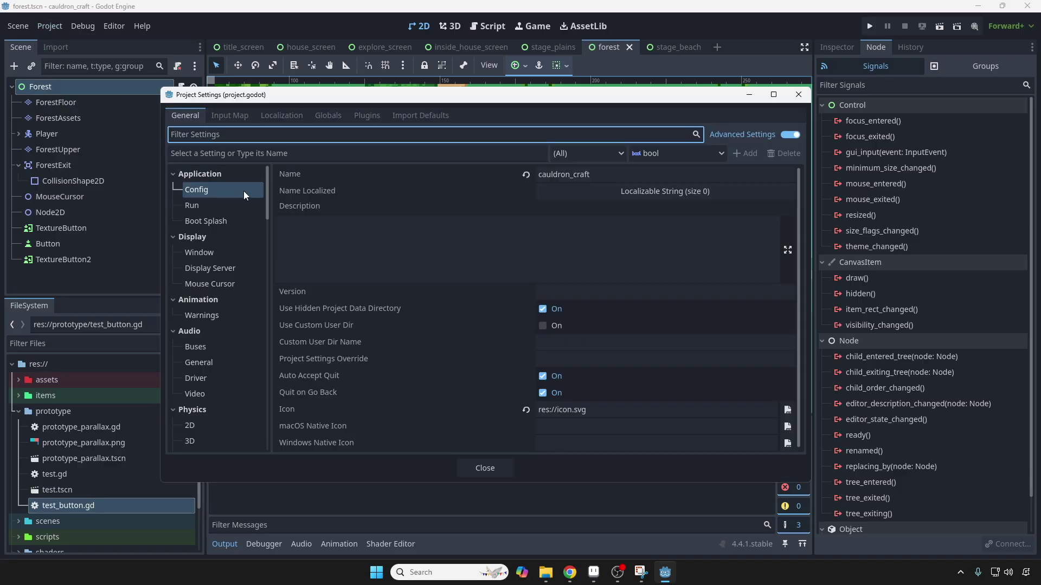
{"action": "type", "text": "gui"}
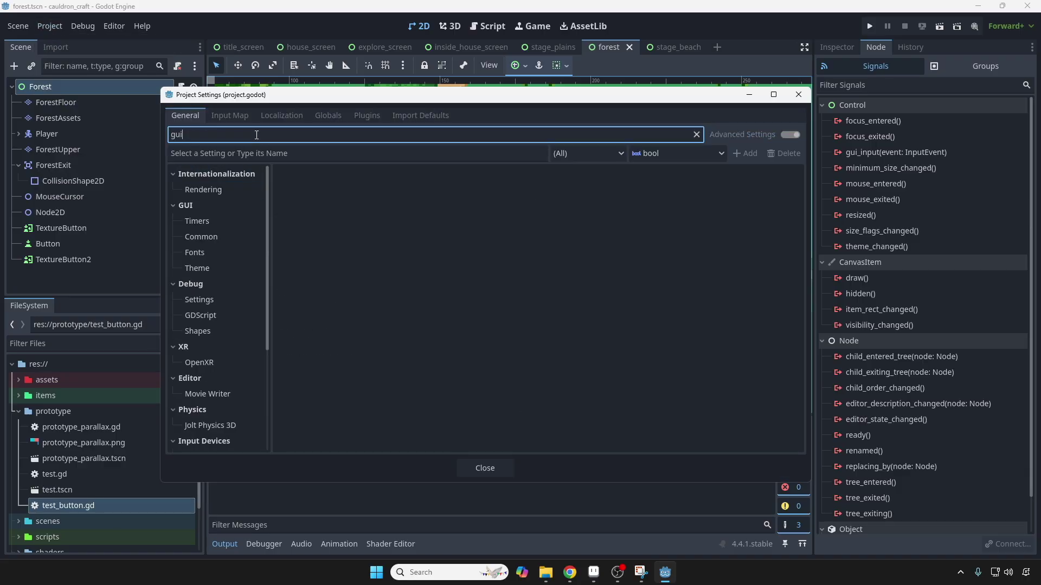
{"action": "left_click", "coordinate": [203, 238]}
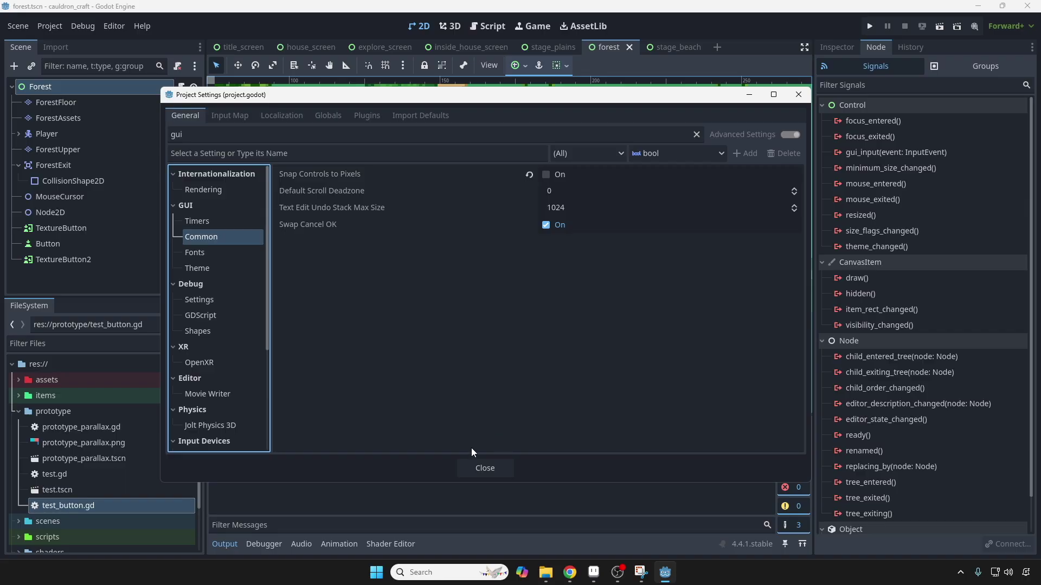
{"action": "left_click", "coordinate": [509, 468]}
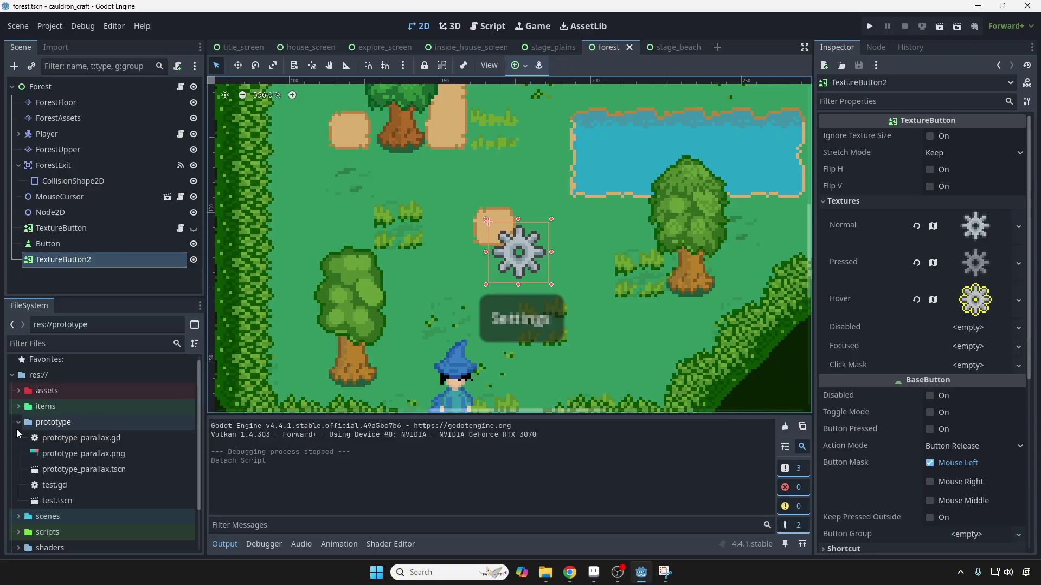
- Create a new script test_button.gd in the prototype folder and open it for editing
{"action": "left_click", "coordinate": [82, 422]}
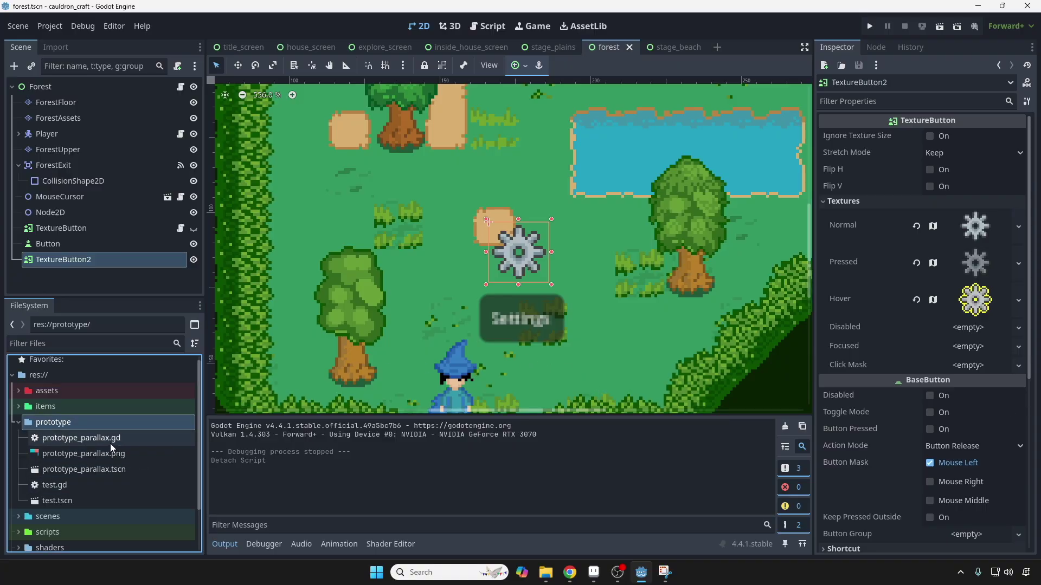
{"action": "right_click", "coordinate": [86, 420]}
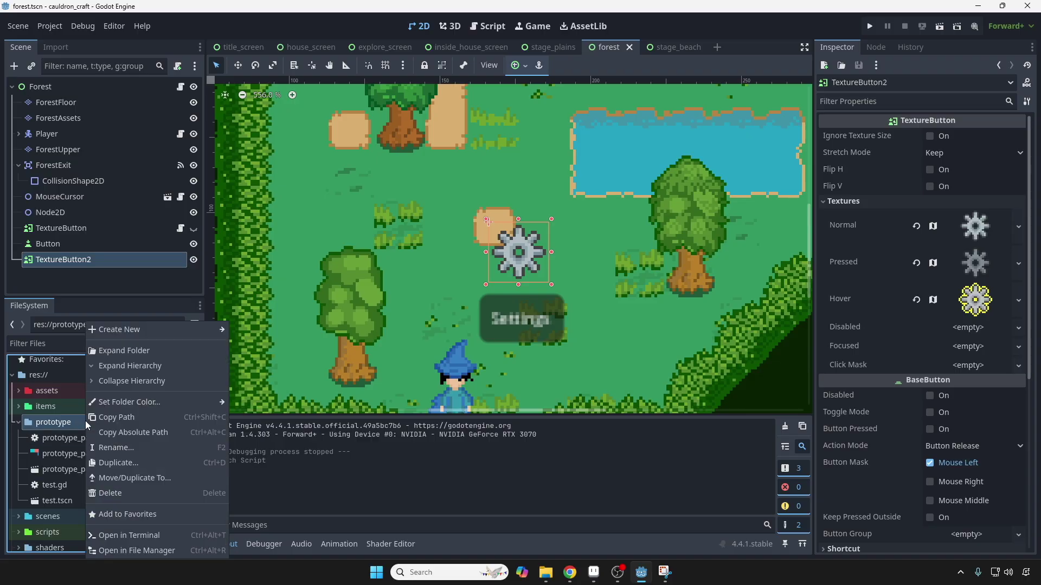
{"action": "mouse_move", "coordinate": [169, 330]}
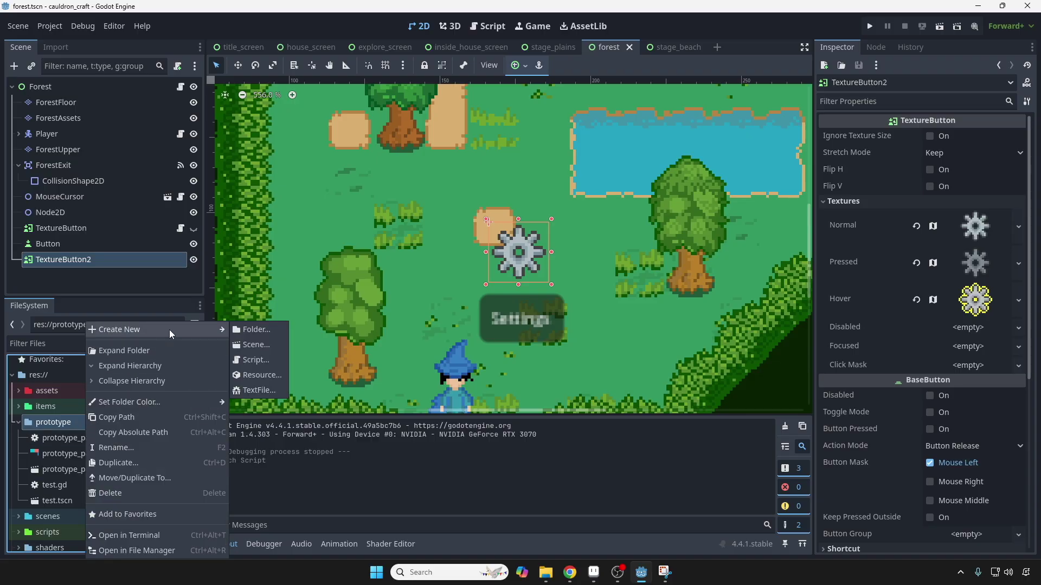
{"action": "left_click", "coordinate": [255, 362]}
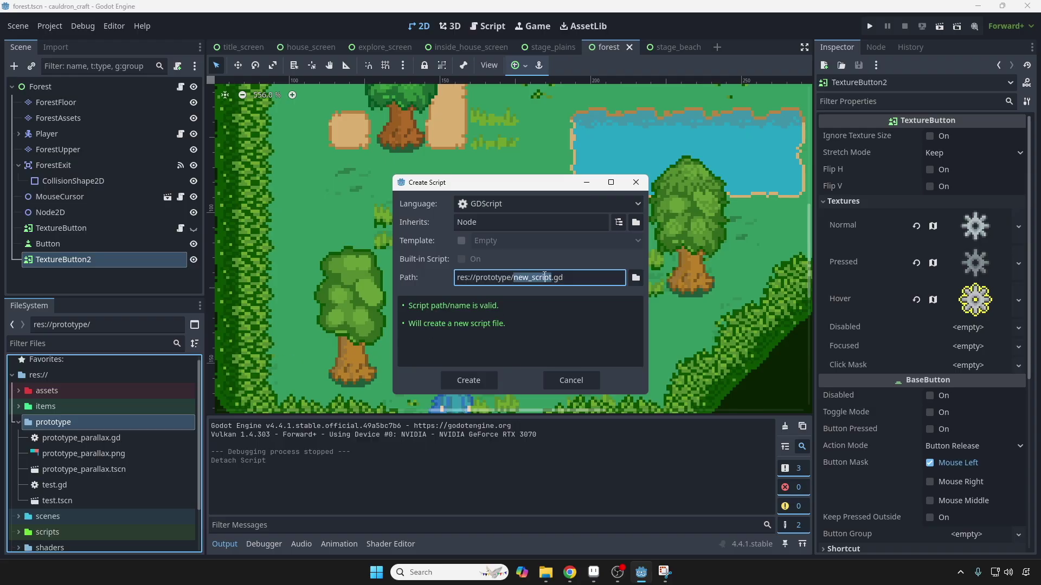
{"action": "type", "text": "test_button"}
{"action": "right_click", "coordinate": [544, 277]}
{"action": "left_click", "coordinate": [455, 381]}
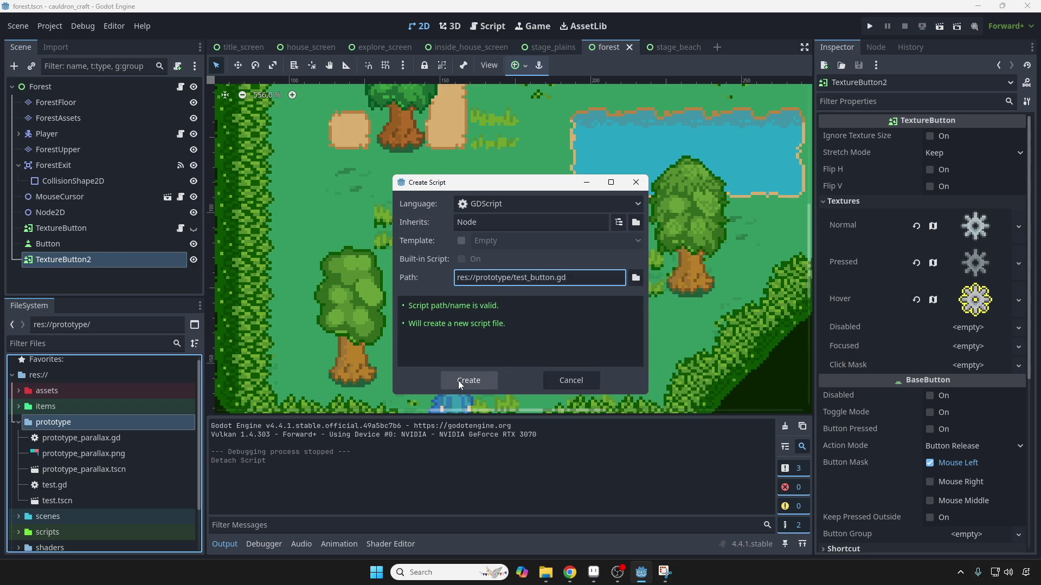
{"action": "left_click", "coordinate": [457, 381]}
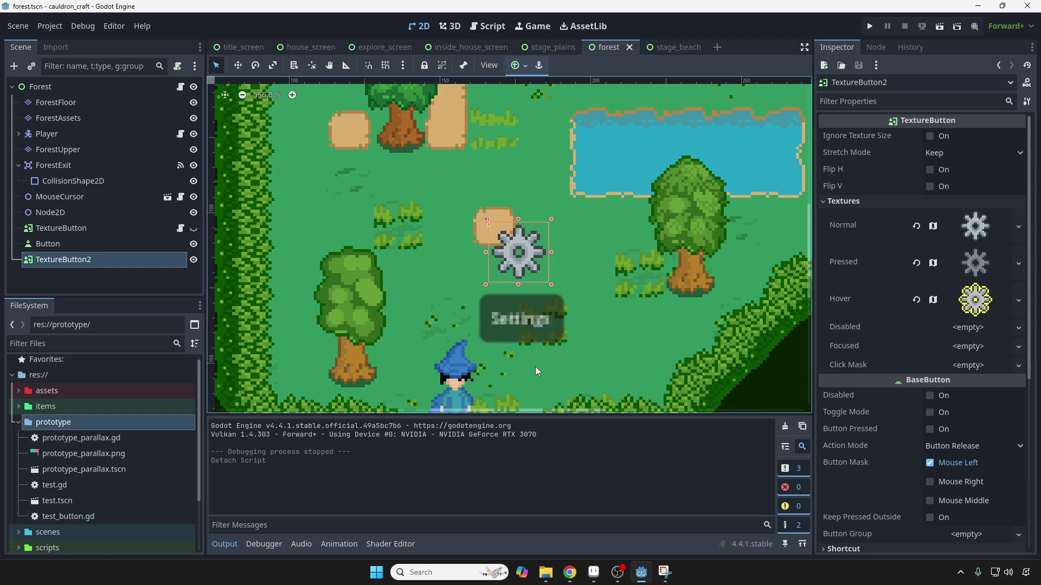
{"action": "double_click", "coordinate": [100, 513]}
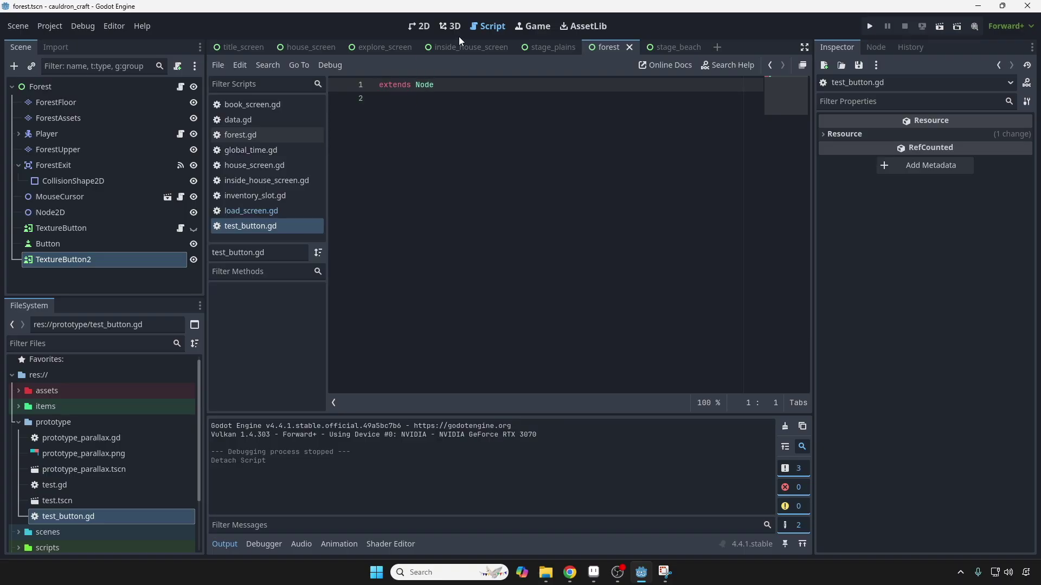
- Change the script to extend TextureButton and add a '## Button' comment below it
{"action": "double_click", "coordinate": [425, 84]}
{"action": "type", "text": "TextureButto"}
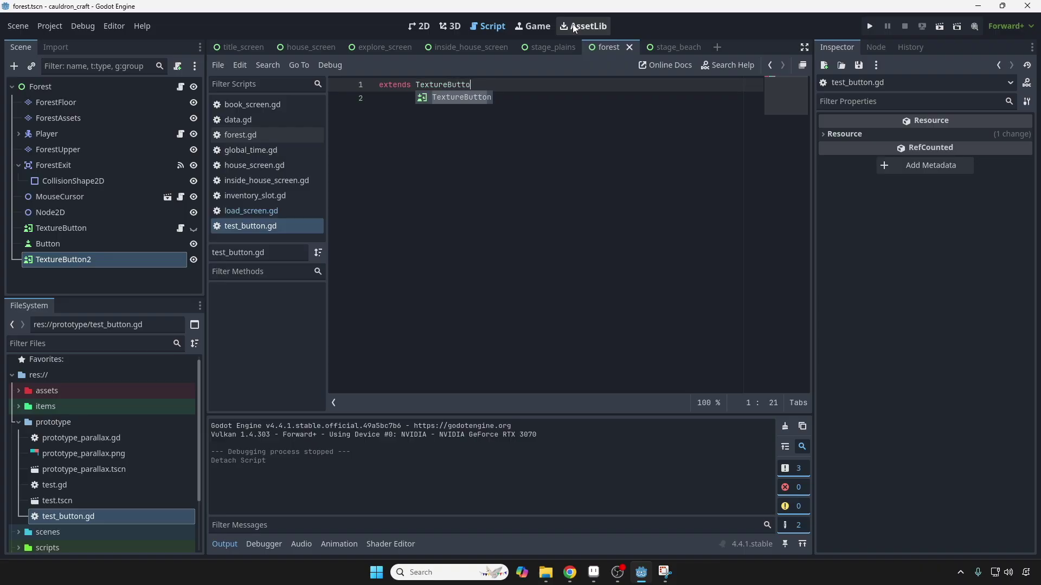
{"action": "type", "text": "n"}
{"action": "key", "text": "Return"}
{"action": "type", "text": "## Bu"}
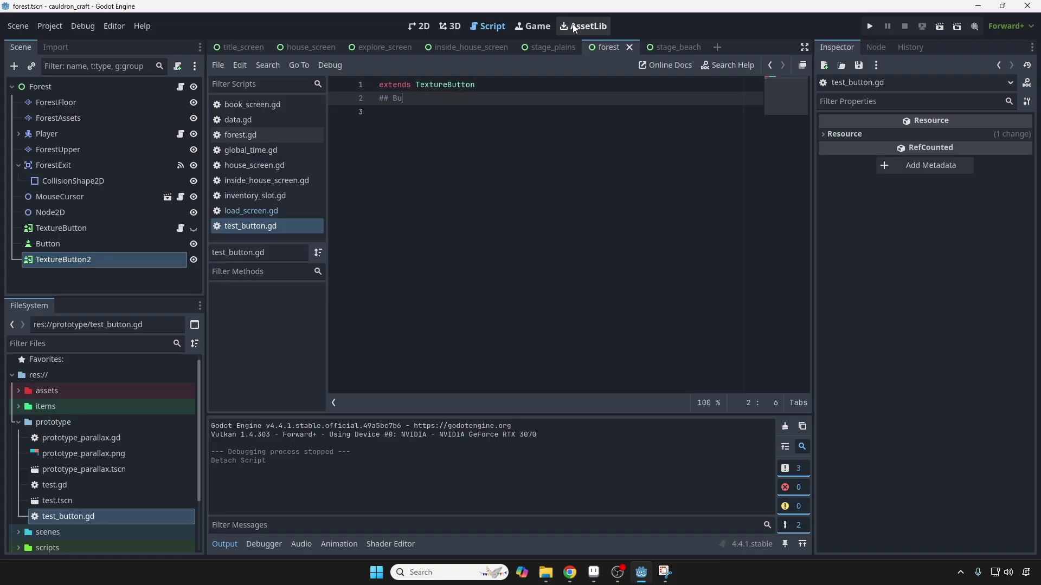
{"action": "type", "text": "tton"}
{"action": "key", "text": "Return"}
{"action": "key", "text": "Return"}
{"action": "key", "text": "Return"}
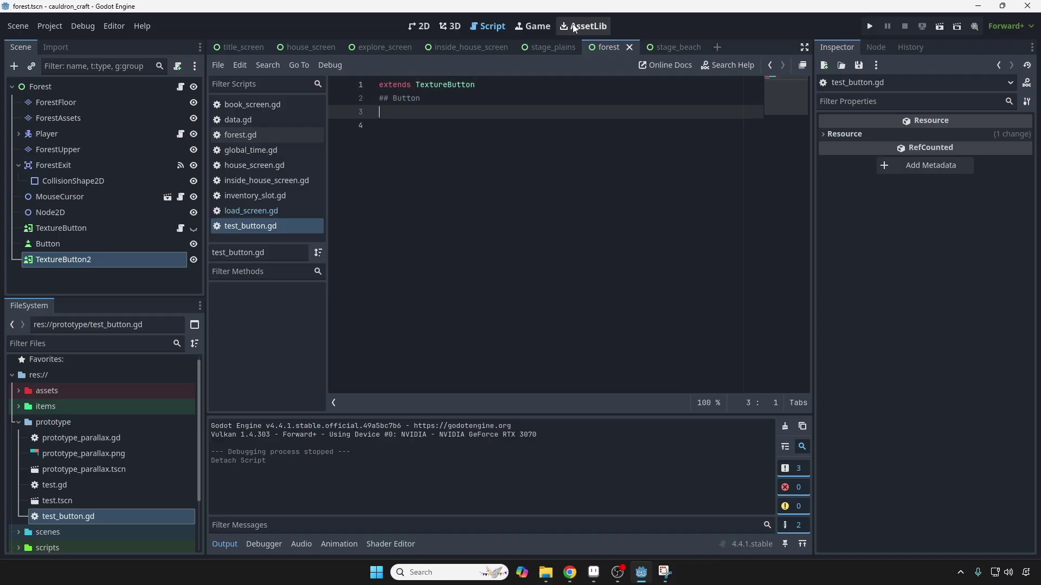
{"action": "type", "text": "##"}
{"action": "key", "text": "Return"}
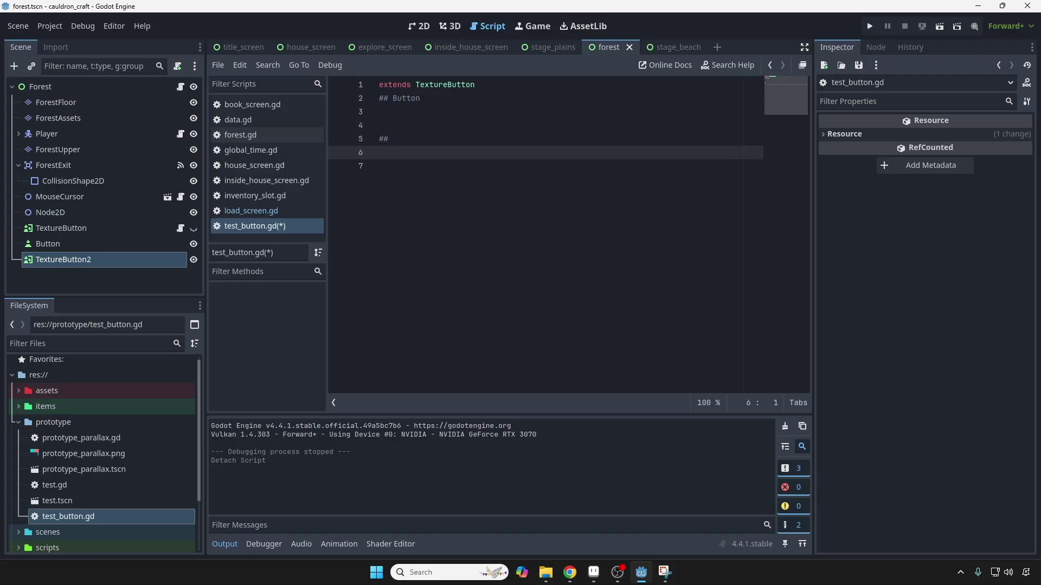
- Add an empty func _ready() -> void: with a pass body
{"action": "left_click", "coordinate": [401, 174]}
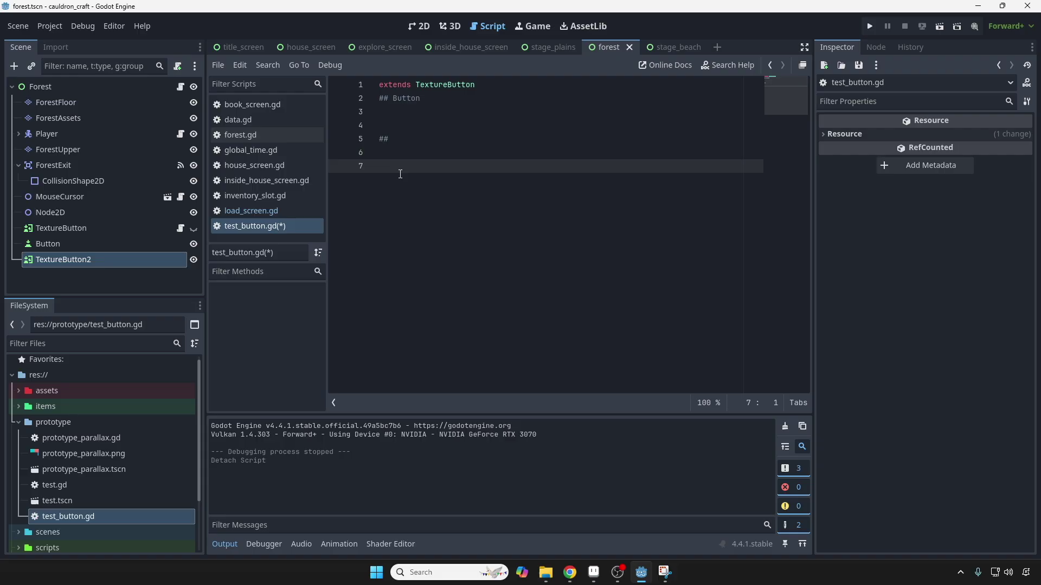
{"action": "type", "text": "func _ready() -> void:"}
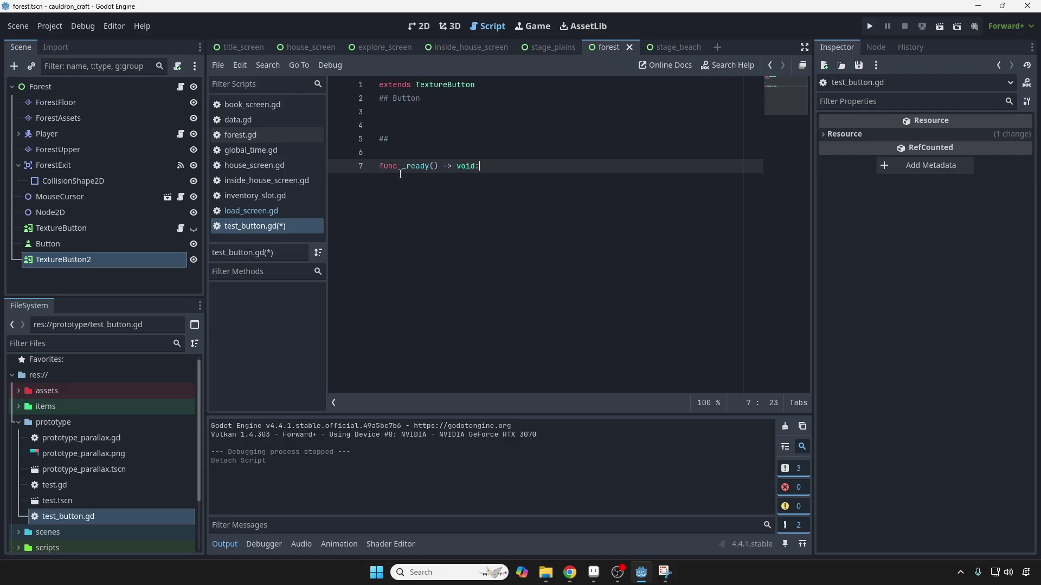
{"action": "key", "text": "Return"}
{"action": "type", "text": "pass"}
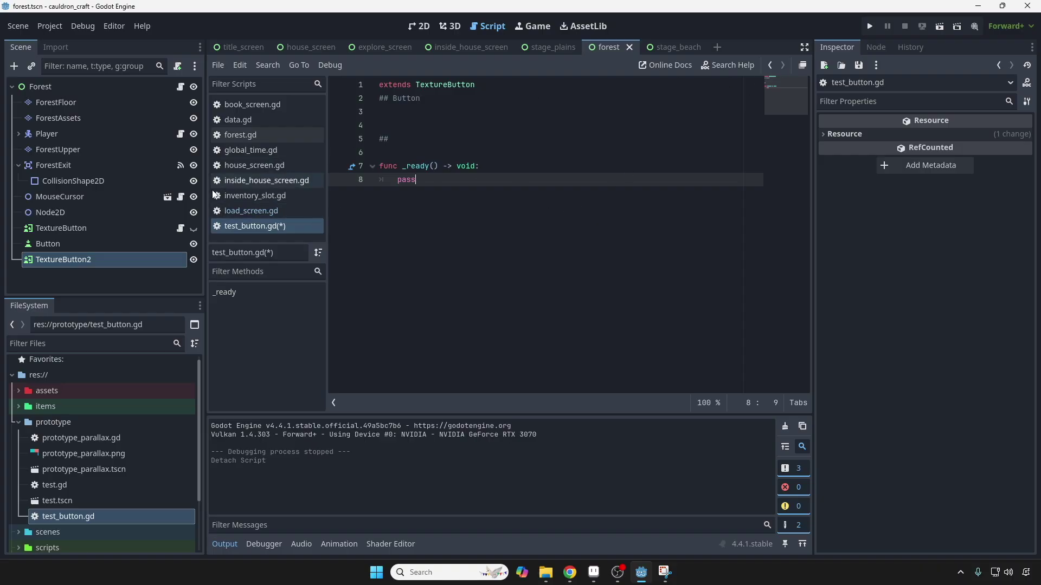
- Check TextureButton2's signals and replace pass in _ready with mouse_entered.connect()
{"action": "left_click", "coordinate": [74, 259]}
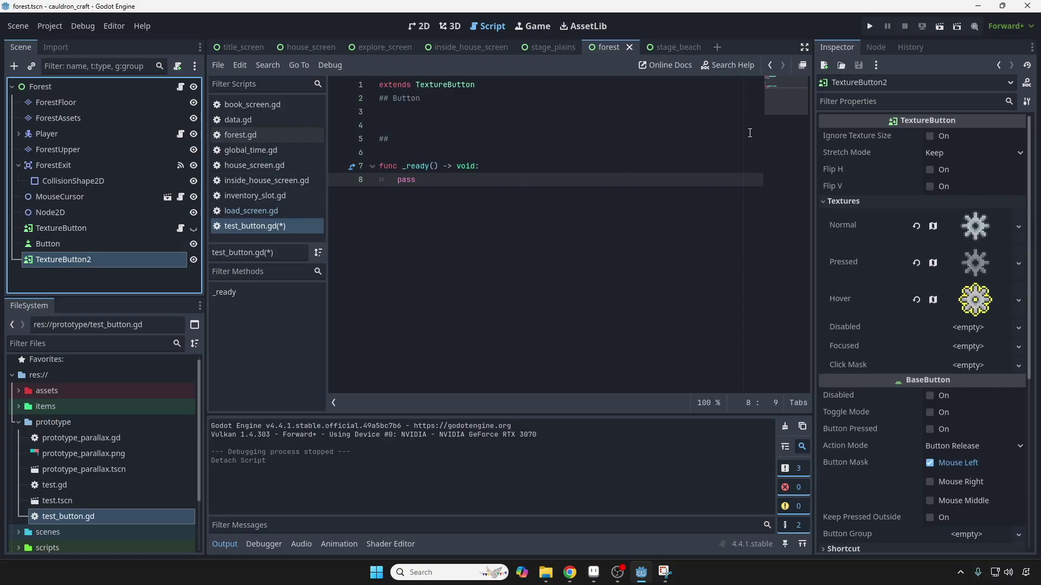
{"action": "left_click", "coordinate": [883, 48]}
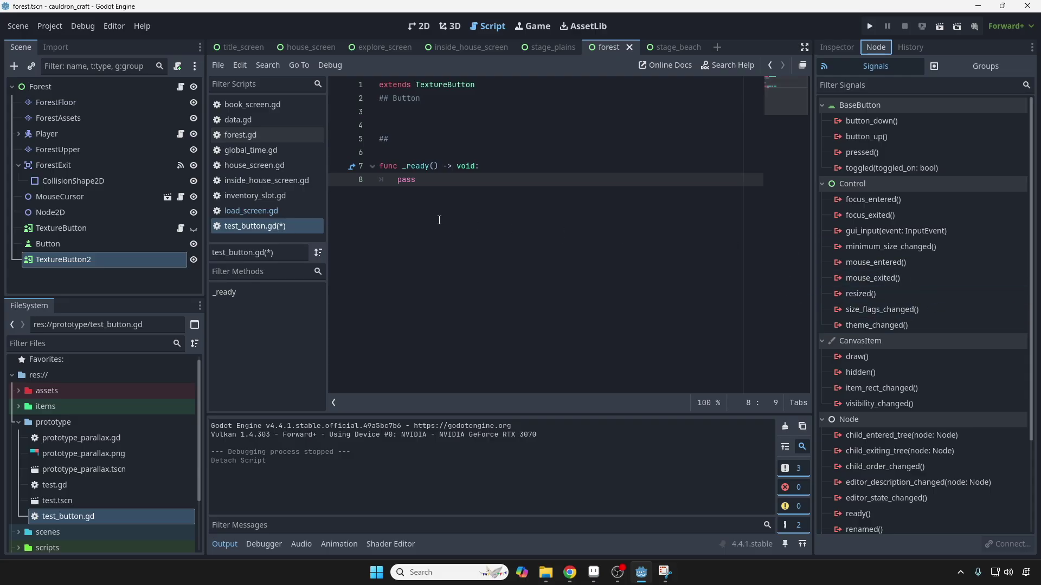
{"action": "double_click", "coordinate": [406, 181]}
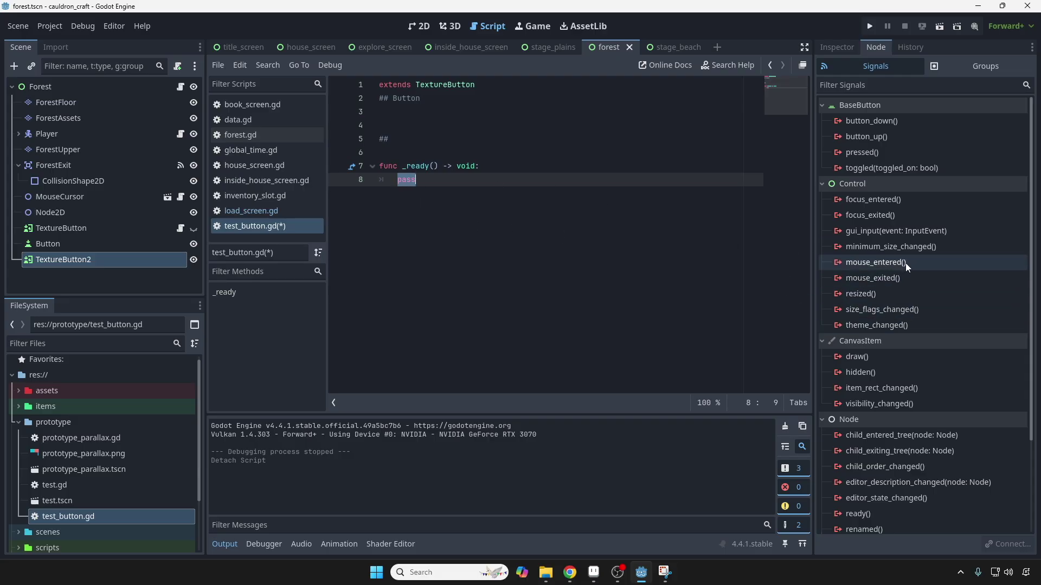
{"action": "type", "text": "mouse_ent"}
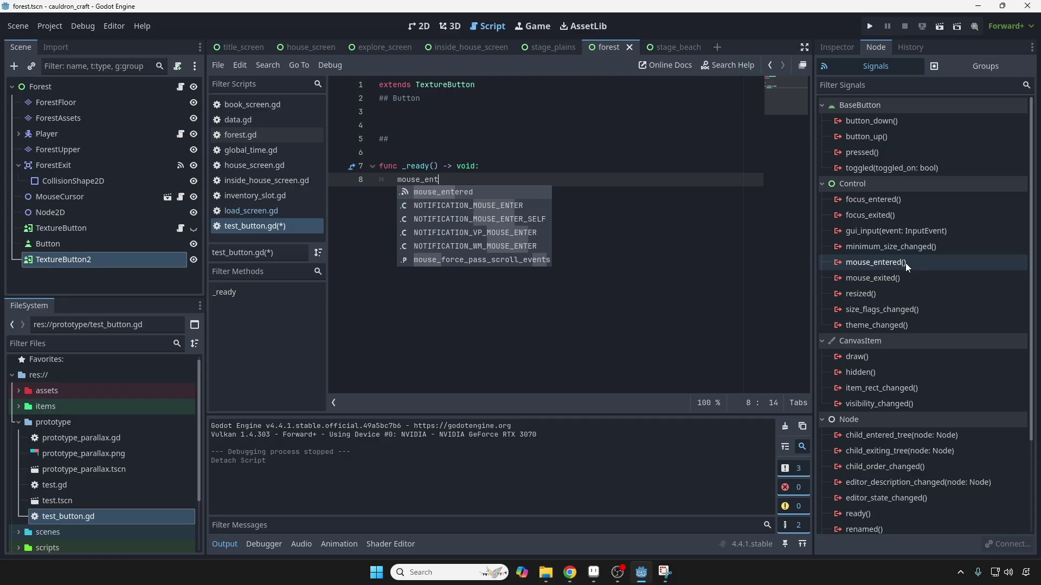
{"action": "key", "text": "Return"}
{"action": "type", "text": ".connect("}
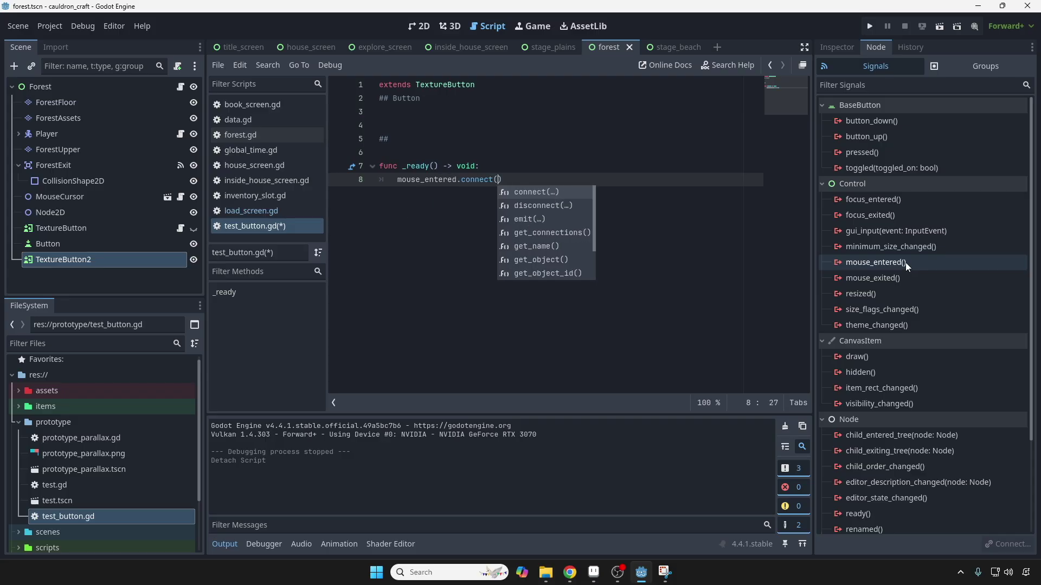
{"action": "key", "text": "Return"}
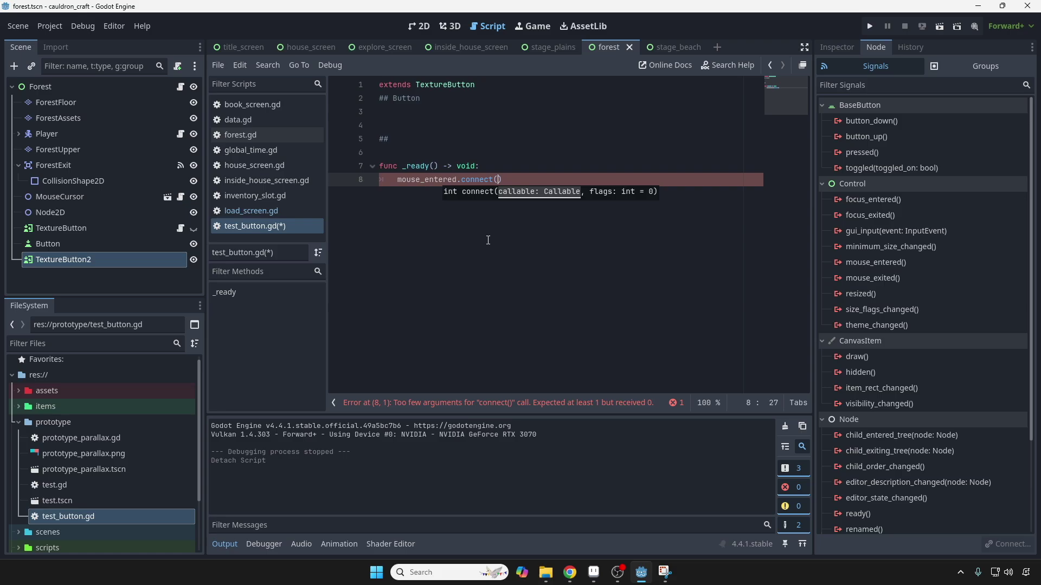
{"action": "key", "text": "Right"}
- Add _on_mouse_entered() and _on_mouse_exited() handler stubs, each containing pass
{"action": "key", "text": "Return"}
{"action": "key", "text": "Return"}
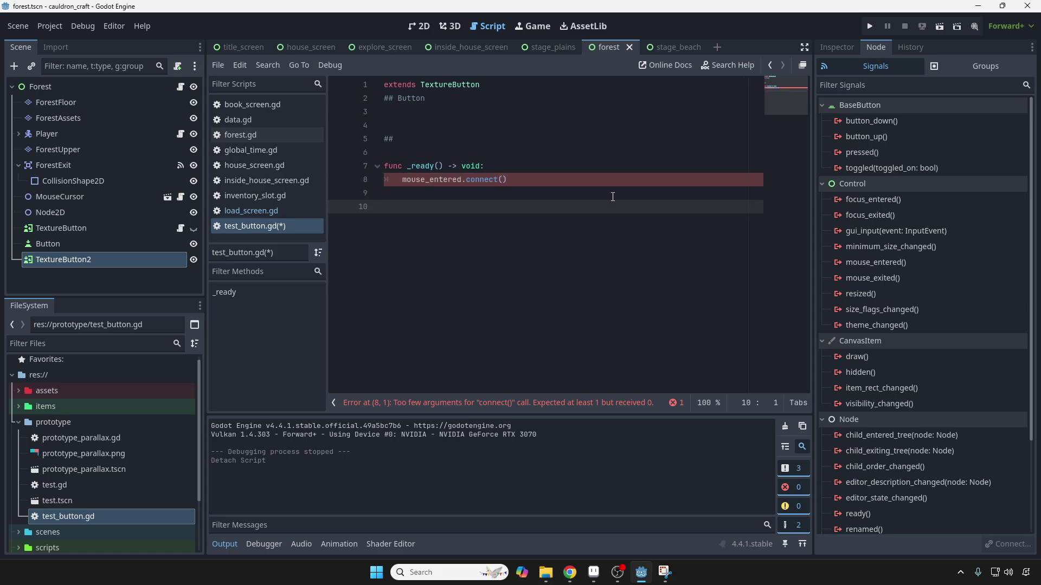
{"action": "key", "text": "Return"}
{"action": "type", "text": "func "}
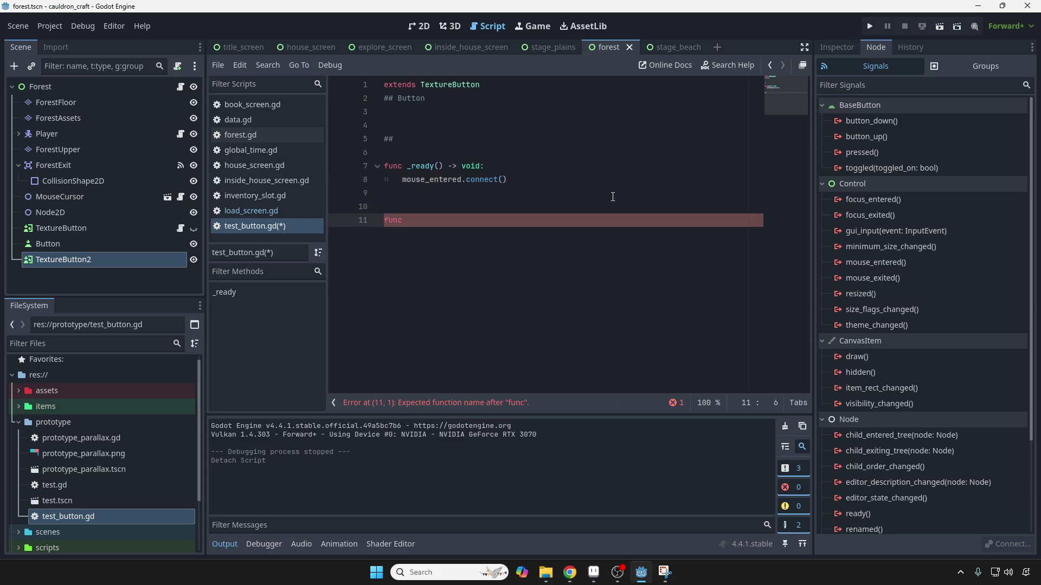
{"action": "type", "text": "_on_mouse_entered"}
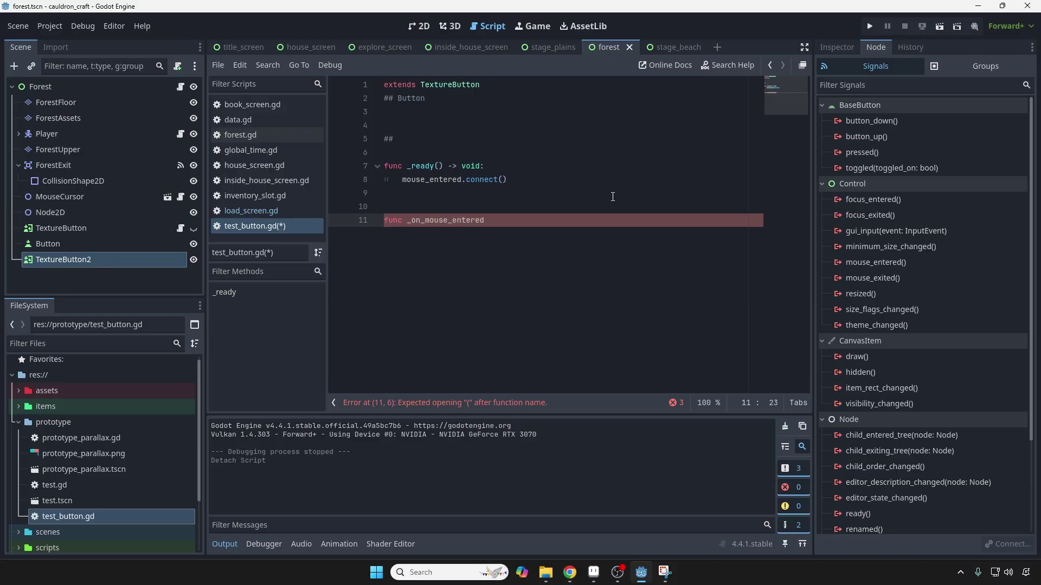
{"action": "type", "text": "() -> voi"}
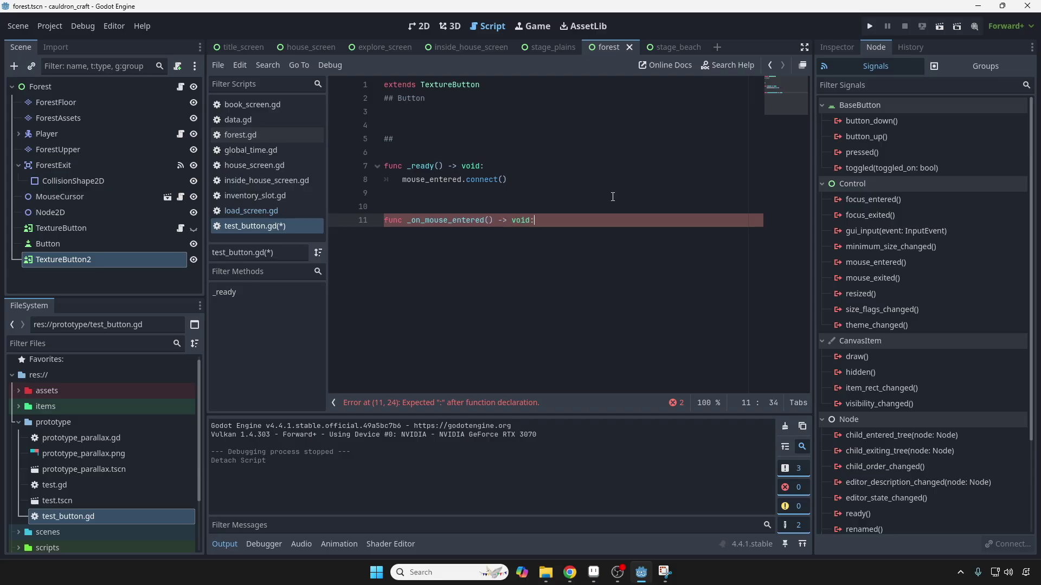
{"action": "type", "text": "d:"}
{"action": "key", "text": "Return"}
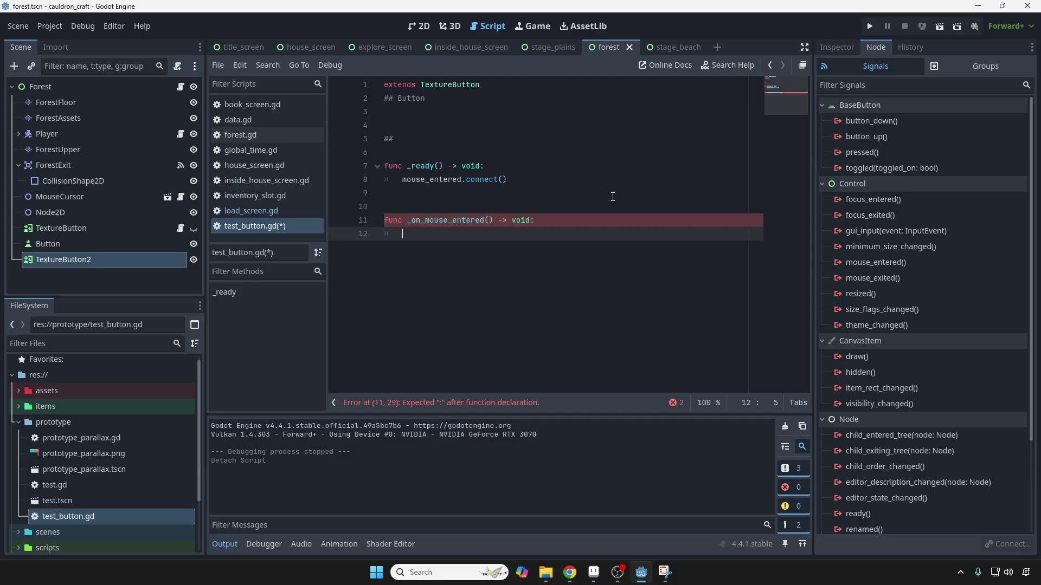
{"action": "type", "text": "pass"}
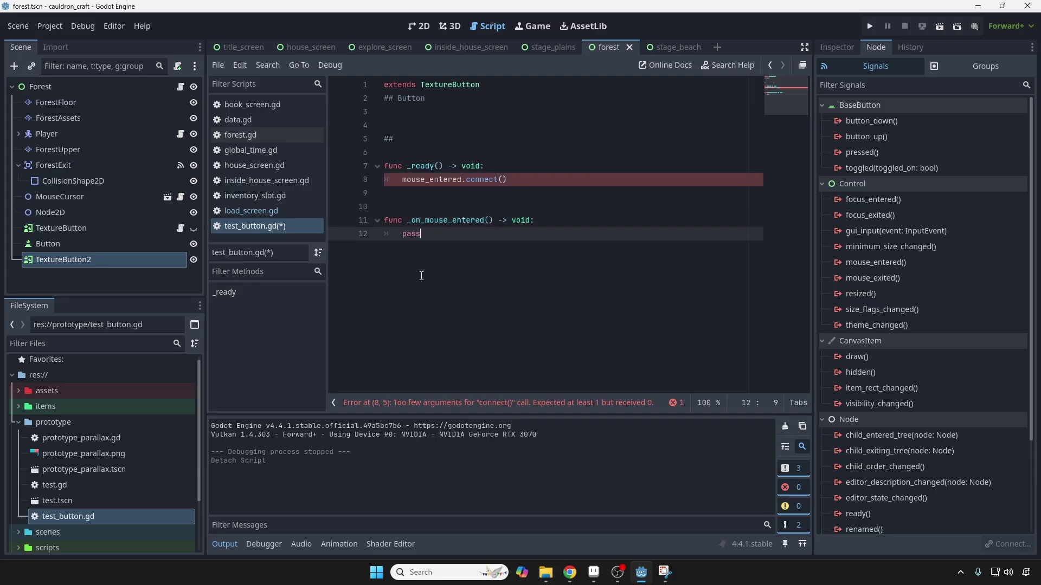
{"action": "key", "text": "Return"}
{"action": "key", "text": "Return"}
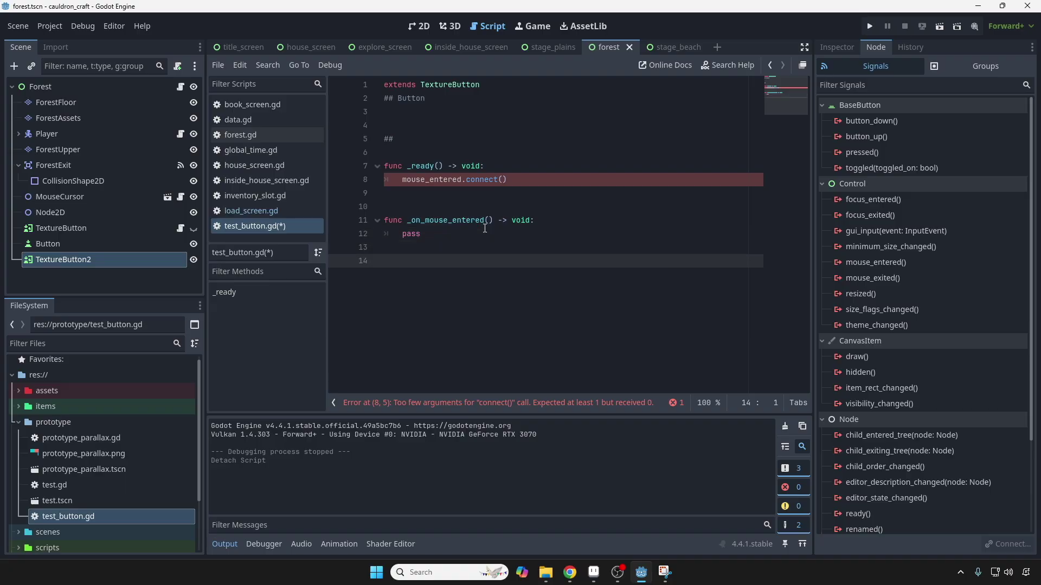
{"action": "type", "text": "func _on_m"}
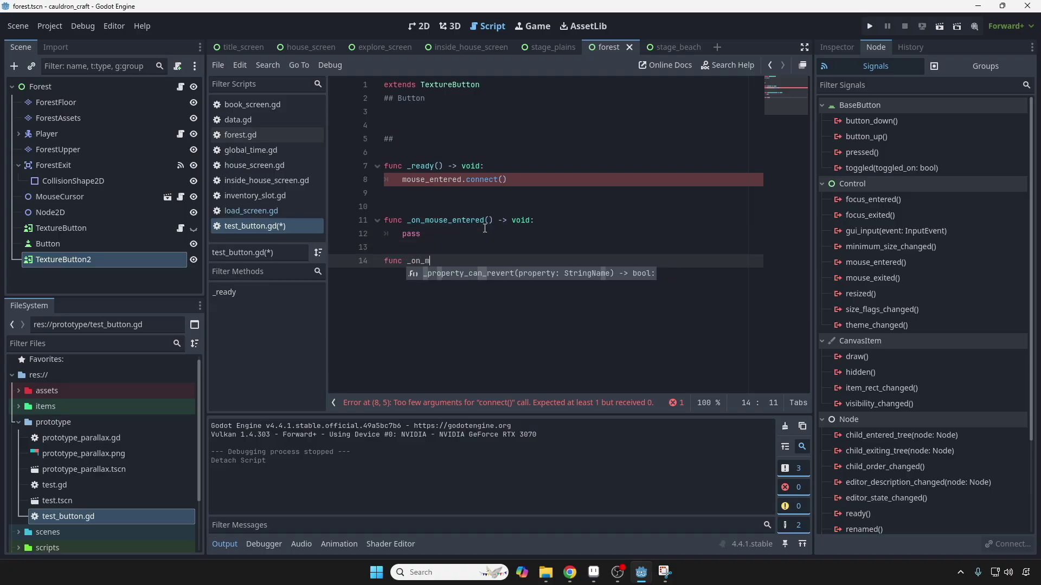
{"action": "type", "text": "ouse_exited()"}
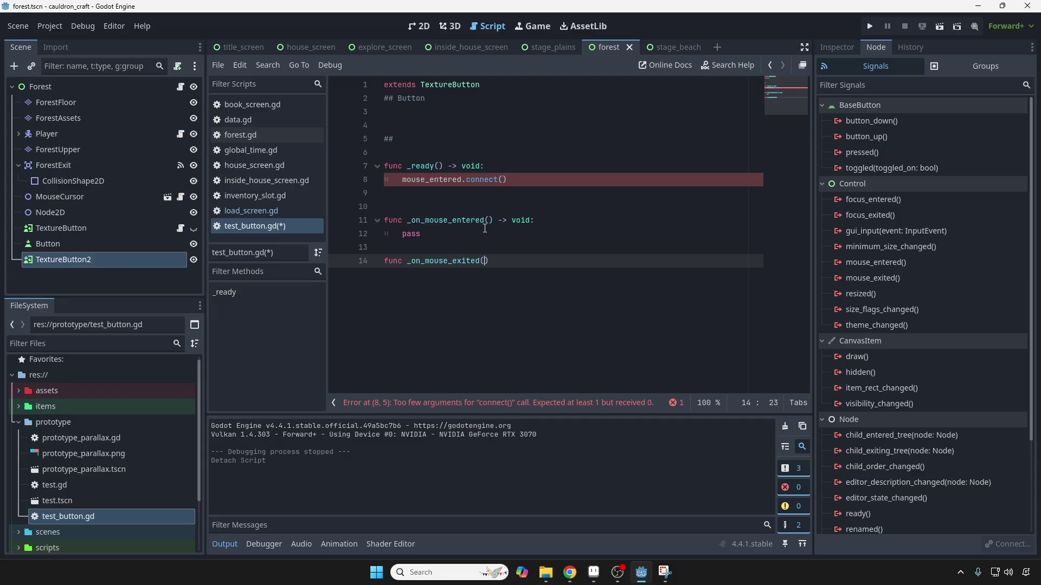
{"action": "type", "text": " -"}
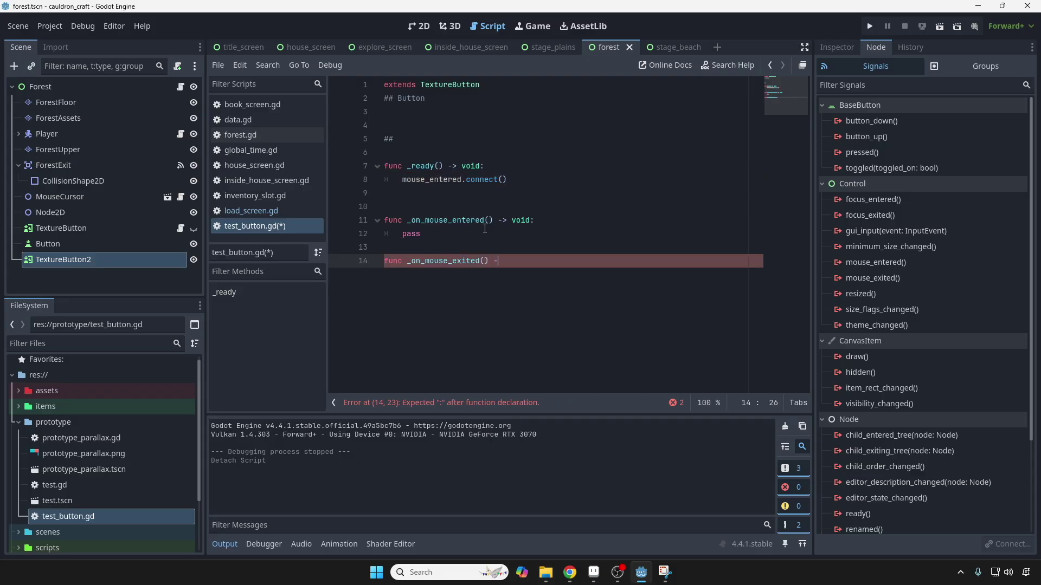
{"action": "type", "text": "> void:"}
{"action": "key", "text": "Return"}
{"action": "type", "text": "pass"}
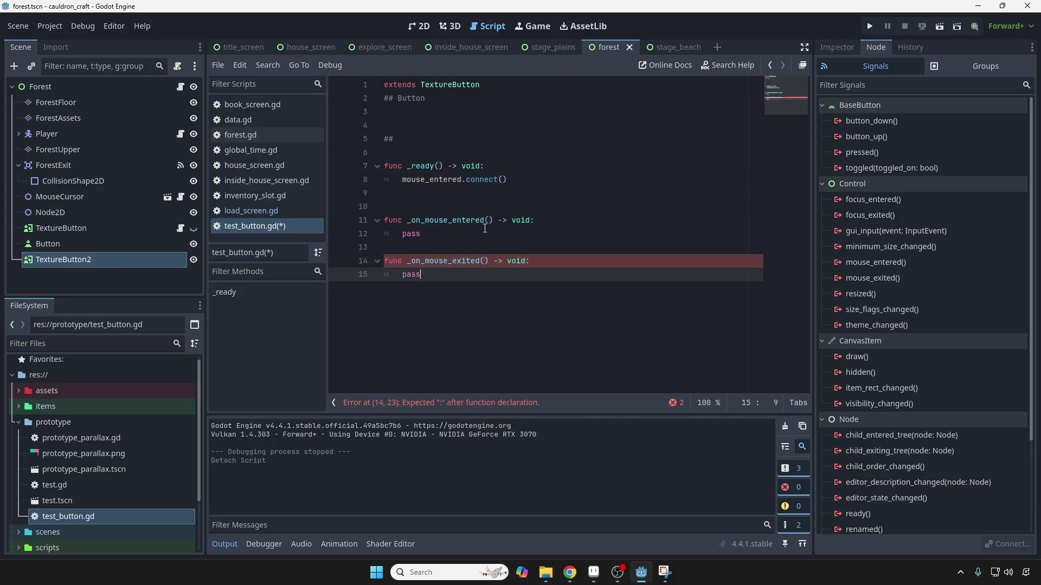
- Complete line 8 as mouse_entered.connect(_on_mouse_entered)
{"action": "double_click", "coordinate": [443, 220]}
{"action": "key", "text": "ctrl+c"}
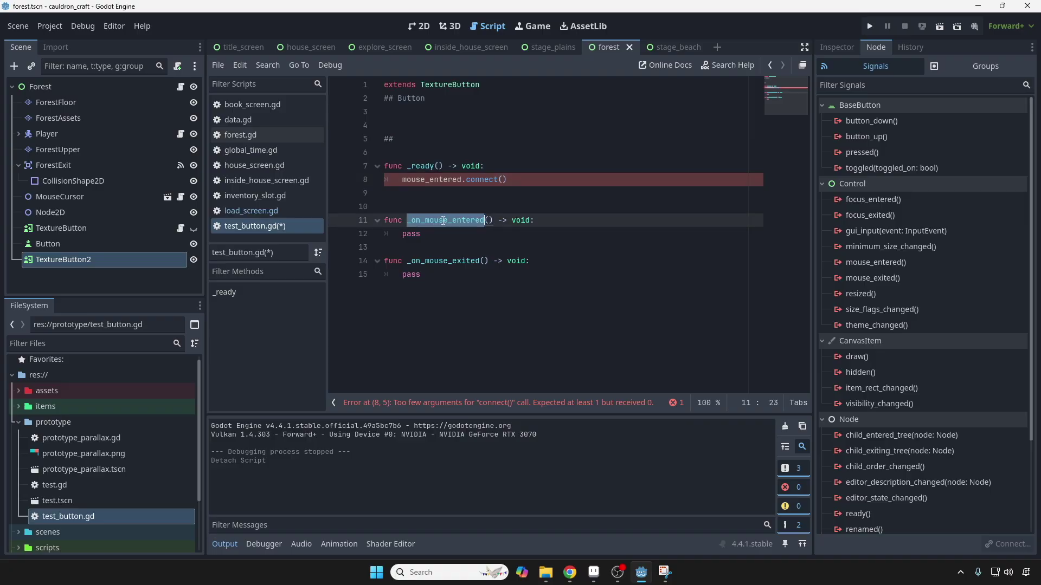
{"action": "left_click", "coordinate": [501, 180]}
{"action": "key", "text": "ctrl+v"}
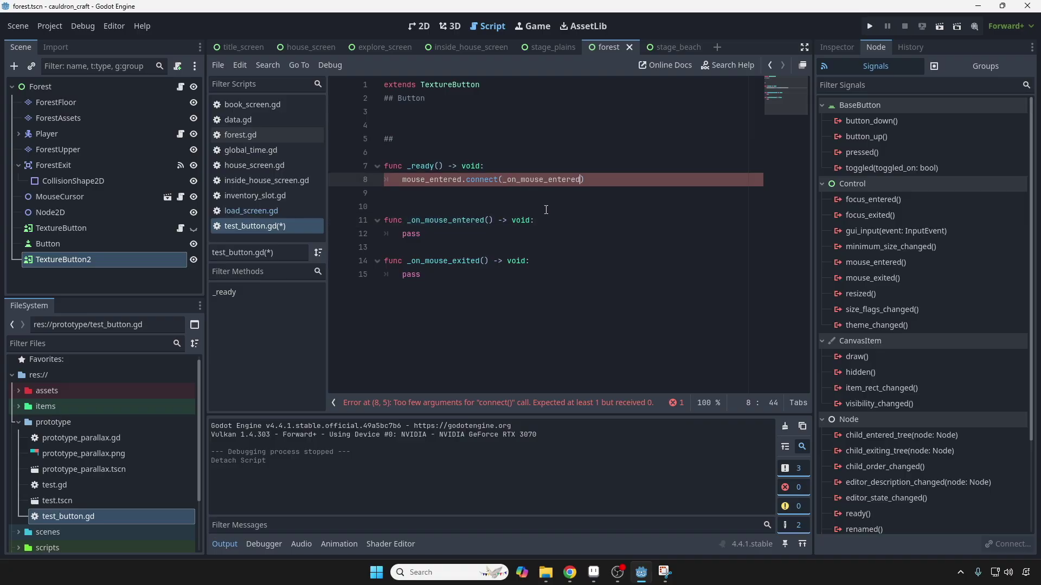
{"action": "left_click", "coordinate": [597, 183]}
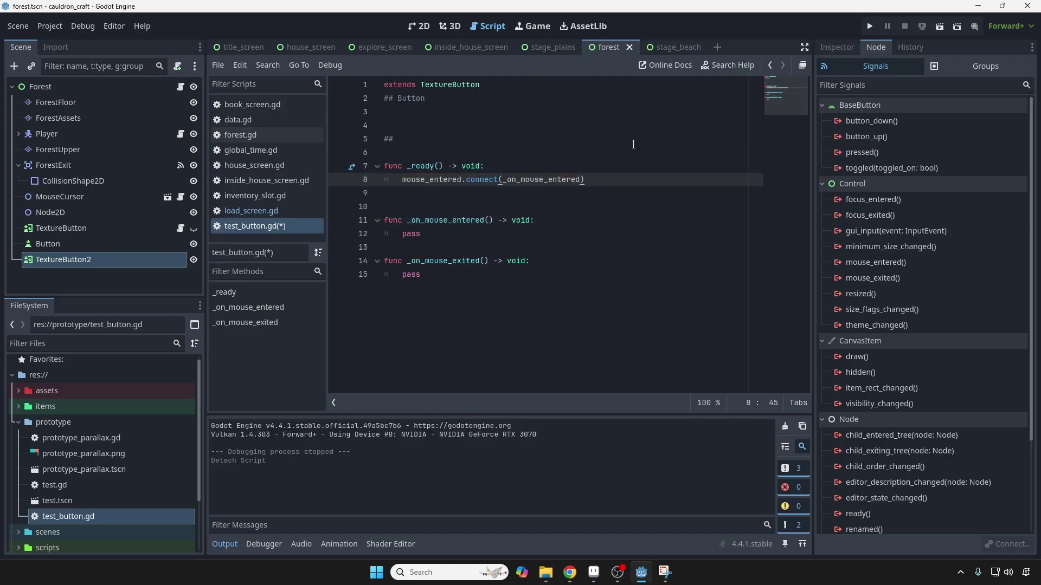
{"action": "key", "text": "Return"}
- Add mouse_exited.connect(_on_mouse_exited) on the next line of _ready
{"action": "type", "text": "mouse"}
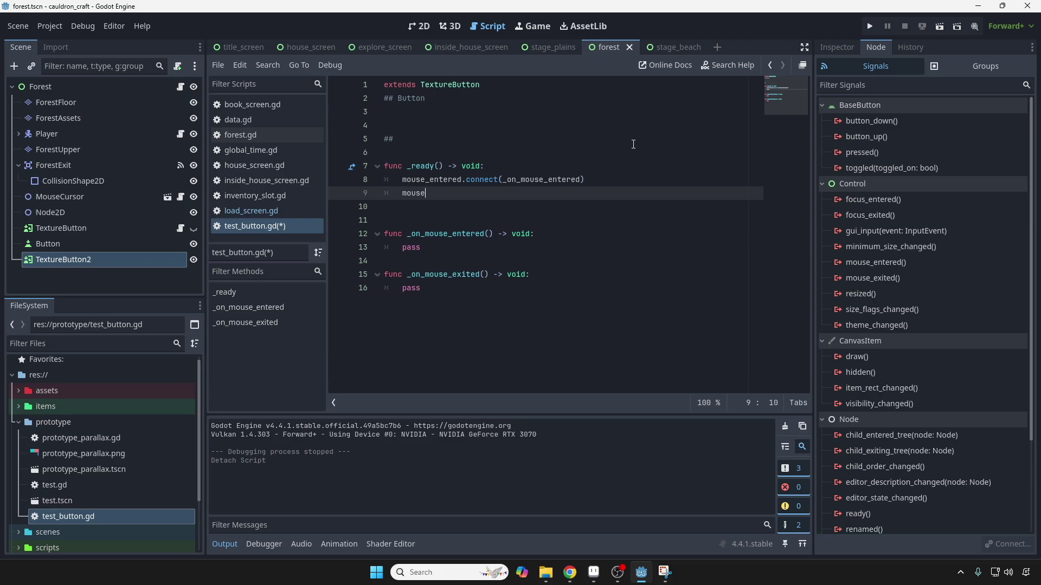
{"action": "type", "text": "_exited"}
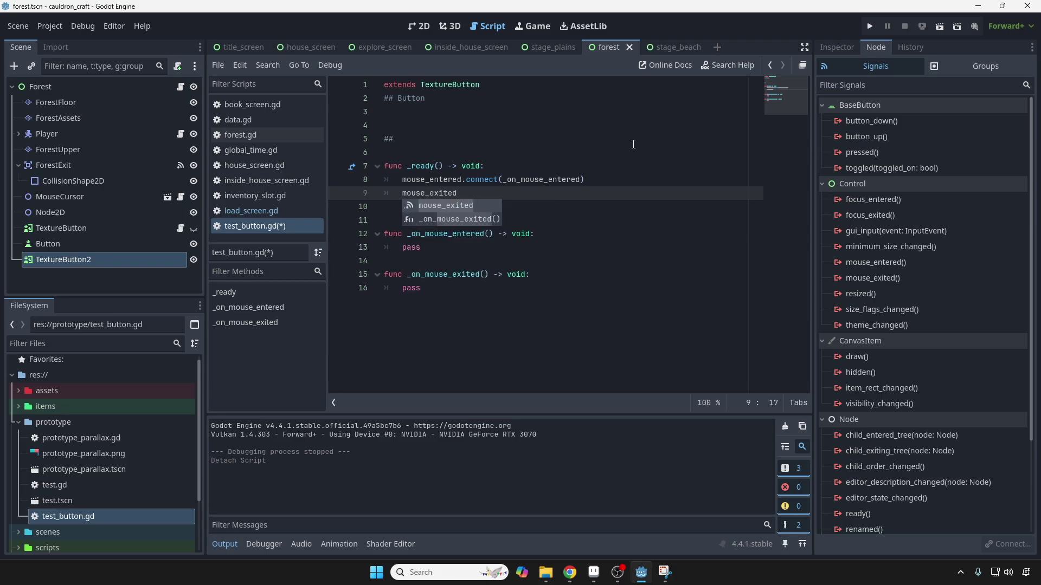
{"action": "type", "text": ".connect("}
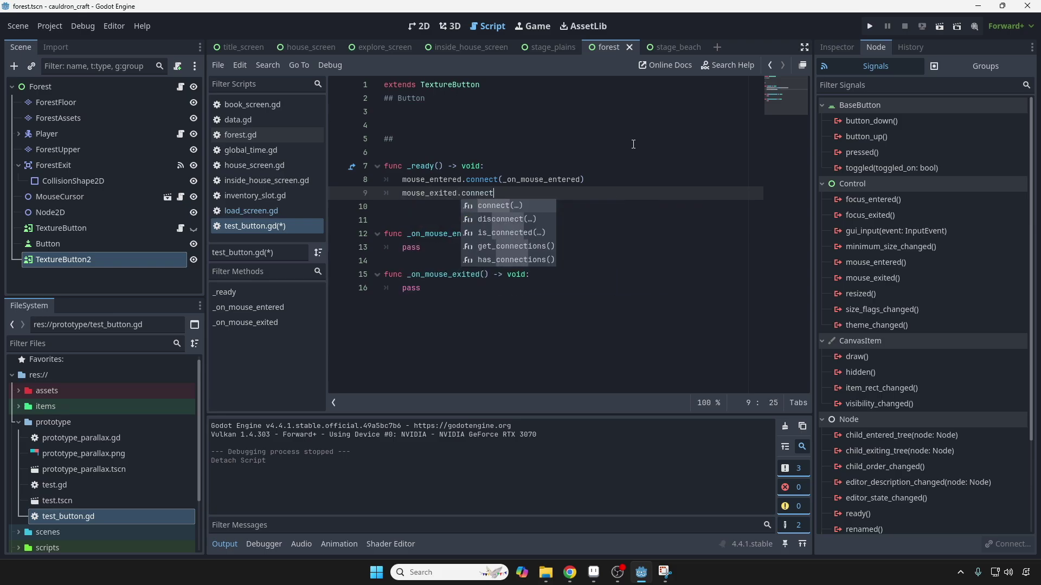
{"action": "double_click", "coordinate": [448, 274]}
{"action": "key", "text": "ctrl+c"}
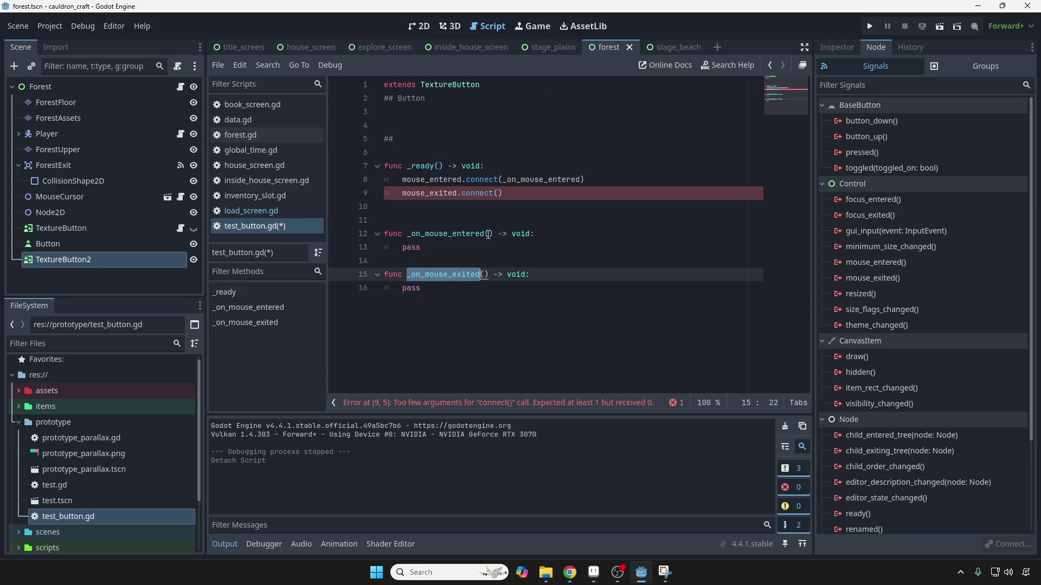
{"action": "left_click", "coordinate": [499, 192]}
{"action": "key", "text": "ctrl+v"}
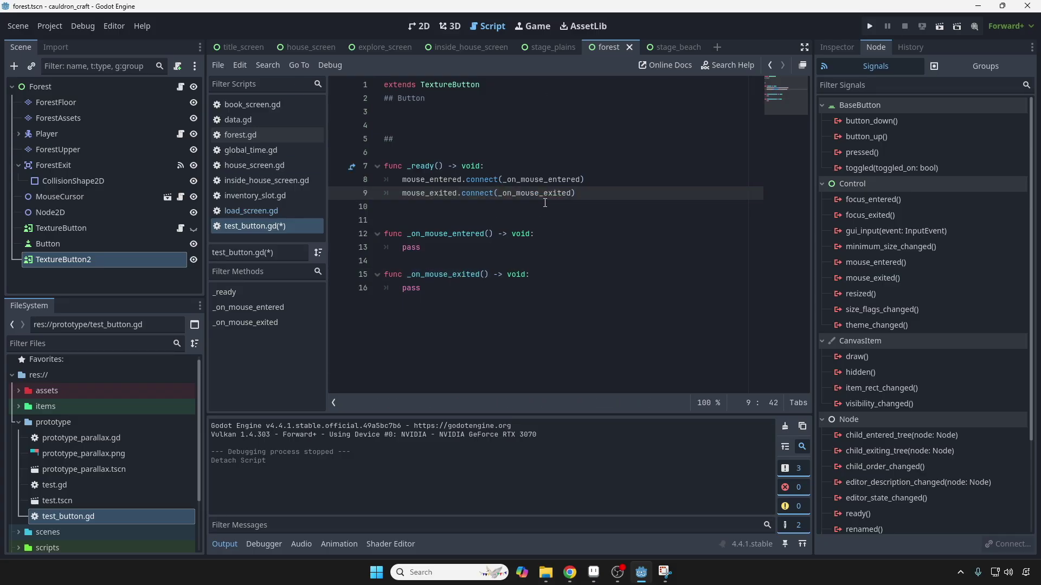
{"action": "left_click", "coordinate": [551, 207]}
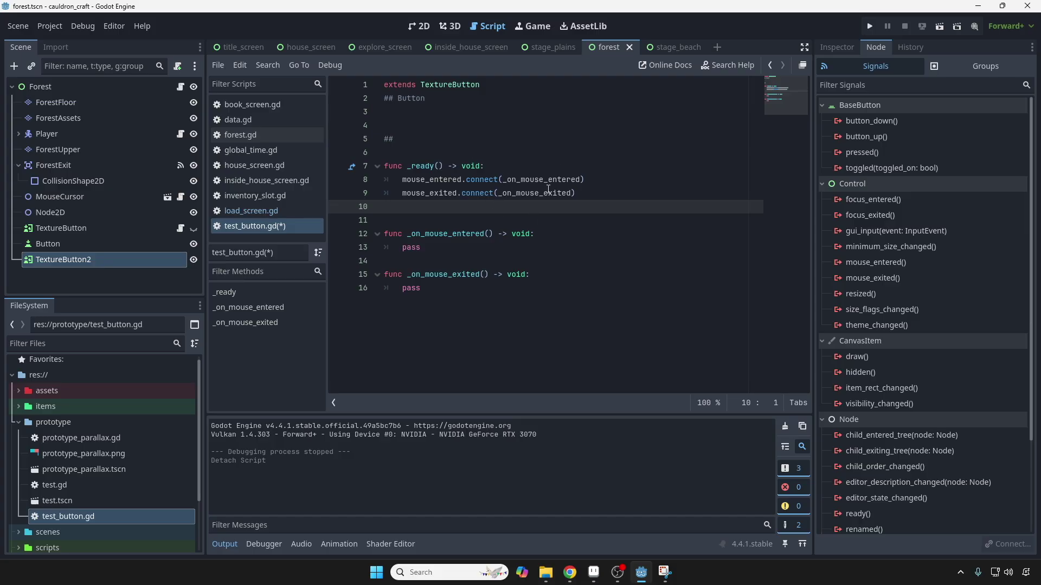
{"action": "left_click", "coordinate": [677, 271]}
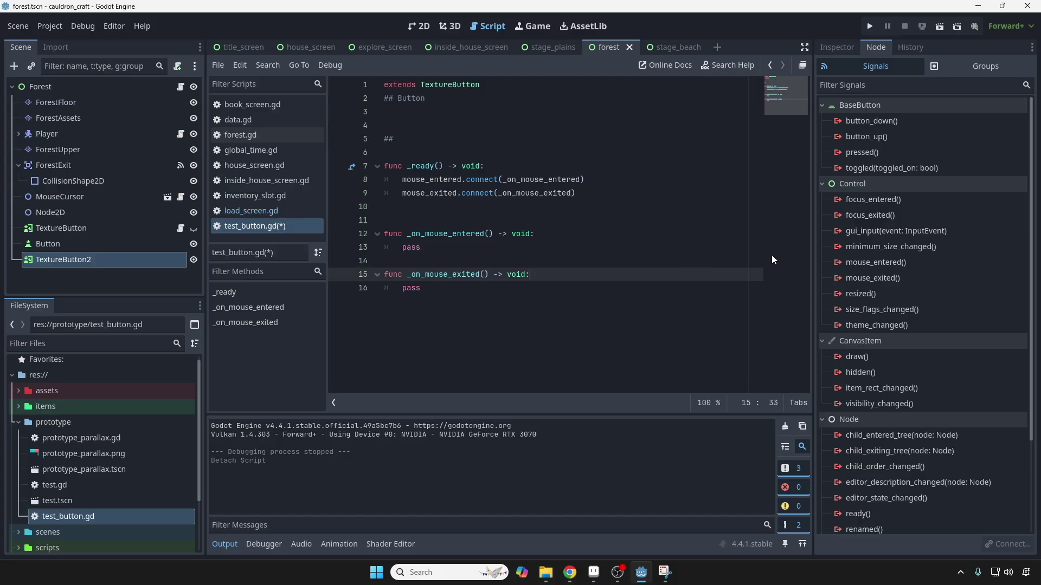
{"action": "left_click_drag", "start_coordinate": [412, 183], "coordinate": [458, 180]}
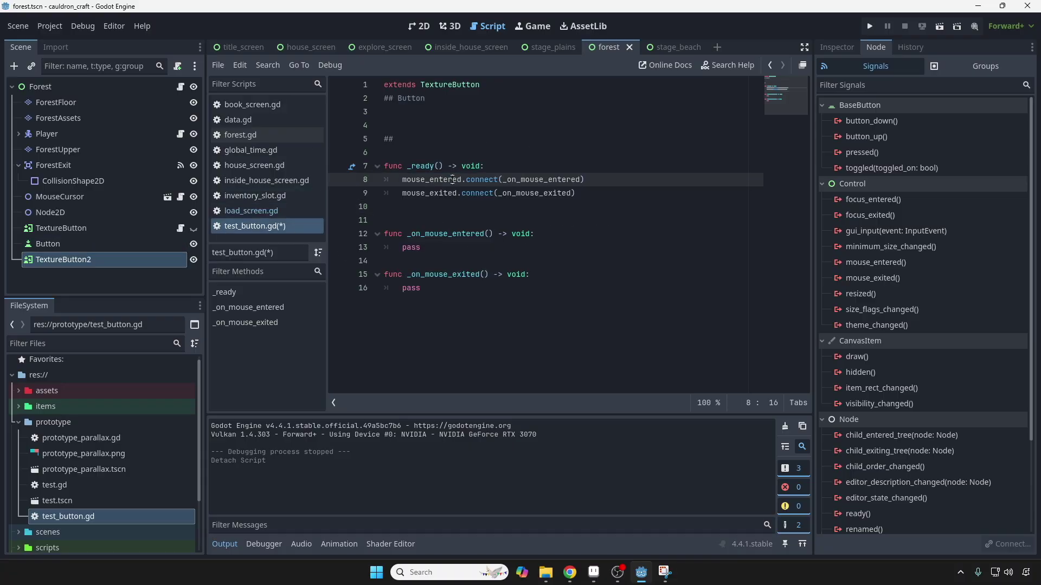
- Replace pass in _on_mouse_entered with create_tween().tween_property(self, "scale", ..
{"action": "left_click", "coordinate": [456, 214]}
{"action": "left_click", "coordinate": [401, 179]}
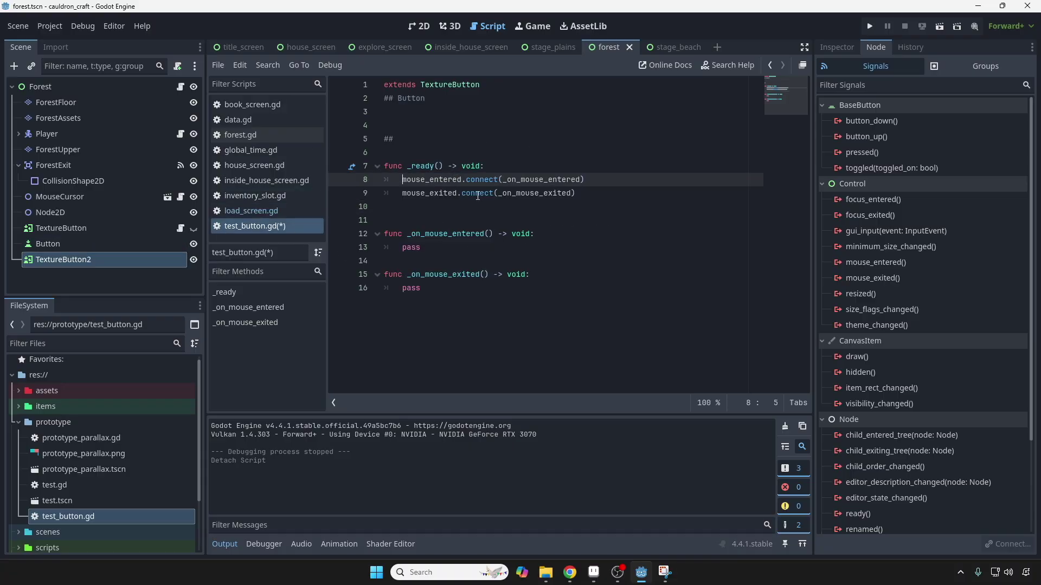
{"action": "double_click", "coordinate": [420, 249]}
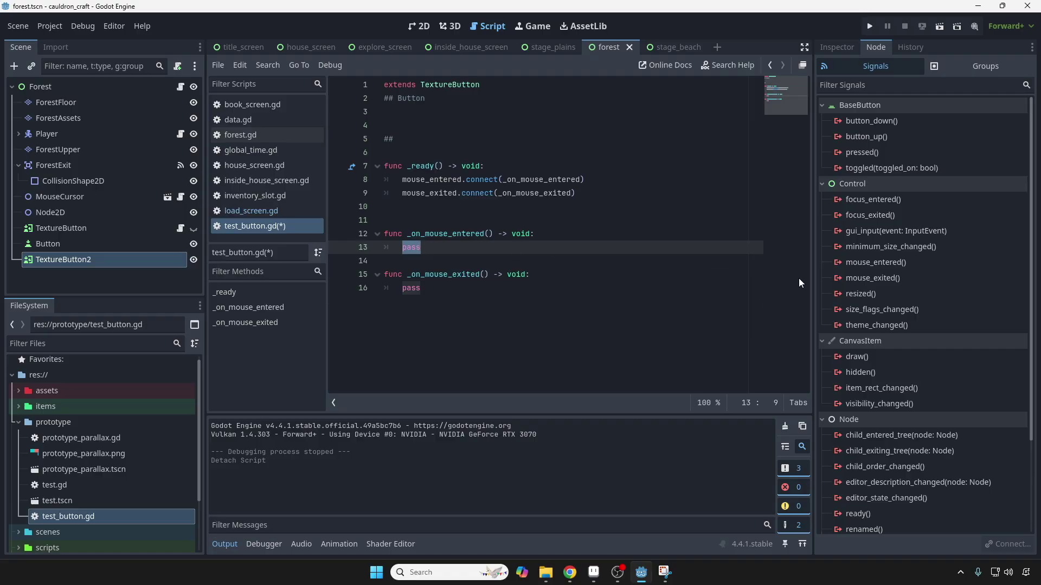
{"action": "left_click", "coordinate": [433, 247]}
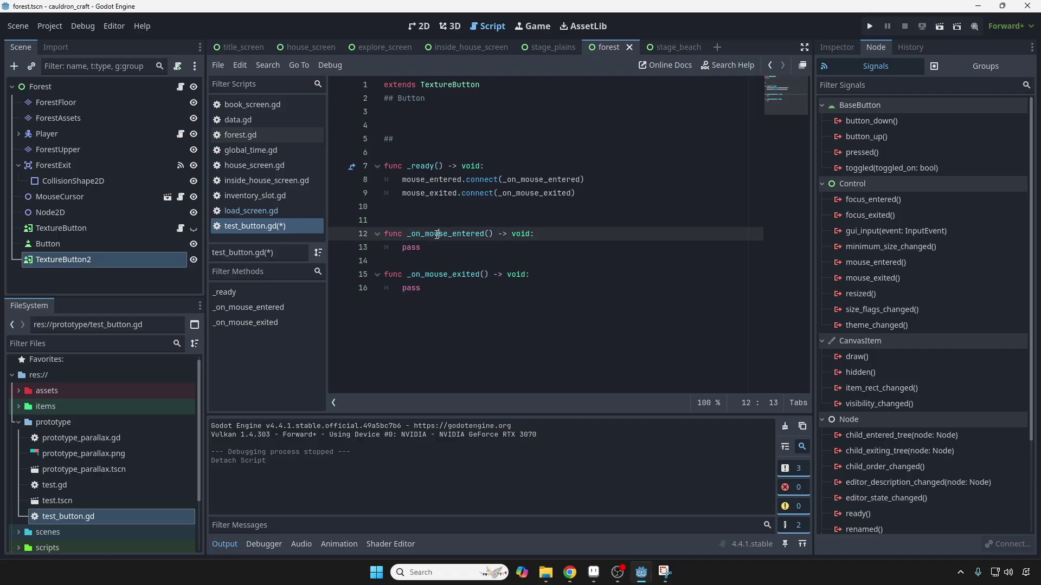
{"action": "double_click", "coordinate": [412, 251]}
{"action": "type", "text": "create"}
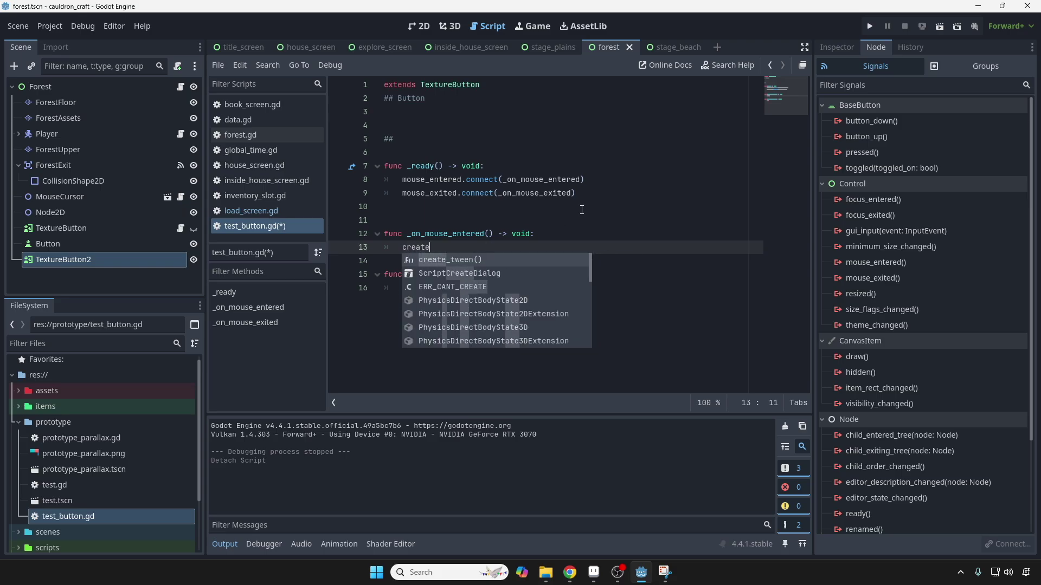
{"action": "key", "text": "Return"}
{"action": "type", "text": "."}
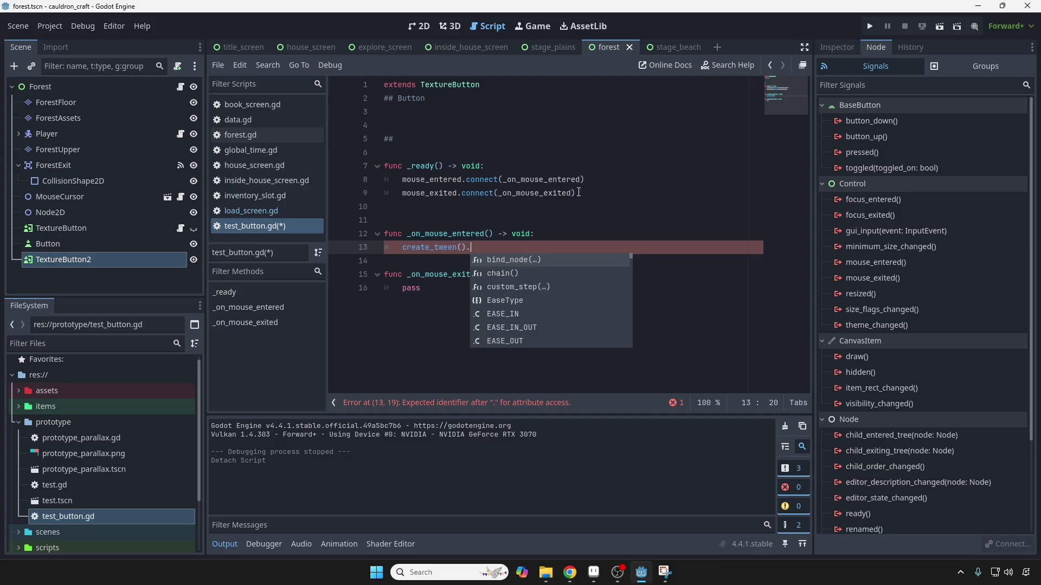
{"action": "type", "text": "tween"}
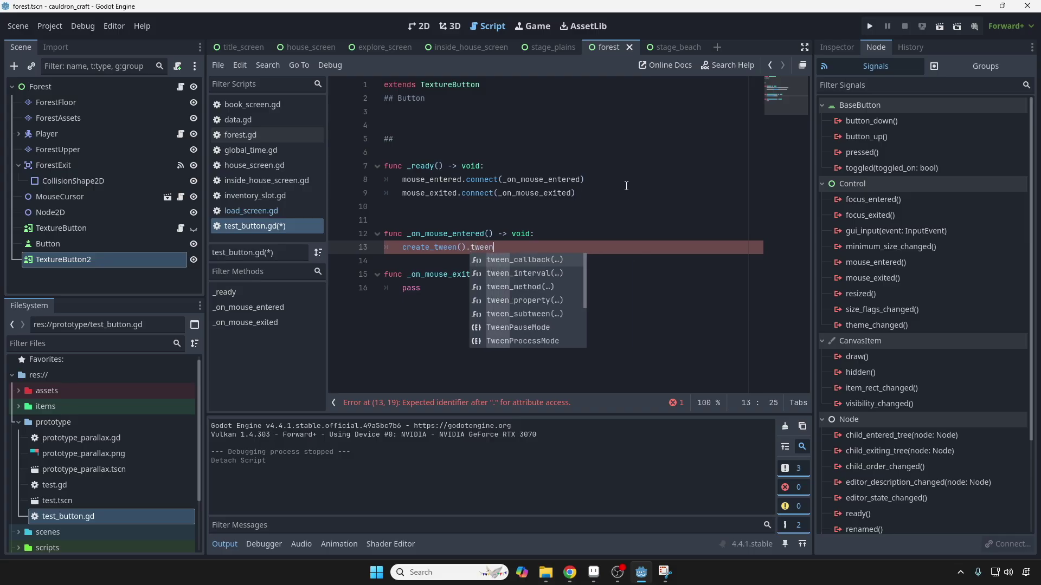
{"action": "type", "text": "_p"}
{"action": "key", "text": "Return"}
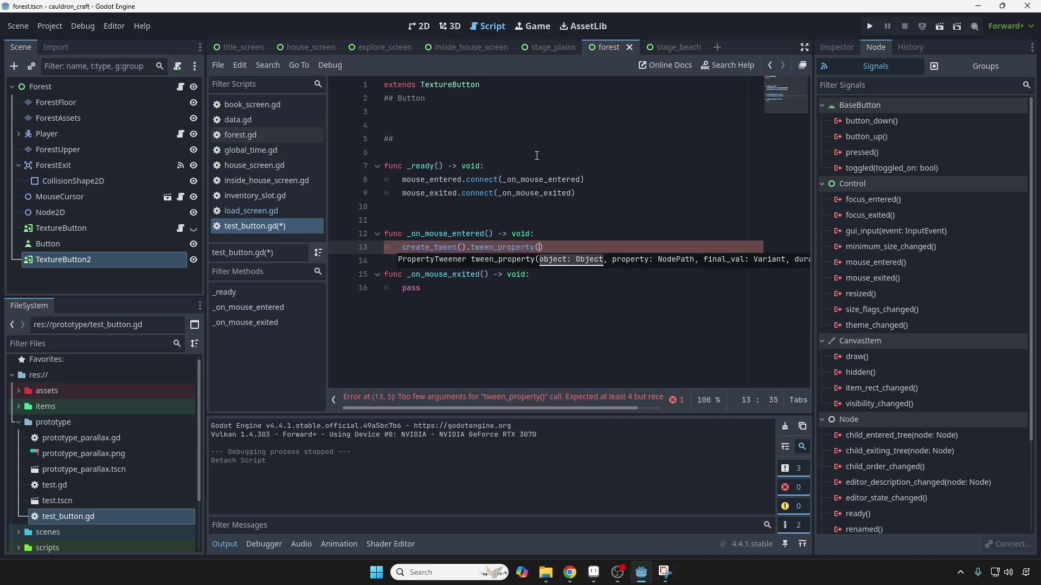
{"action": "type", "text": "self, \"scale\""}
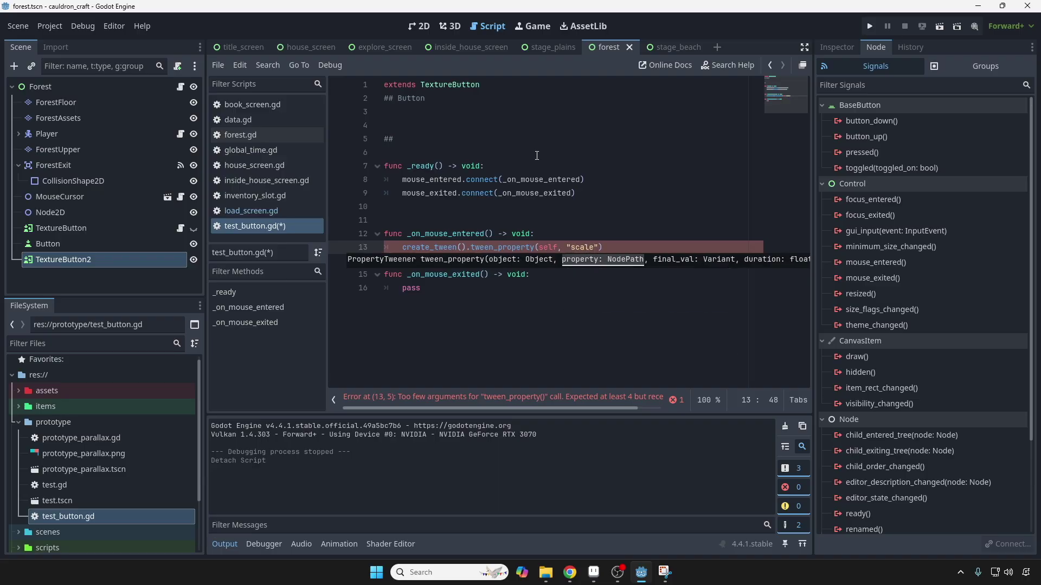
{"action": "type", "text": ","}
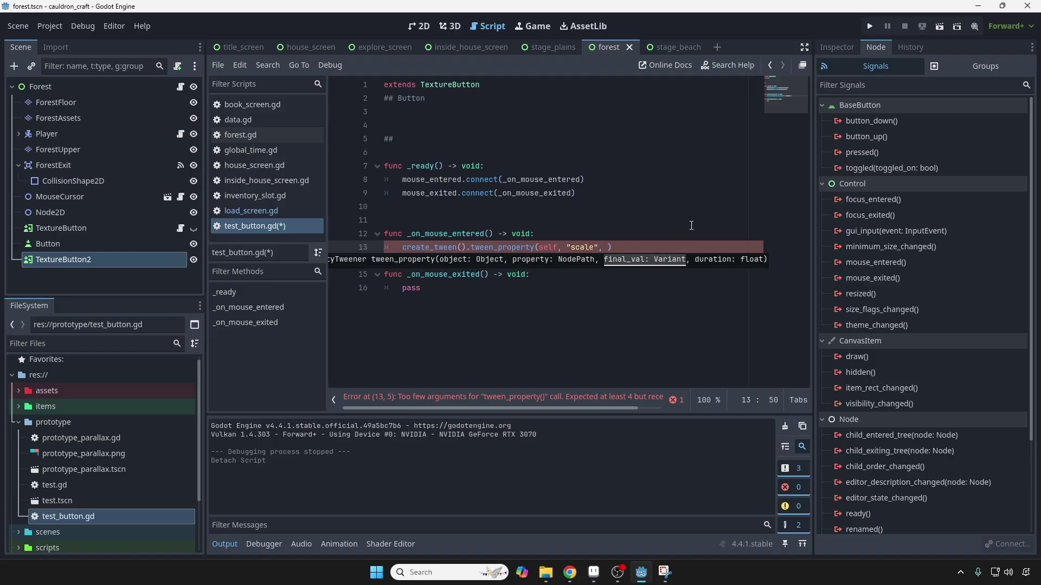
- Check TextureButton2's Layout > Transform scale property in the Inspector
{"action": "left_click", "coordinate": [838, 48]}
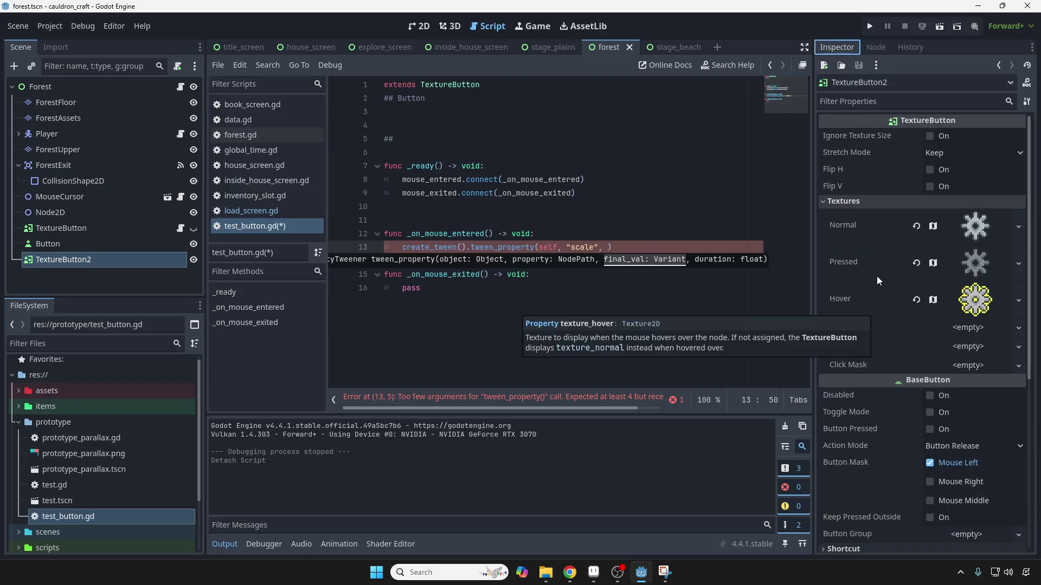
{"action": "scroll", "coordinate": [861, 255], "scroll_direction": "down", "scroll_amount": 3}
{"action": "scroll", "coordinate": [860, 412], "scroll_direction": "down", "scroll_amount": 2}
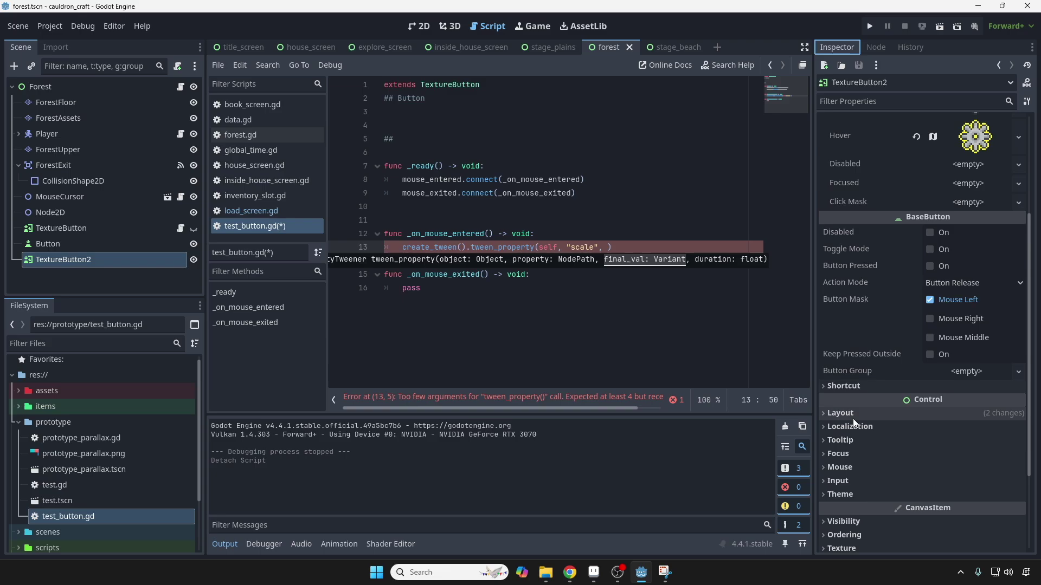
{"action": "left_click", "coordinate": [851, 417]}
{"action": "scroll", "coordinate": [853, 414], "scroll_direction": "down", "scroll_amount": 3}
{"action": "left_click", "coordinate": [866, 434]}
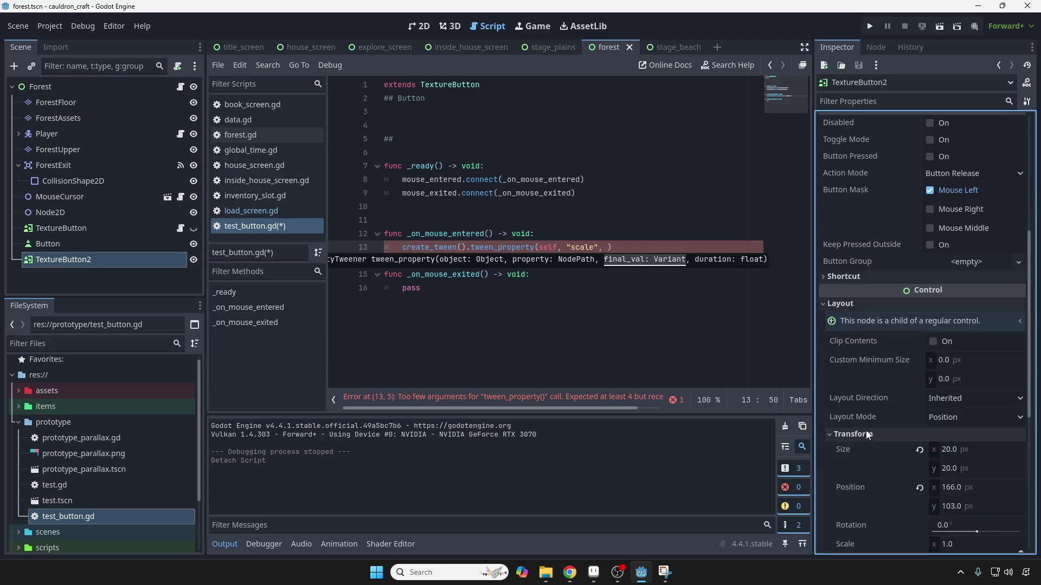
{"action": "scroll", "coordinate": [866, 480], "scroll_direction": "down", "scroll_amount": 4}
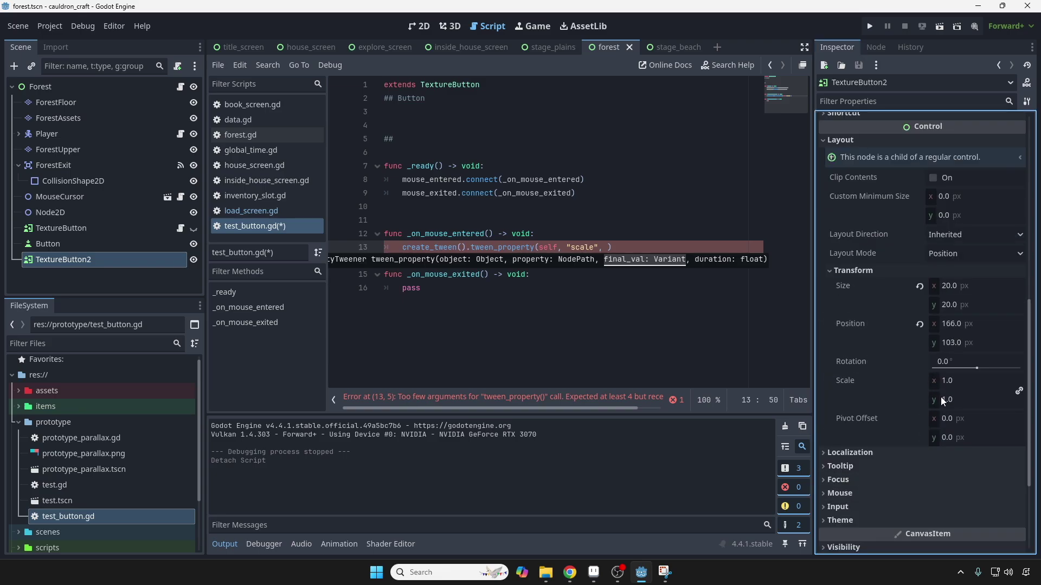
- Finish the tween call with target Vector2(1.1,1.1) and duration 0.1
{"action": "left_click", "coordinate": [612, 248]}
{"action": "type", "text": "Vector2"}
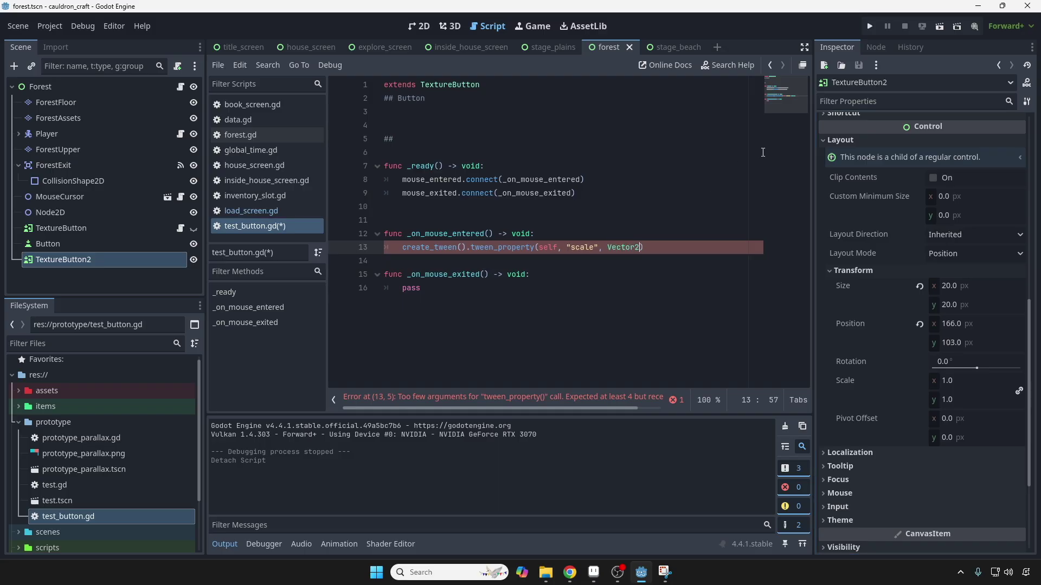
{"action": "type", "text": "(1.1"}
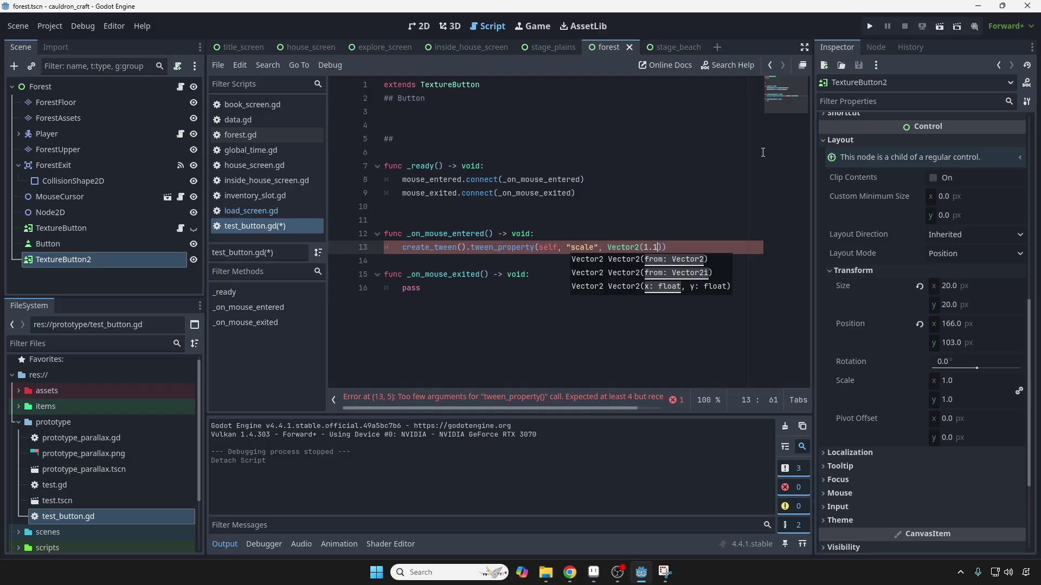
{"action": "type", "text": ",1.1)"}
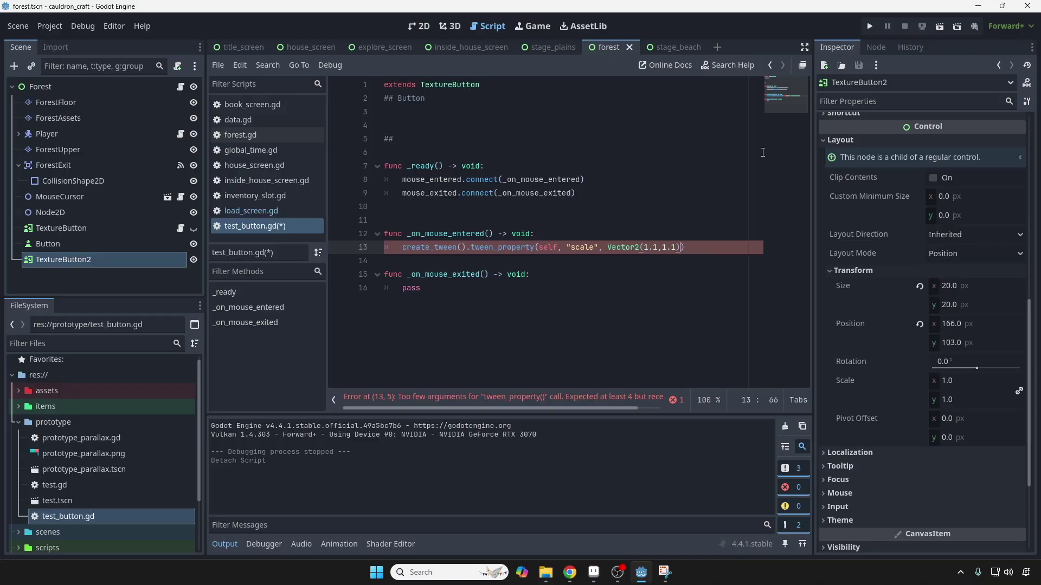
{"action": "type", "text": ", "}
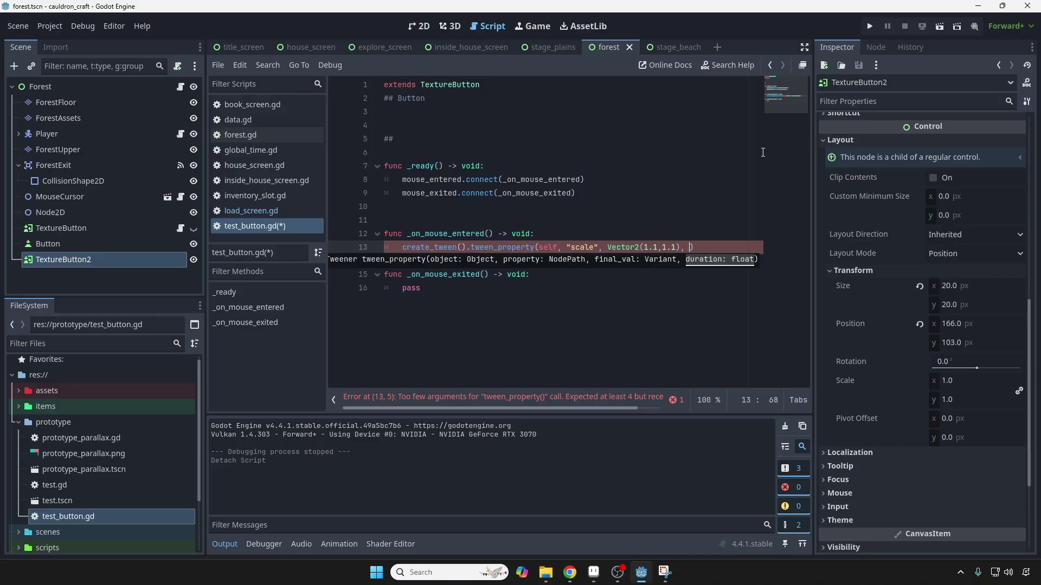
{"action": "type", "text": "0.1"}
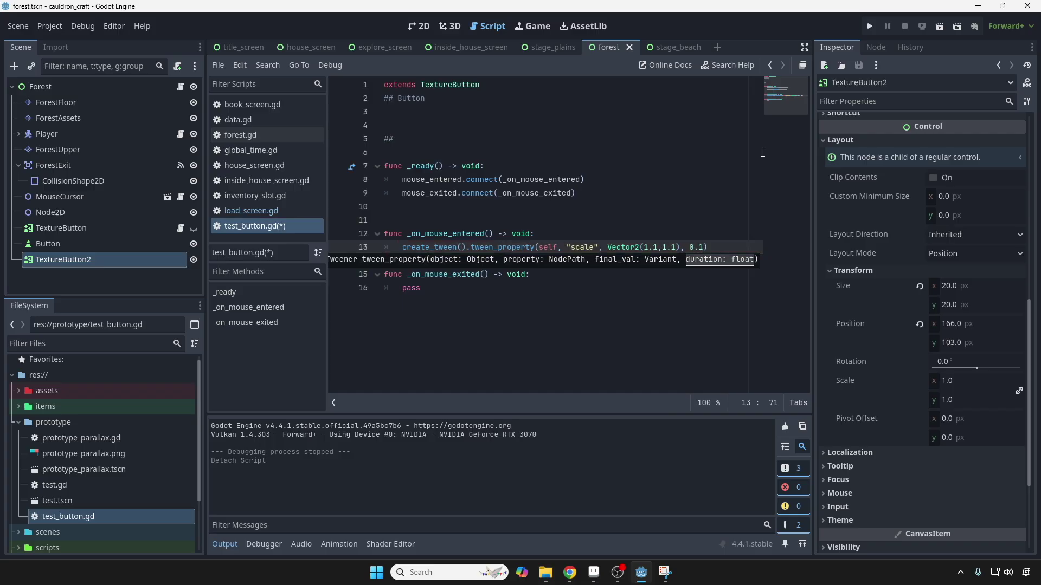
{"action": "left_click", "coordinate": [480, 207]}
{"action": "left_click", "coordinate": [458, 248]}
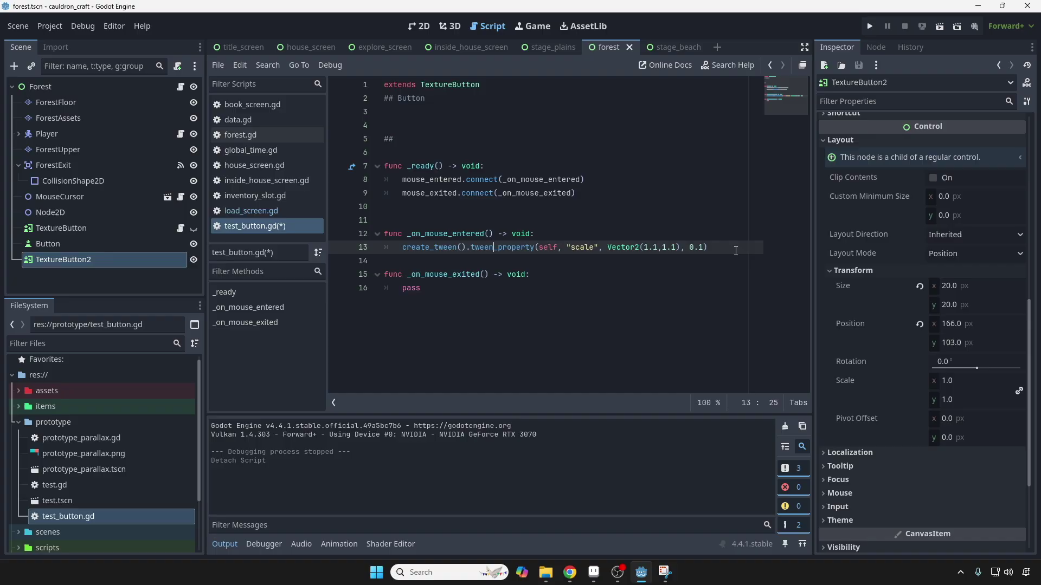
- Copy the tween call into _on_mouse_exited, replacing pass, with scale changed to Vector2(1,1)
{"action": "left_click_drag", "start_coordinate": [708, 247], "coordinate": [402, 247]}
{"action": "key", "text": "ctrl+c"}
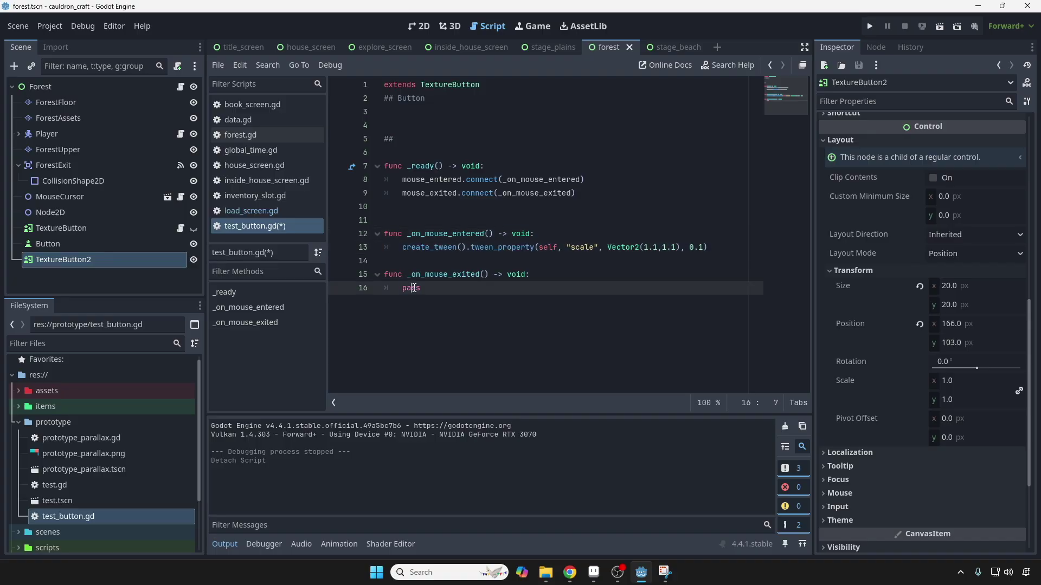
{"action": "double_click", "coordinate": [412, 288]}
{"action": "key", "text": "ctrl+v"}
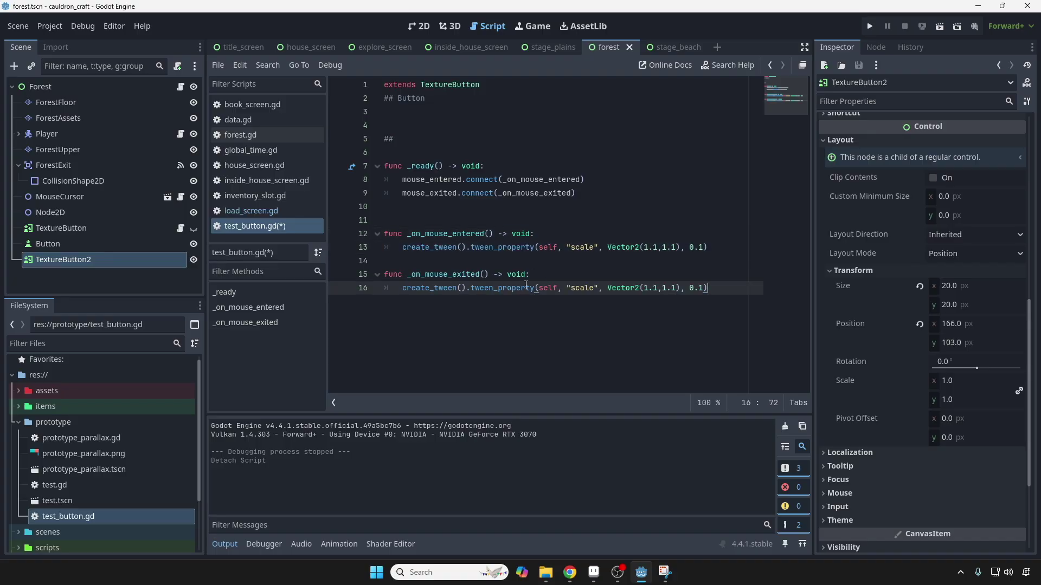
{"action": "left_click", "coordinate": [648, 288]}
{"action": "key", "text": "Delete"}
{"action": "key", "text": "Delete"}
{"action": "key", "text": "Right"}
{"action": "key", "text": "Right"}
{"action": "key", "text": "Delete"}
{"action": "key", "text": "Delete"}
- Save test_button.gd and attach it to TextureButton2
{"action": "left_click", "coordinate": [484, 261]}
{"action": "left_click", "coordinate": [472, 220]}
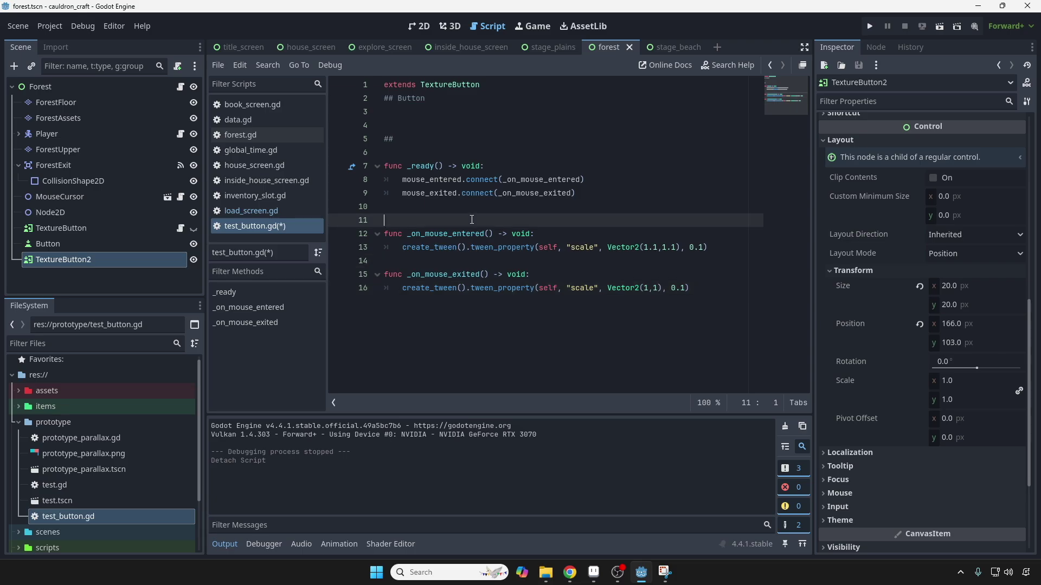
{"action": "key", "text": "Up"}
{"action": "key", "text": "Up"}
{"action": "key", "text": "Up"}
{"action": "key", "text": "Down"}
{"action": "key", "text": "Down"}
{"action": "key", "text": "Down"}
{"action": "left_click", "coordinate": [551, 162]}
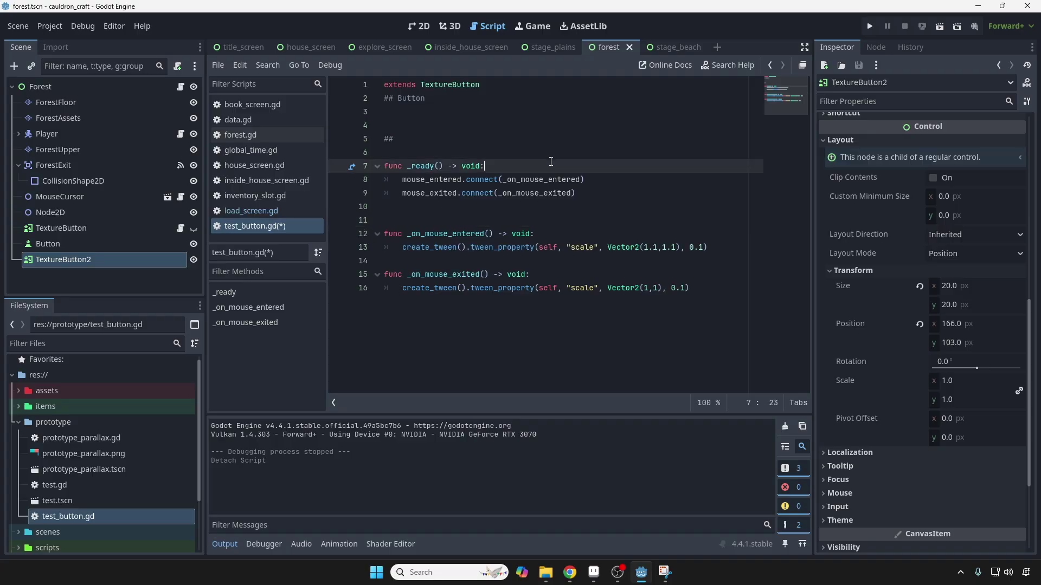
{"action": "key", "text": "ctrl+s"}
{"action": "left_click_drag", "start_coordinate": [262, 227], "coordinate": [158, 262]}
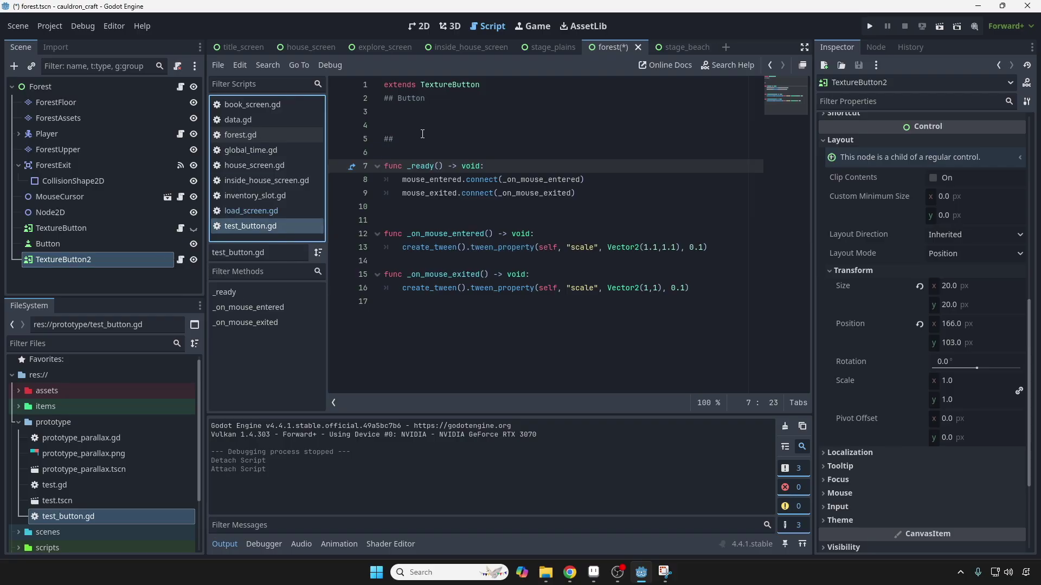
- Run the forest scene from the 2D view, watch the gear scale up on hover, then close the game
{"action": "left_click", "coordinate": [419, 26]}
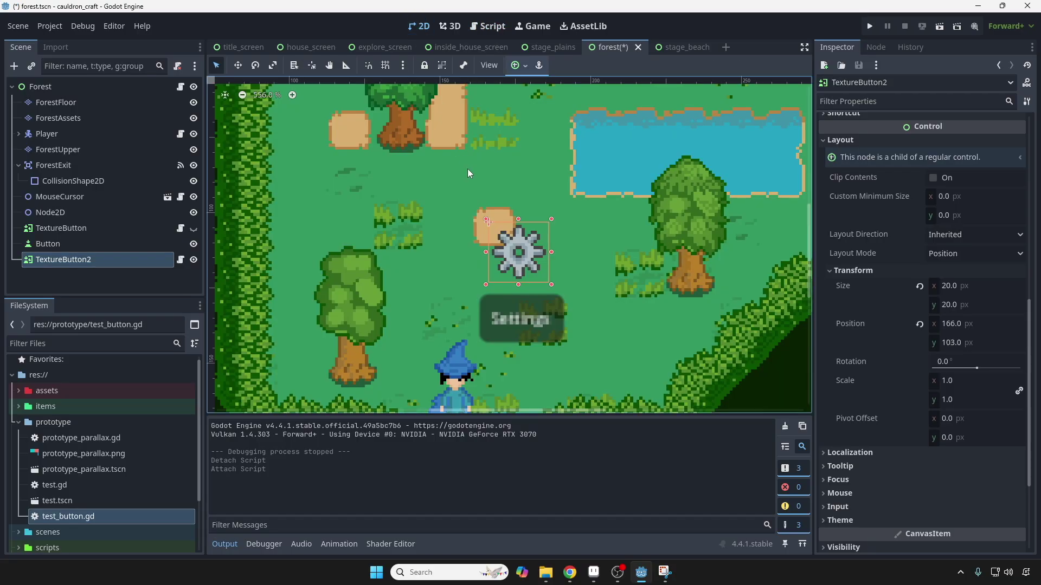
{"action": "left_click", "coordinate": [940, 26]}
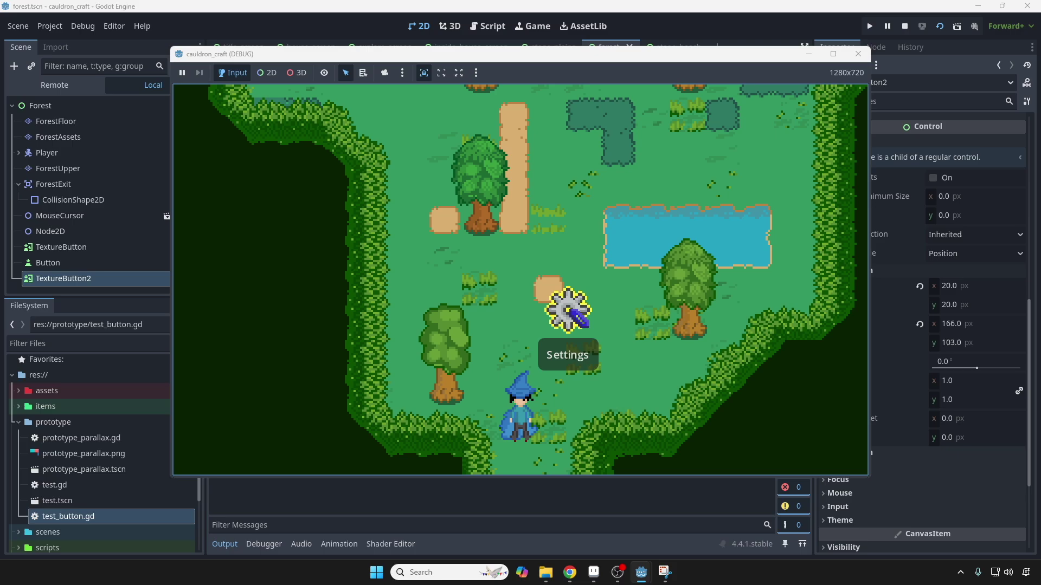
{"action": "left_click", "coordinate": [858, 54]}
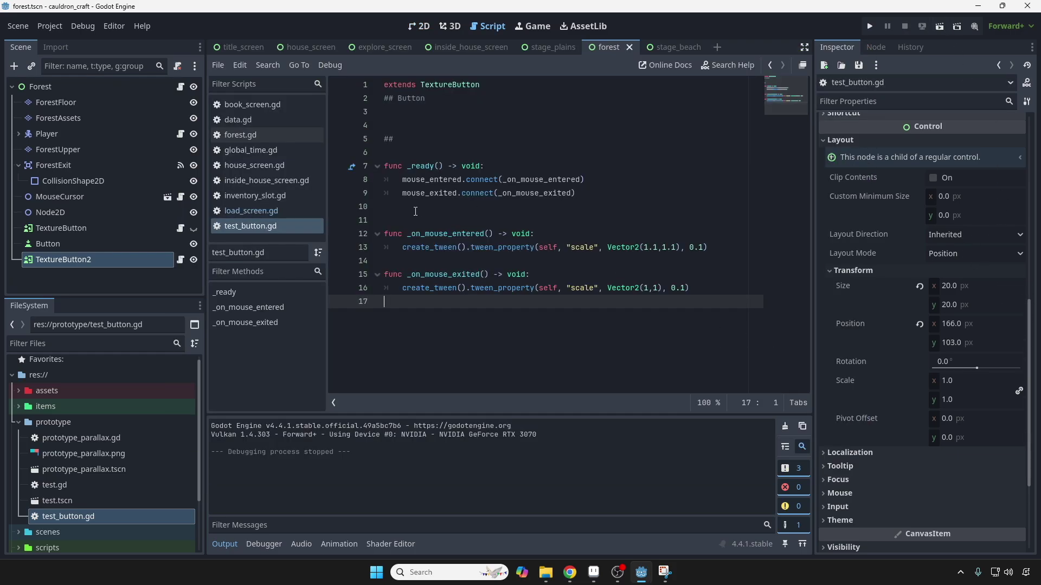
- Add a func set_pivot() -> void: that sets pivot_offset = size/2
{"action": "left_click", "coordinate": [605, 207]}
{"action": "key", "text": "Return"}
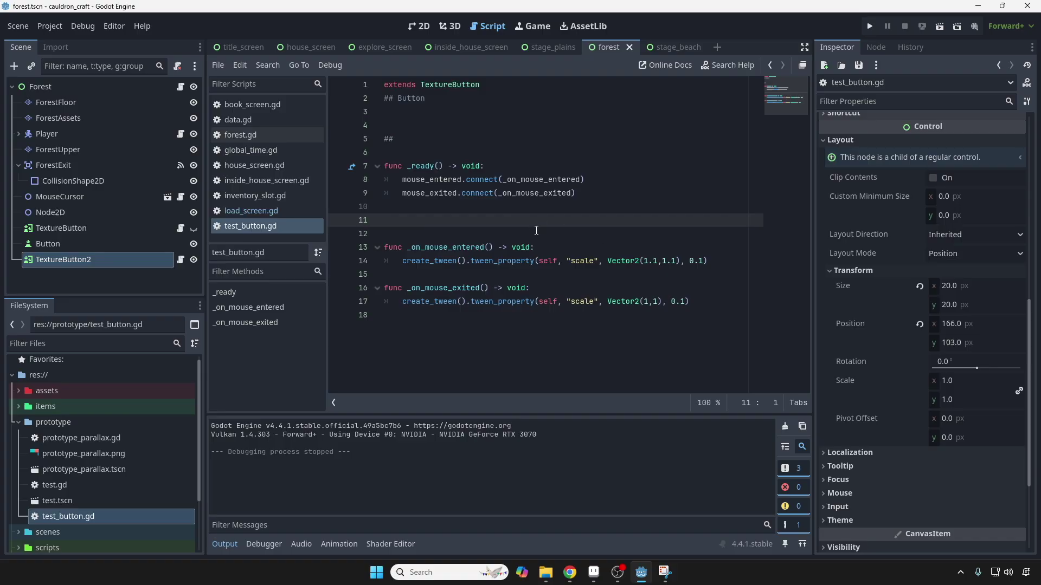
{"action": "key", "text": "Up"}
{"action": "key", "text": "Down"}
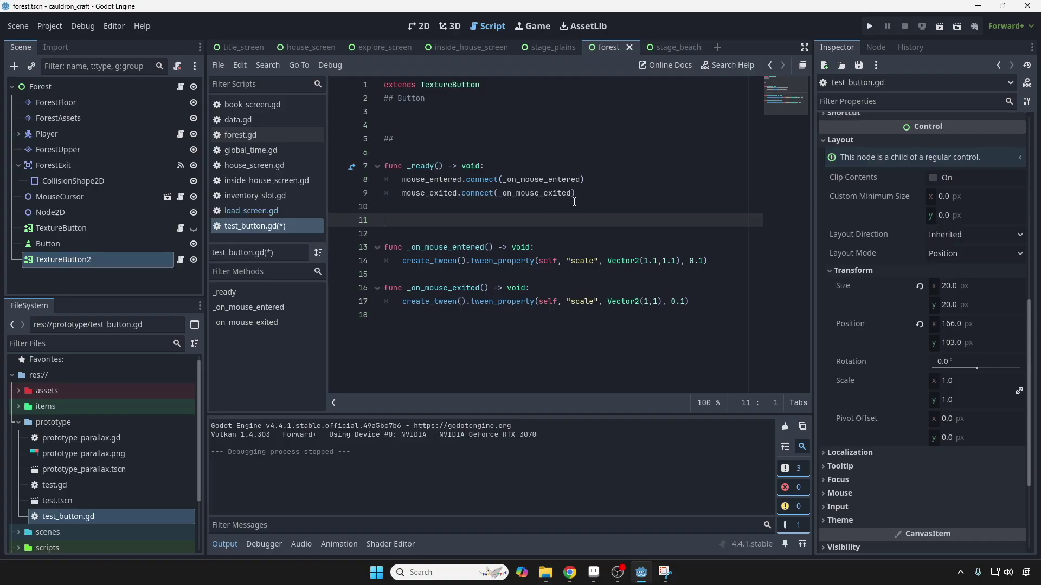
{"action": "type", "text": "func set_pivot() -> void"}
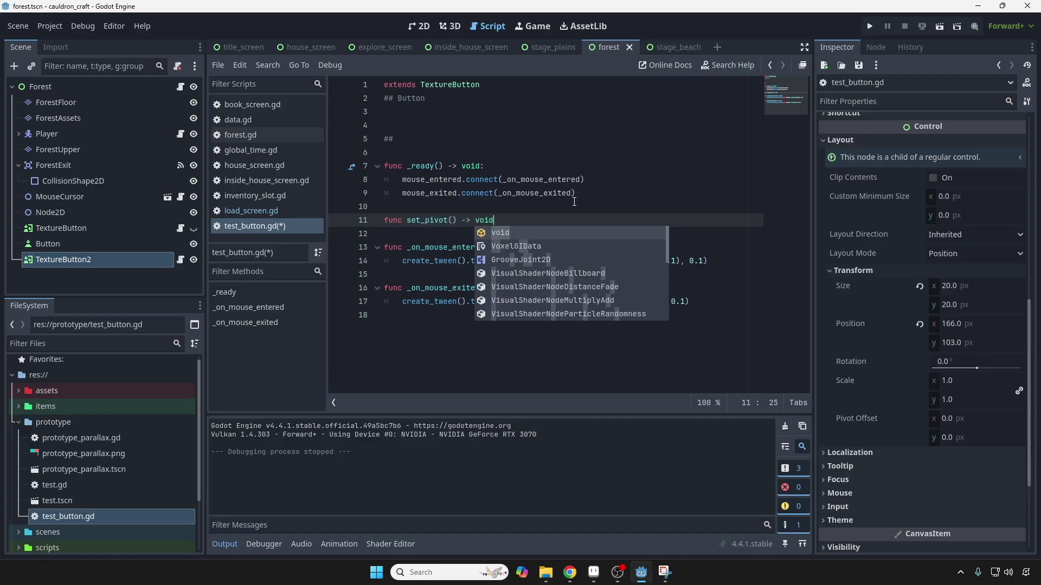
{"action": "type", "text": ":"}
{"action": "key", "text": "Return"}
{"action": "type", "text": "p"}
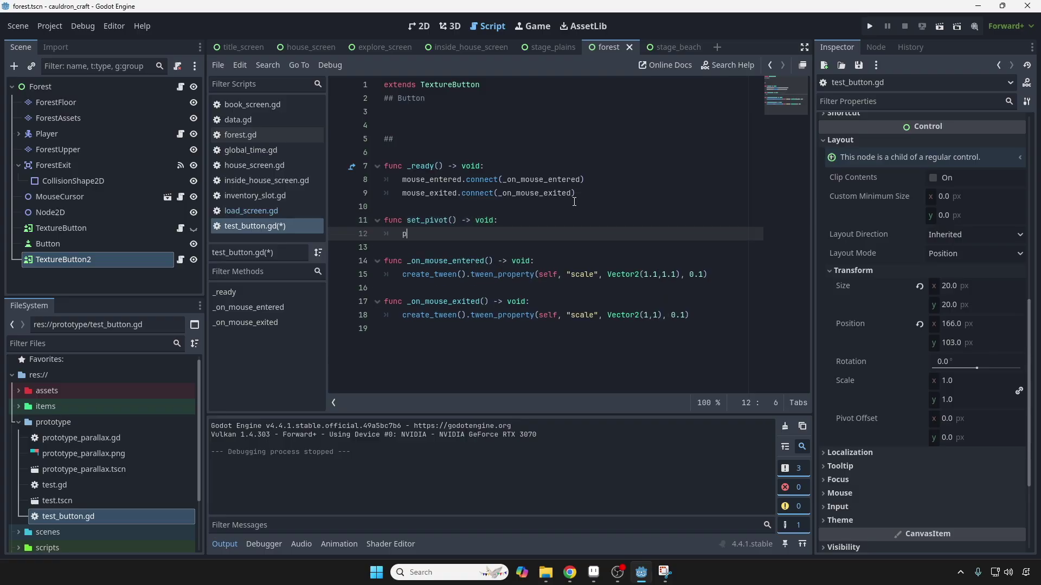
{"action": "type", "text": "ivot_offs"}
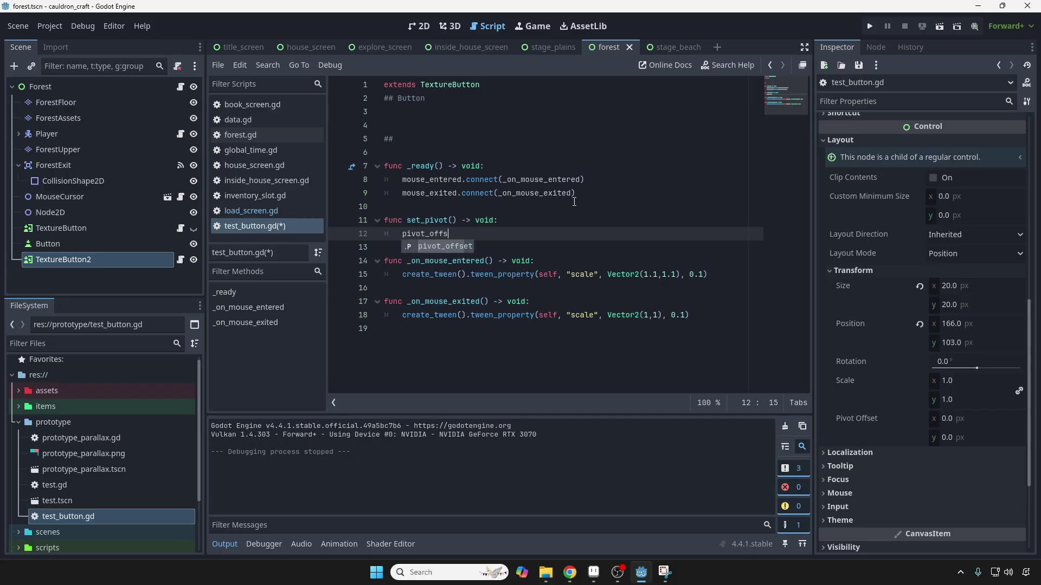
{"action": "type", "text": "et ="}
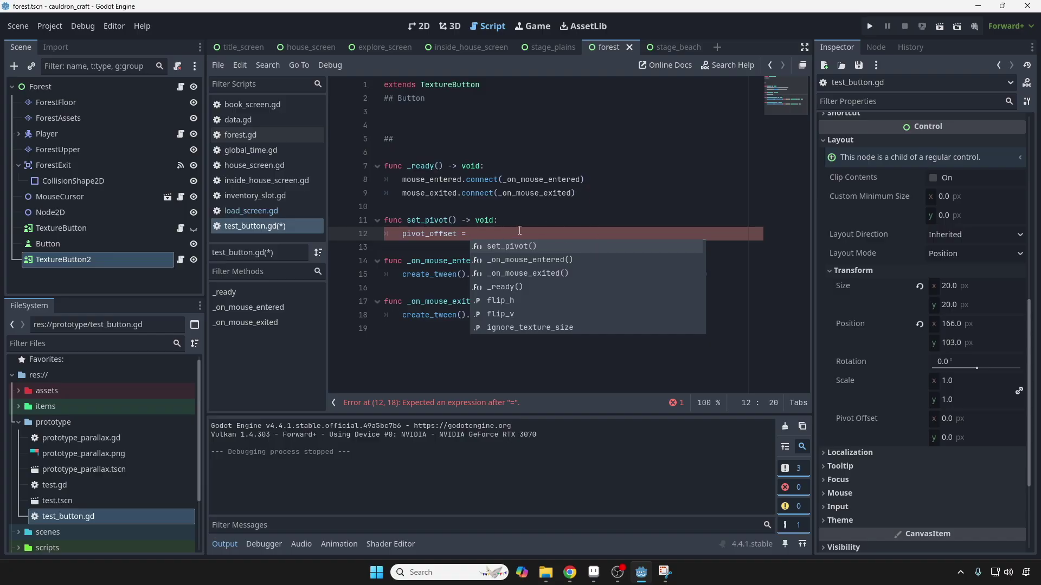
{"action": "type", "text": "size"}
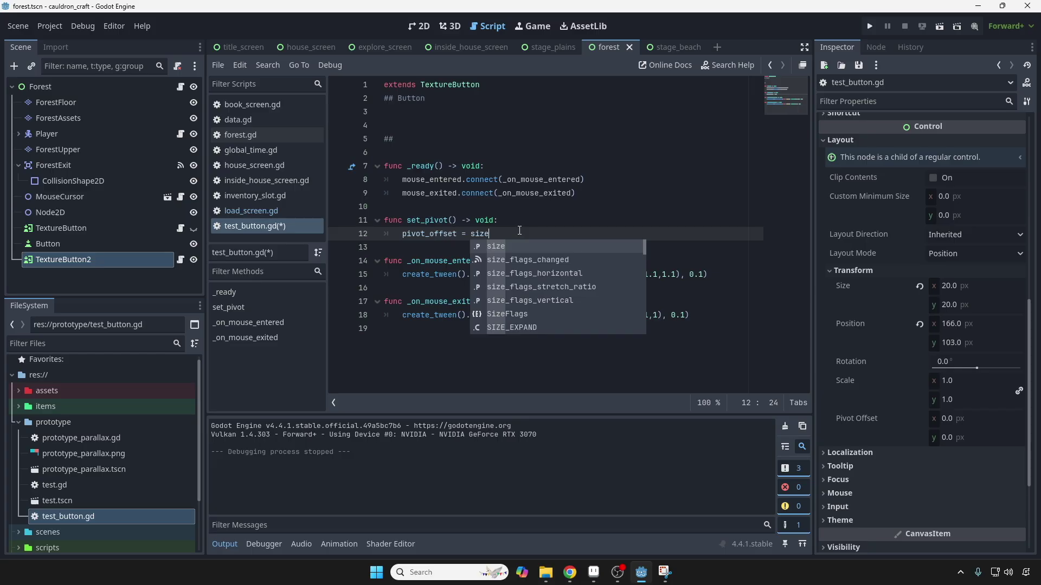
{"action": "type", "text": "/2"}
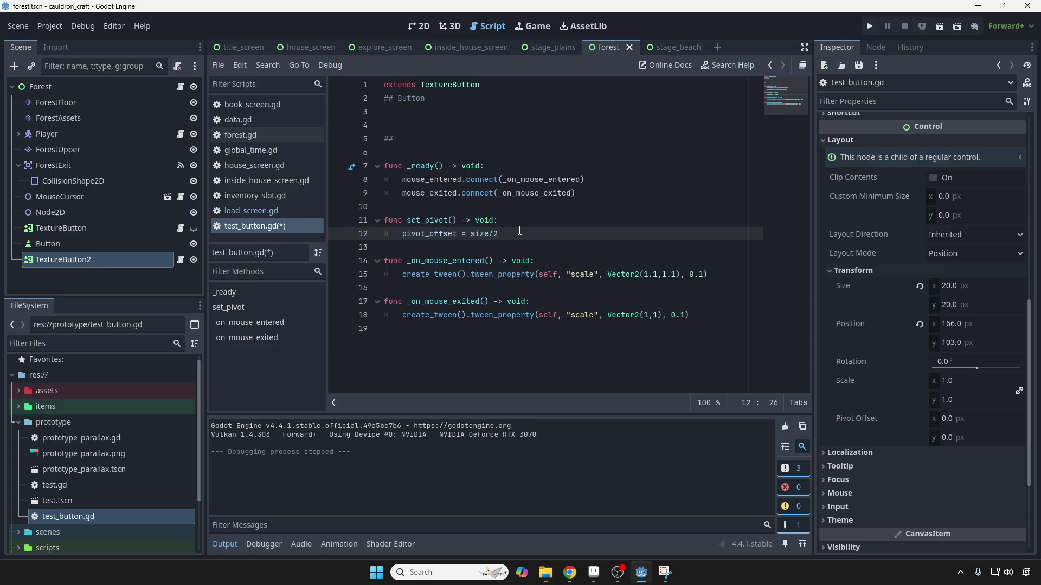
{"action": "key", "text": "Up"}
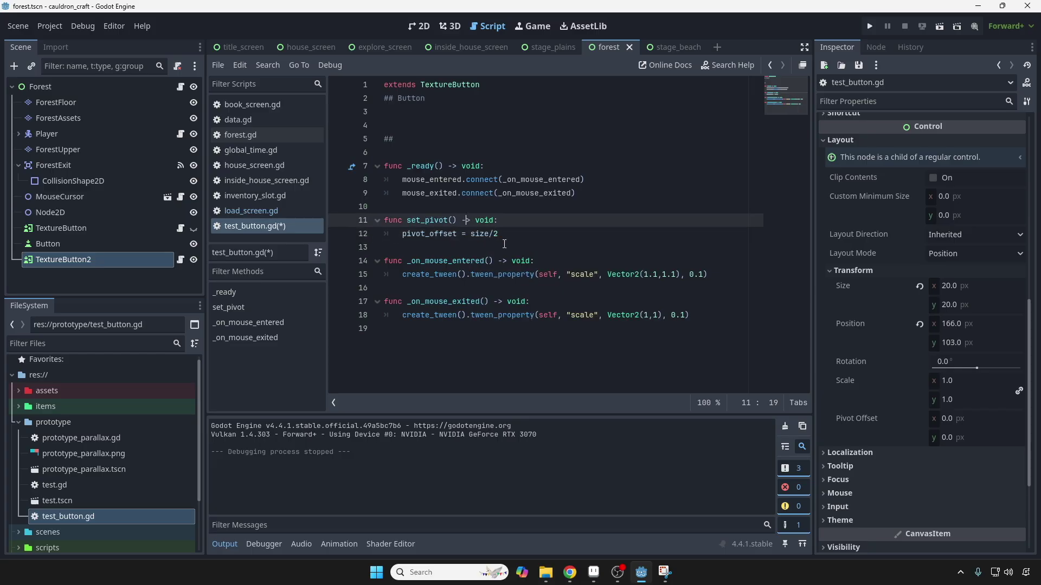
- Call set_pivot() as the first line of _ready, above the signal connections
{"action": "left_click_drag", "start_coordinate": [457, 233], "coordinate": [504, 237]}
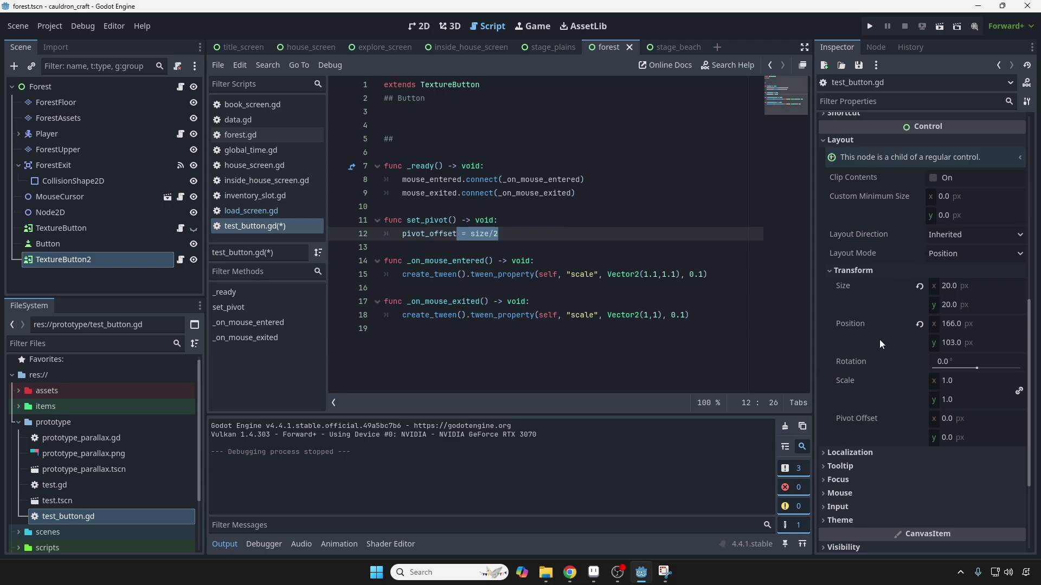
{"action": "double_click", "coordinate": [429, 220]}
{"action": "left_click_drag", "start_coordinate": [457, 221], "coordinate": [411, 215]}
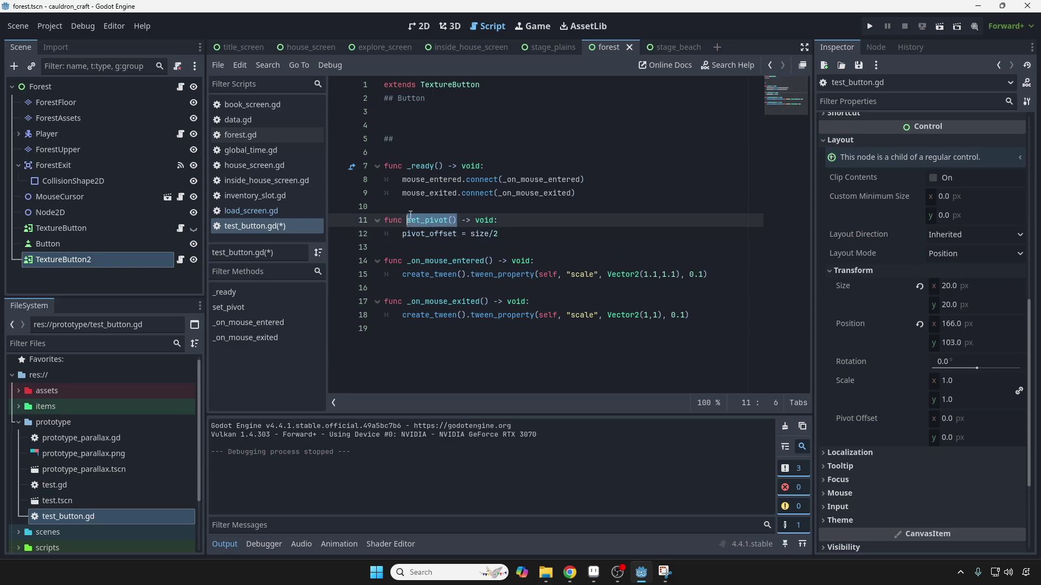
{"action": "left_click", "coordinate": [401, 180]}
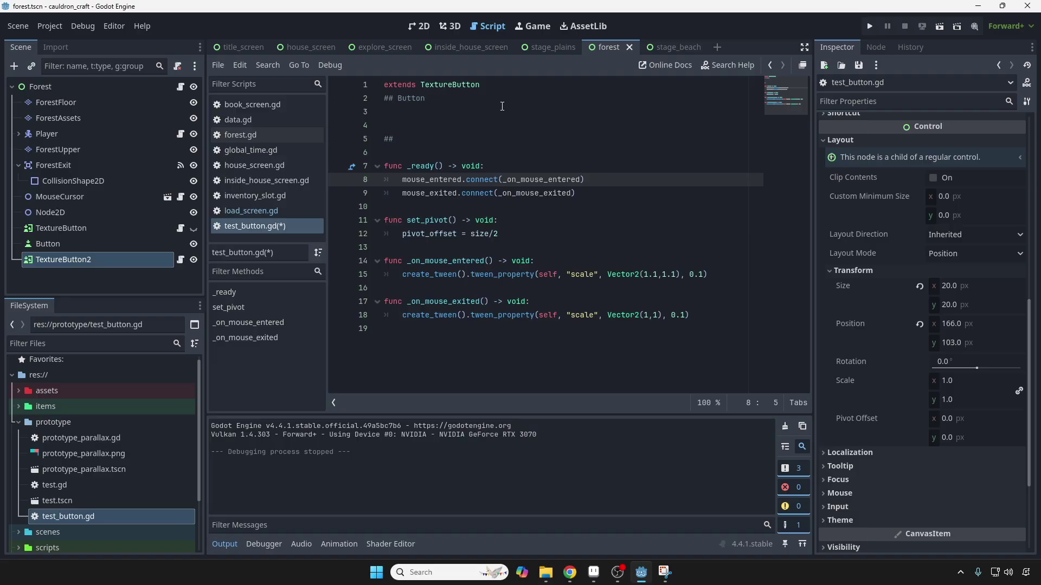
{"action": "key", "text": "Return"}
{"action": "key", "text": "Return"}
{"action": "key", "text": "Up"}
{"action": "key", "text": "Up"}
{"action": "type", "text": "set_pivot()"}
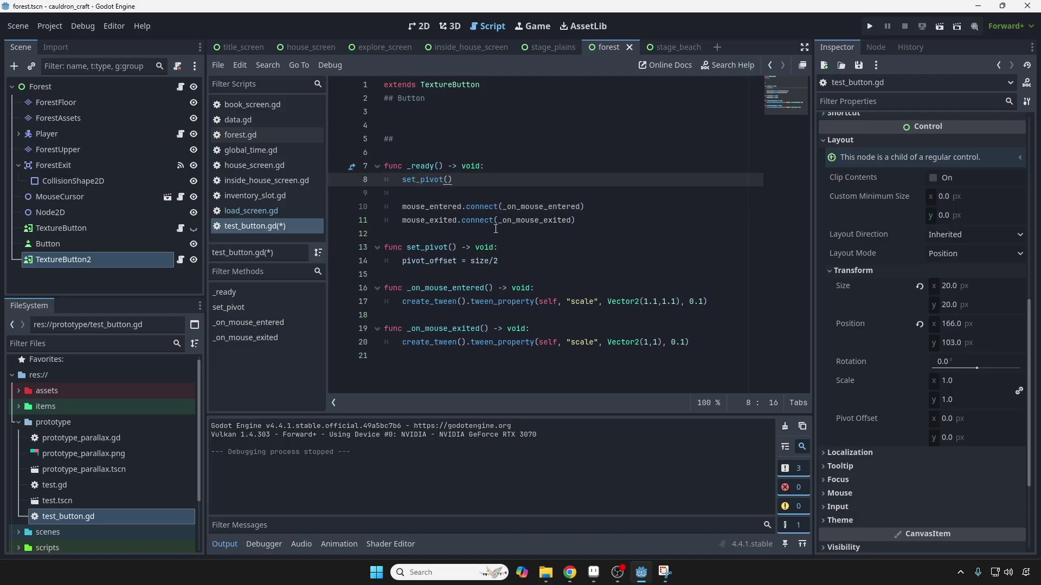
{"action": "key", "text": "Down"}
{"action": "key", "text": "Down"}
{"action": "key", "text": "Down"}
{"action": "key", "text": "Down"}
{"action": "key", "text": "Down"}
{"action": "key", "text": "End"}
{"action": "left_click", "coordinate": [454, 224]}
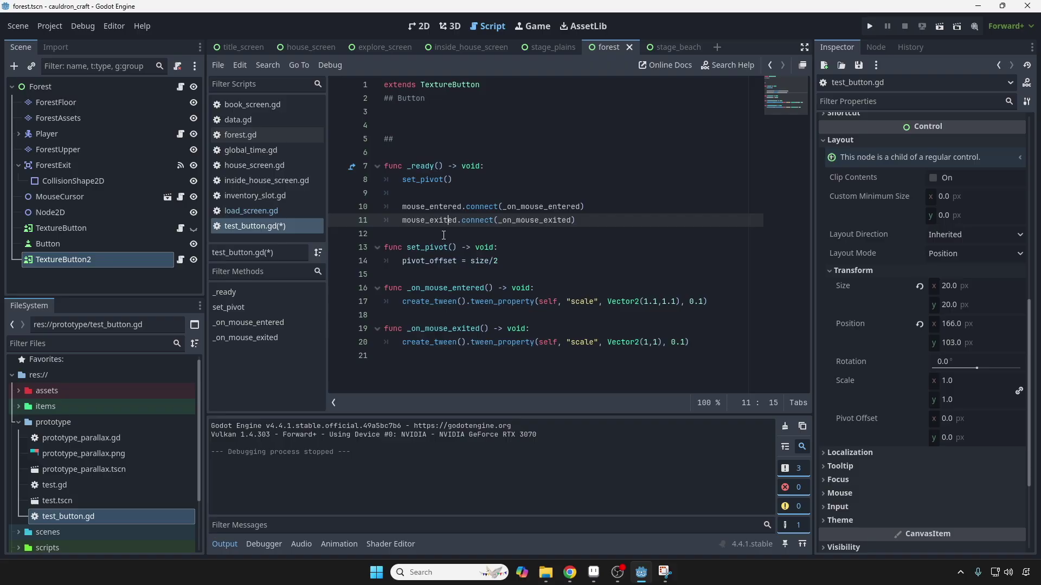
- Label _ready with '## Initialization' and set_pivot with '## Pivot Update' comments
{"action": "left_click", "coordinate": [446, 235]}
{"action": "left_click", "coordinate": [426, 155]}
{"action": "key", "text": "BackSpace"}
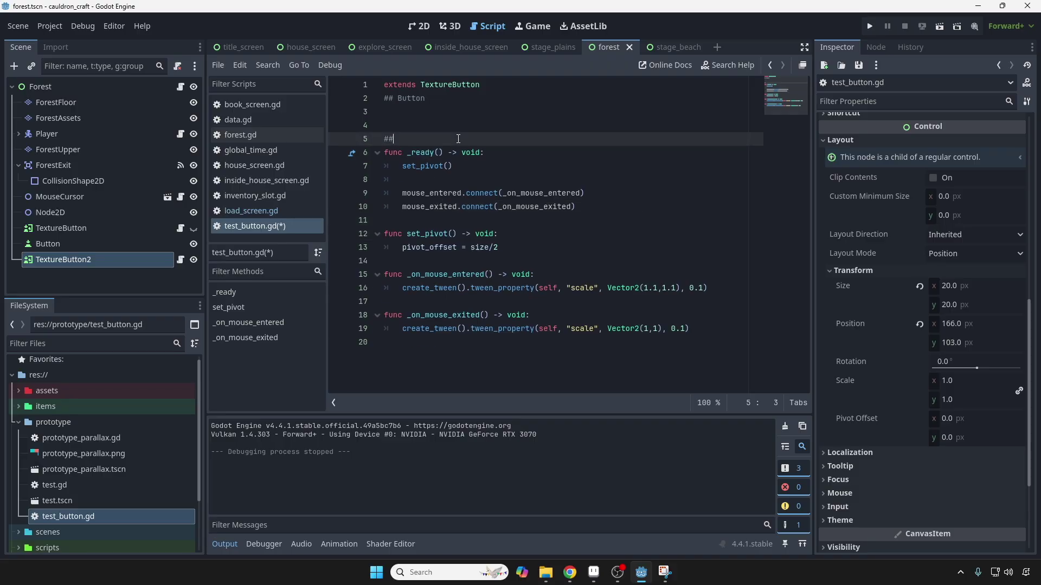
{"action": "type", "text": "Initialization"}
{"action": "left_click", "coordinate": [448, 221]}
{"action": "key", "text": "Return"}
{"action": "type", "text": "# "}
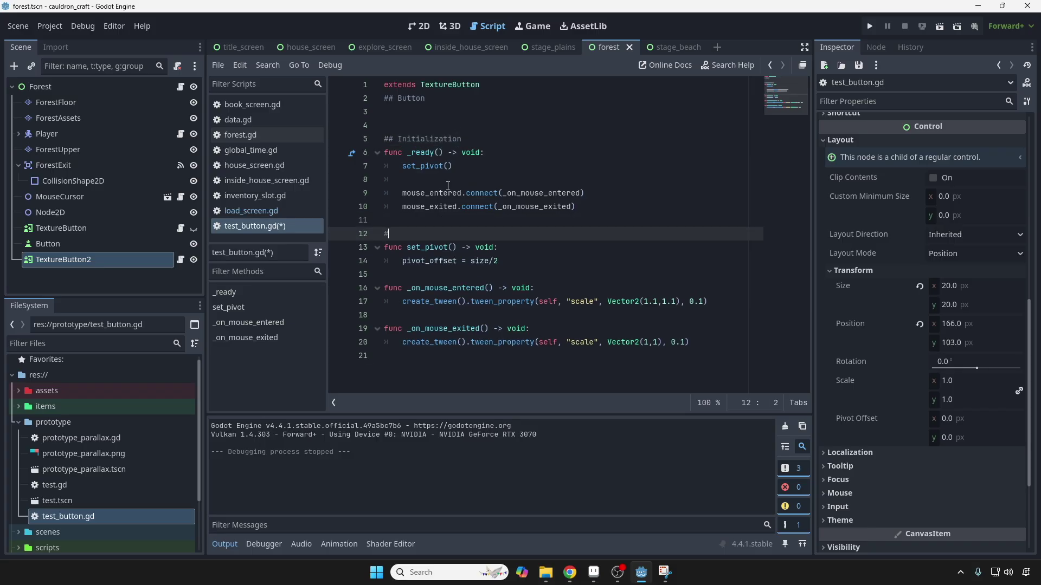
{"action": "type", "text": "Pivot"}
{"action": "left_click", "coordinate": [390, 233]}
{"action": "type", "text": "#"}
{"action": "left_click", "coordinate": [457, 233]}
{"action": "type", "text": "Update"}
- Add '## Scale Button' above the hover handlers, tidy the blank lines, and save
{"action": "left_click", "coordinate": [423, 275]}
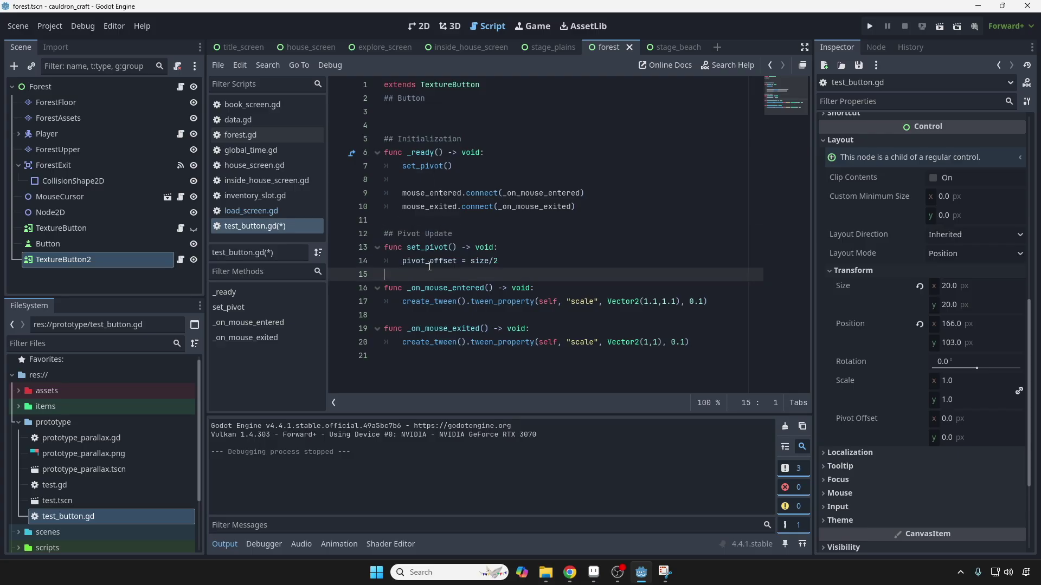
{"action": "key", "text": "Return"}
{"action": "type", "text": "##"}
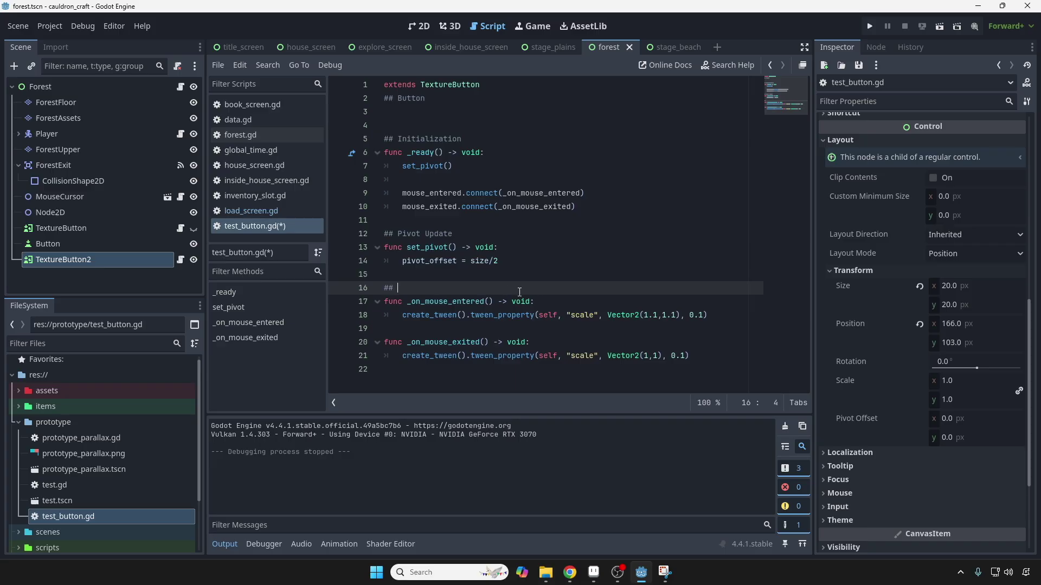
{"action": "type", "text": " Scale Button"}
{"action": "left_click", "coordinate": [411, 332]}
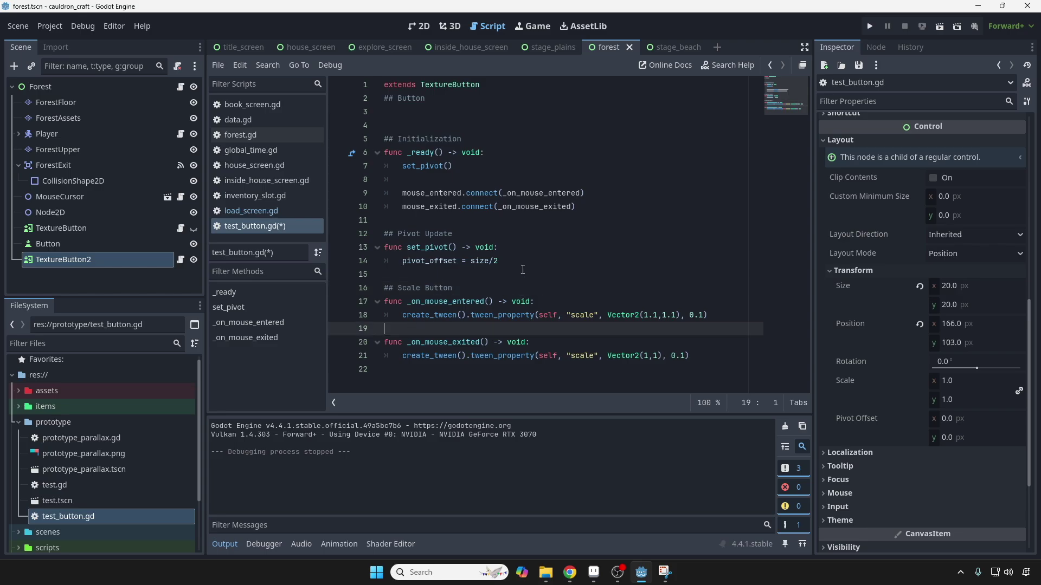
{"action": "key", "text": "BackSpace"}
{"action": "left_click", "coordinate": [420, 271]}
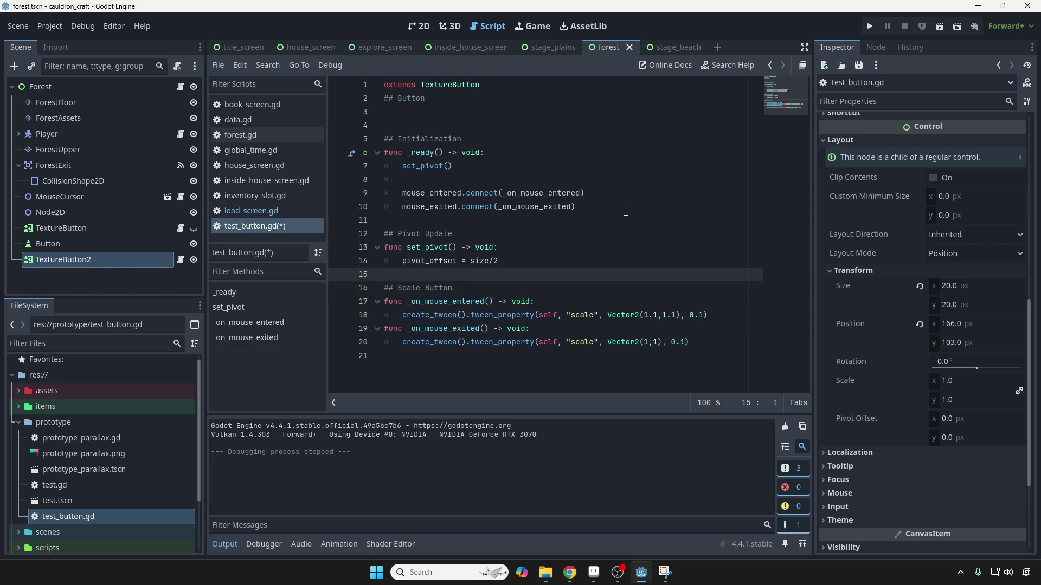
{"action": "key", "text": "Return"}
{"action": "left_click", "coordinate": [449, 221]}
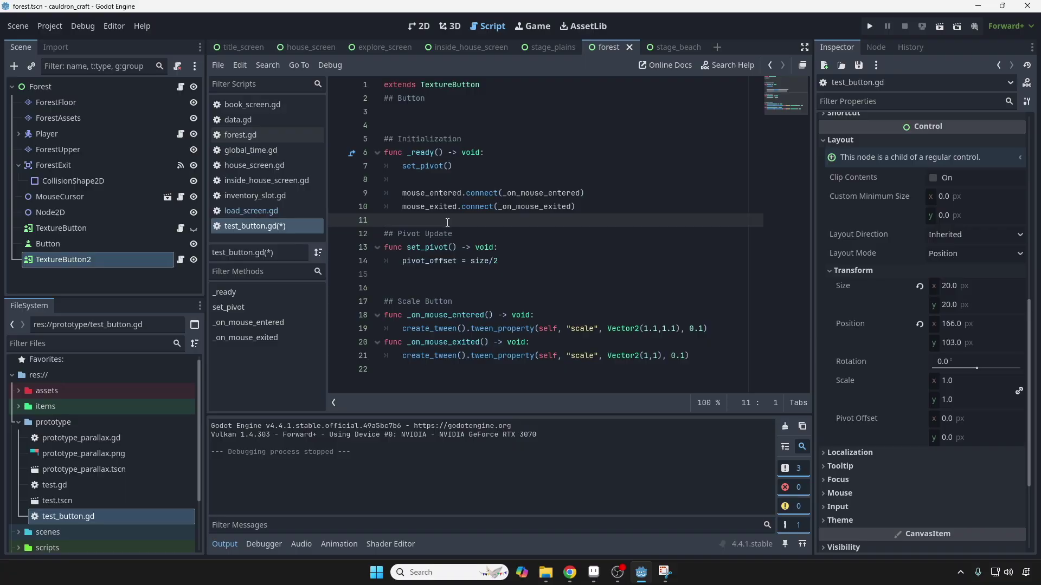
{"action": "key", "text": "Return"}
{"action": "left_click", "coordinate": [580, 157]}
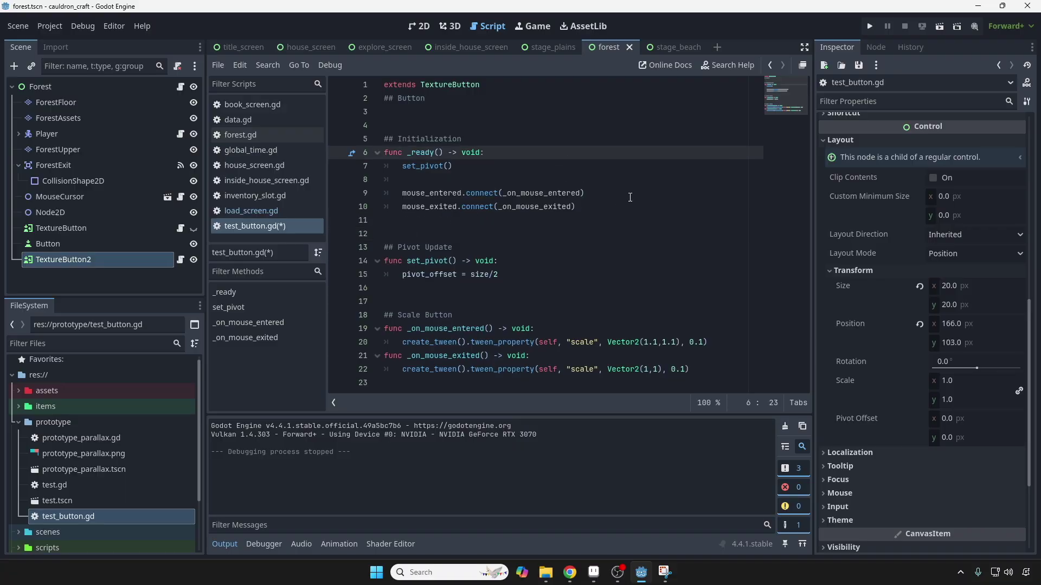
{"action": "key", "text": "ctrl+s"}
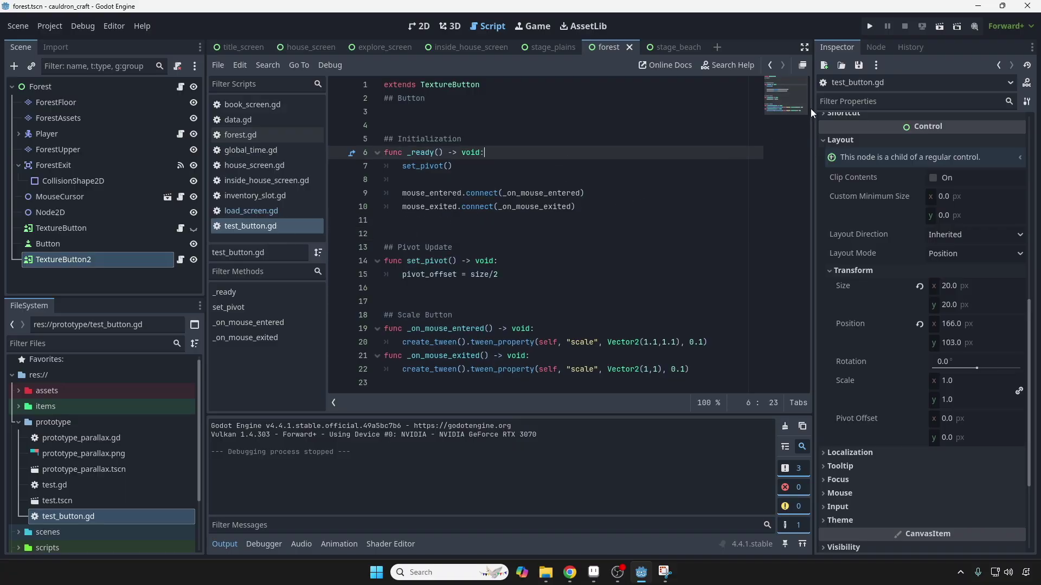
{"action": "left_click", "coordinate": [939, 28]}
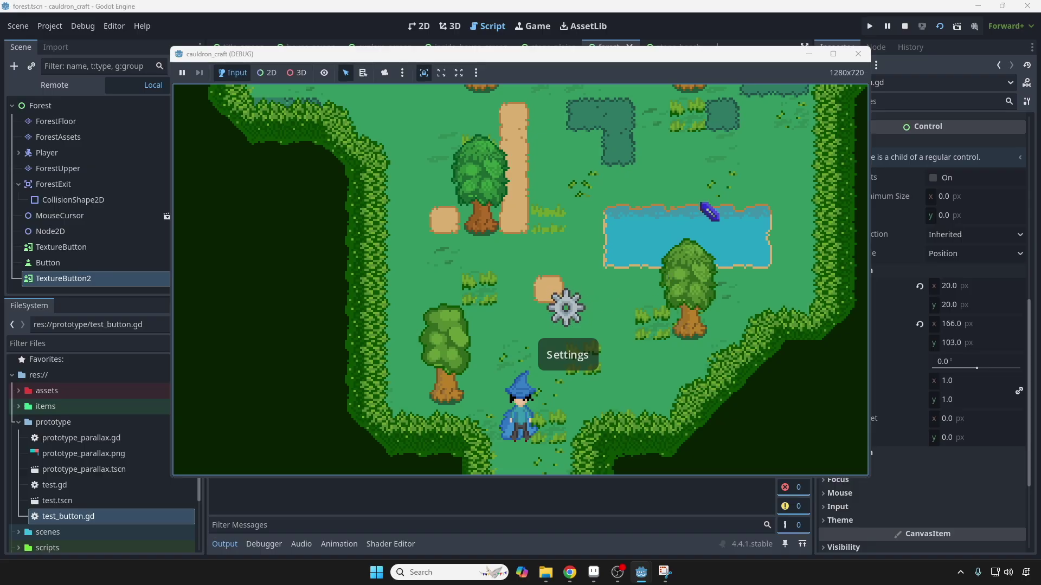
{"action": "left_click", "coordinate": [858, 54]}
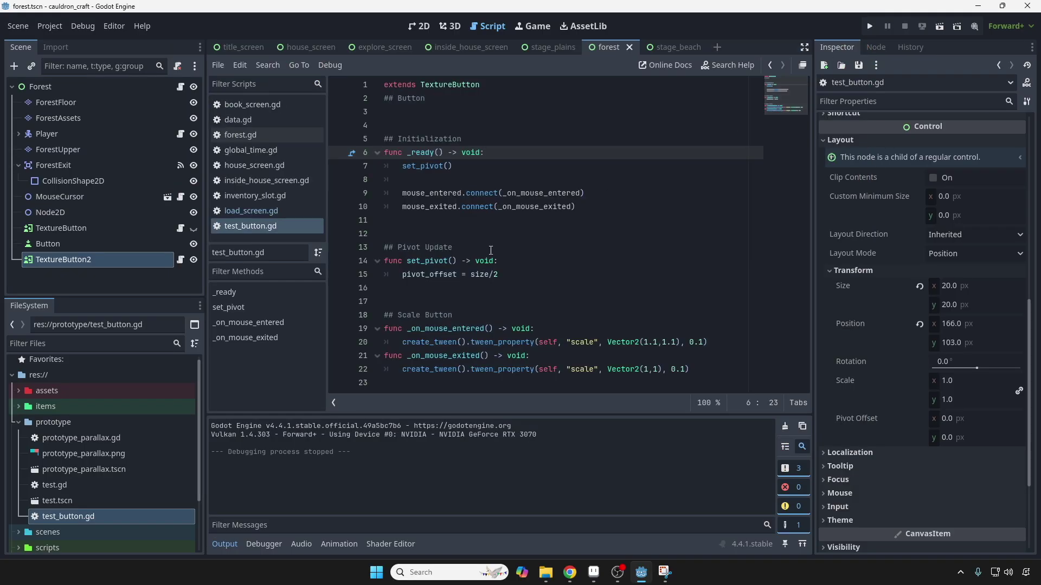
{"action": "left_click", "coordinate": [491, 250]}
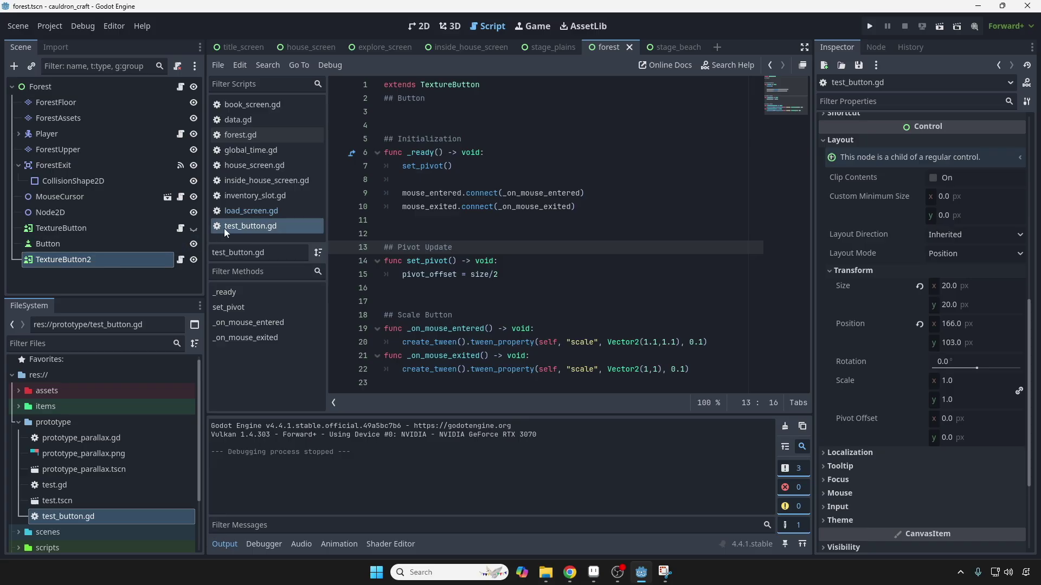
- Select TextureButton2 in the Scene dock and show its Signals list in the Node tab
{"action": "left_click_drag", "start_coordinate": [444, 154], "coordinate": [690, 371]}
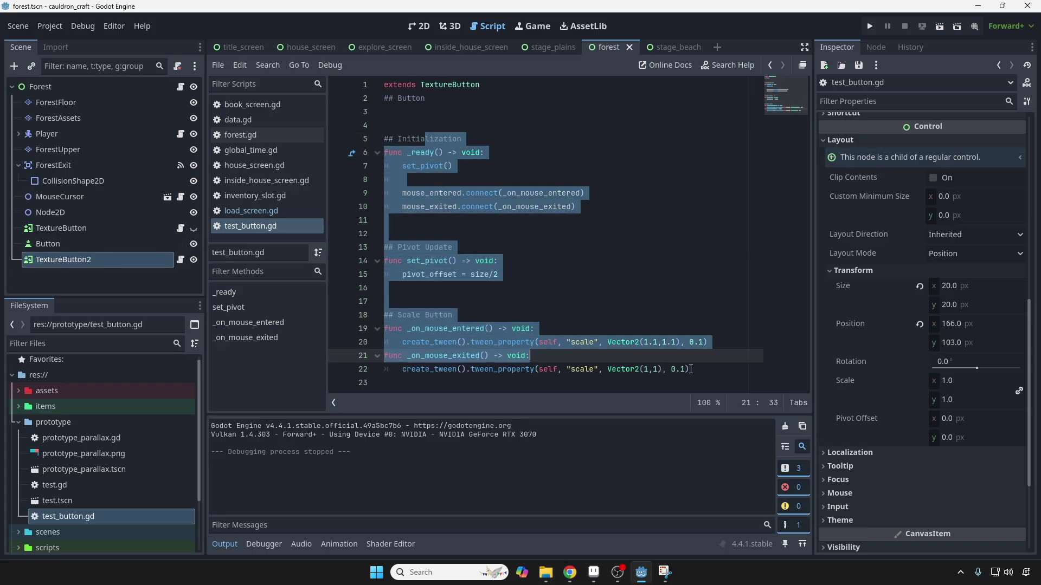
{"action": "left_click", "coordinate": [505, 244]}
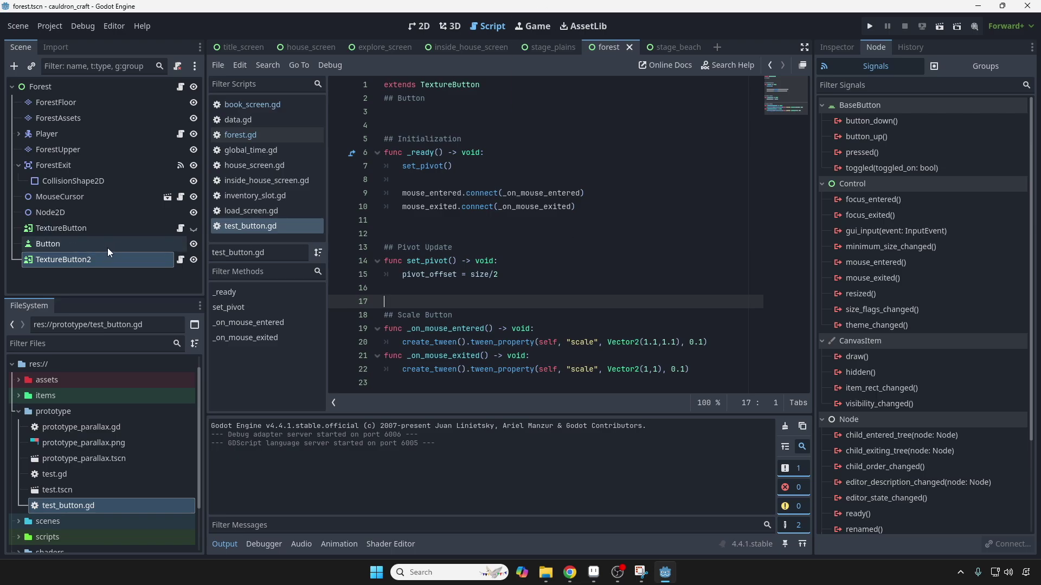
{"action": "left_click", "coordinate": [104, 263]}
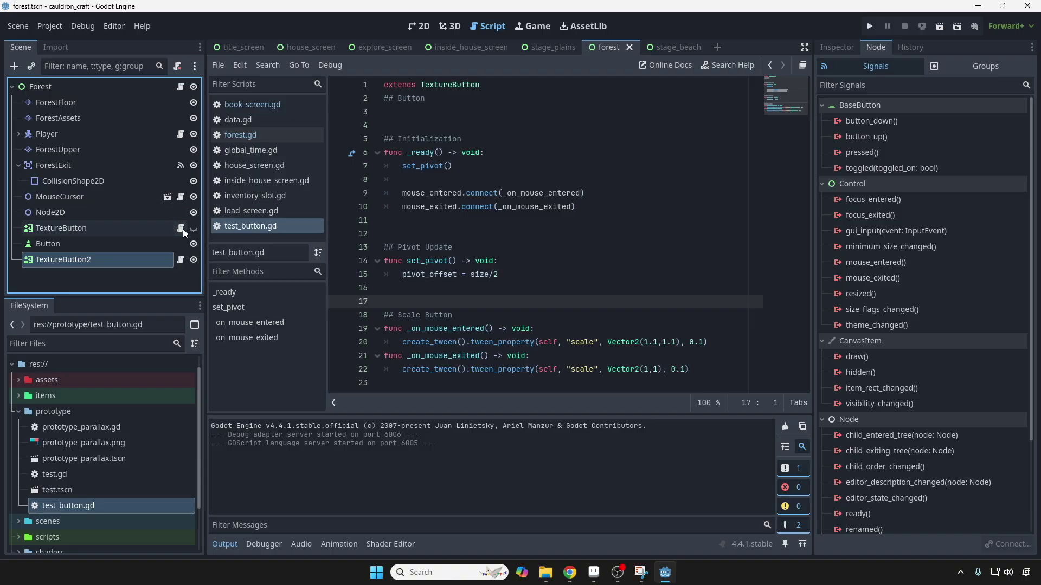
{"action": "left_click", "coordinate": [836, 48]}
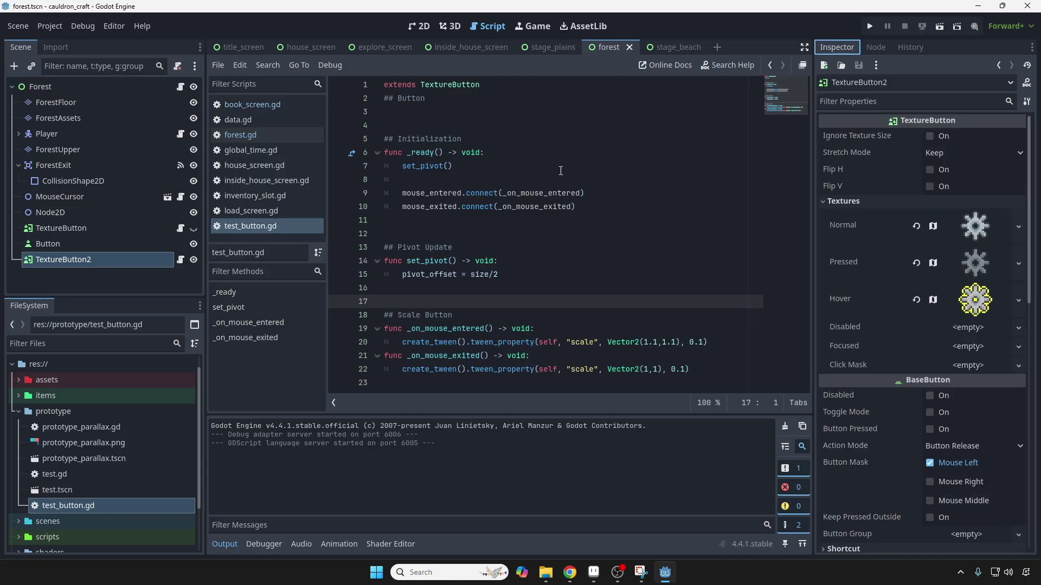
{"action": "left_click", "coordinate": [57, 243]}
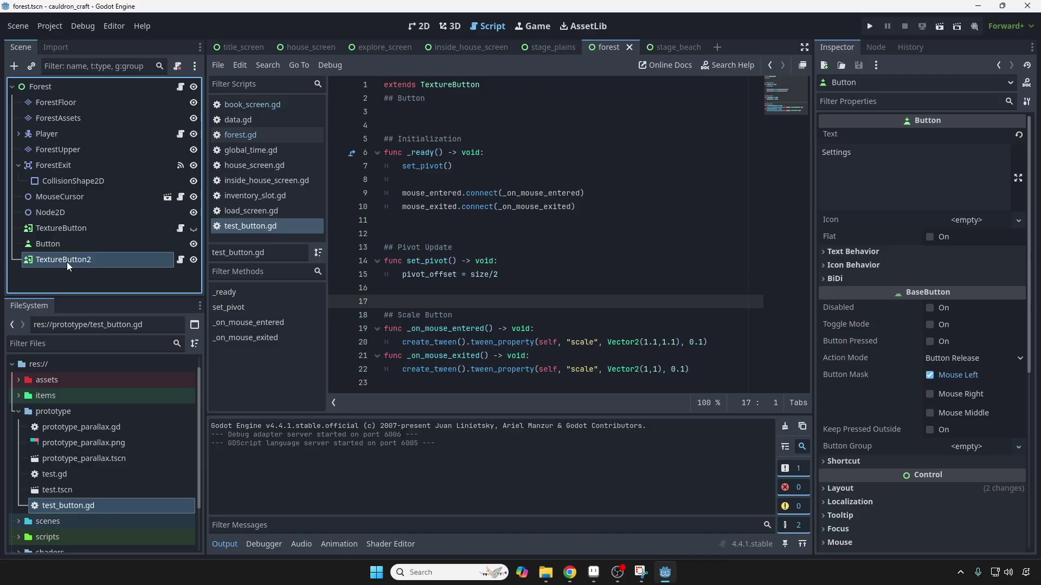
{"action": "left_click", "coordinate": [66, 262]}
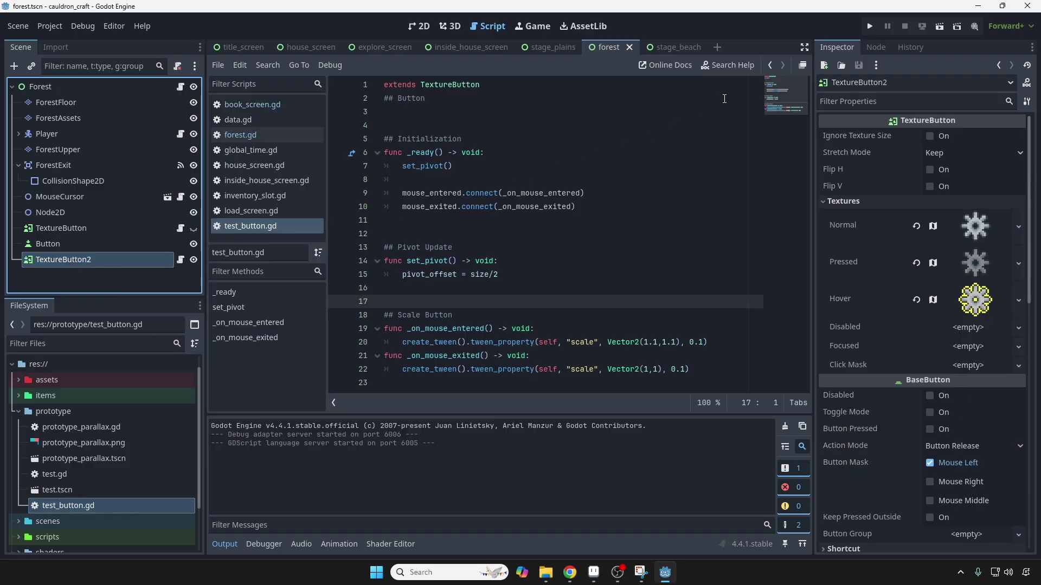
{"action": "left_click", "coordinate": [876, 47]}
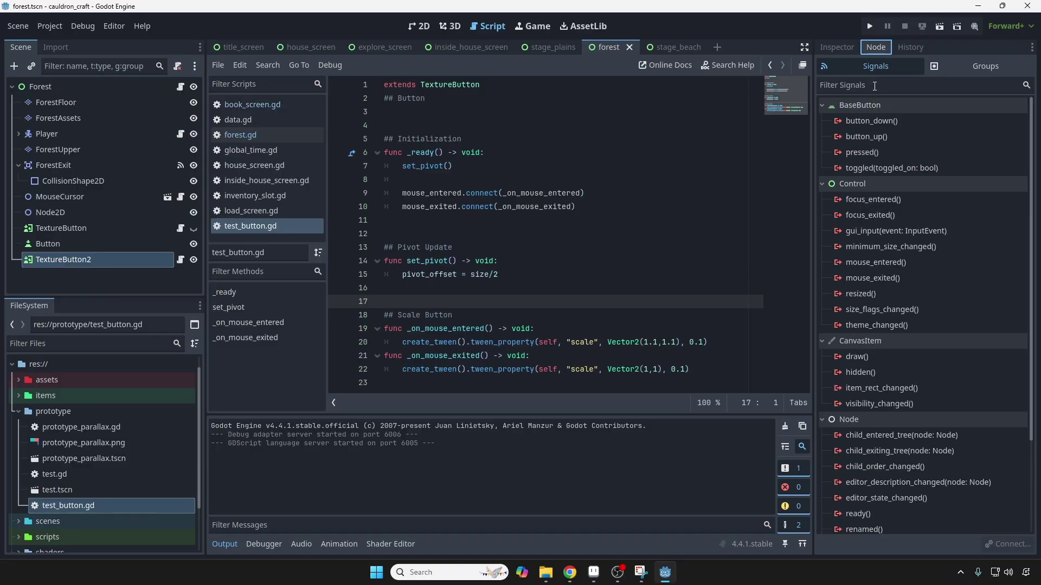
- Connect TextureButton2's pressed() signal to the Forest node, creating _on_texture_button_2_pressed in forest.gd
{"action": "double_click", "coordinate": [880, 154]}
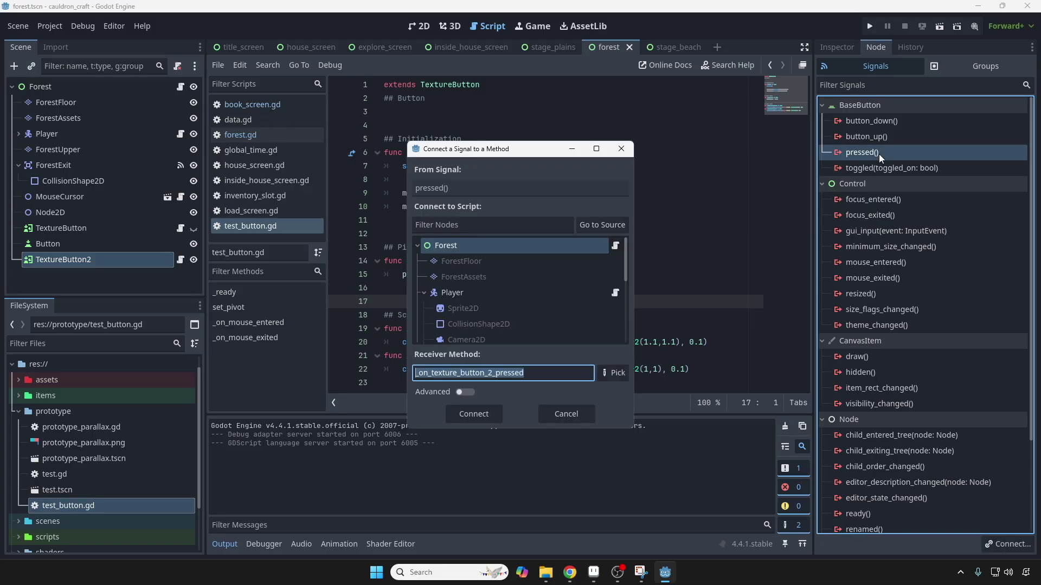
{"action": "left_click", "coordinate": [424, 293]}
{"action": "left_click", "coordinate": [425, 323]}
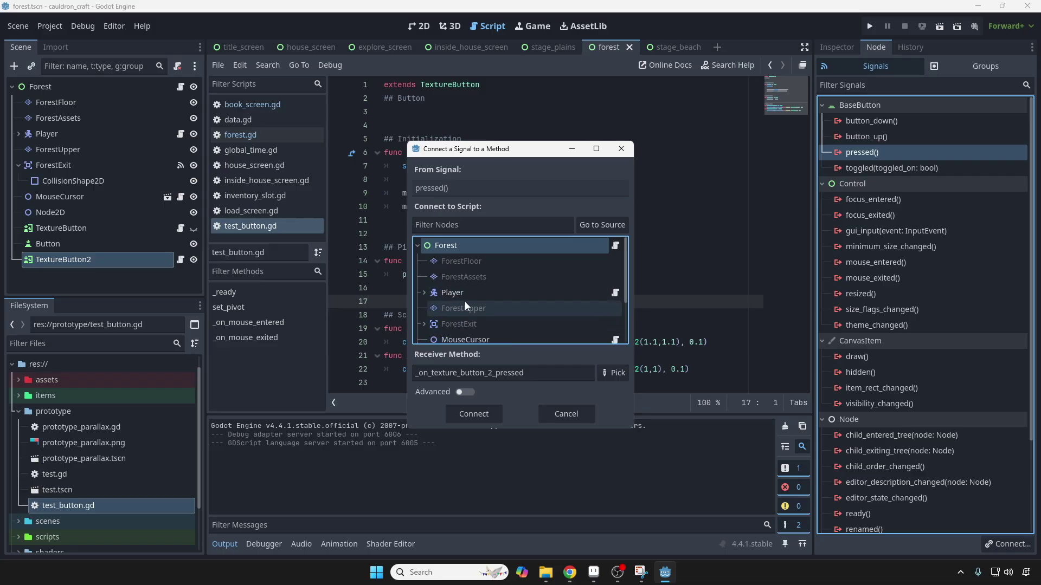
{"action": "scroll", "coordinate": [464, 302], "scroll_direction": "down", "scroll_amount": 2}
{"action": "scroll", "coordinate": [469, 277], "scroll_direction": "up", "scroll_amount": 2}
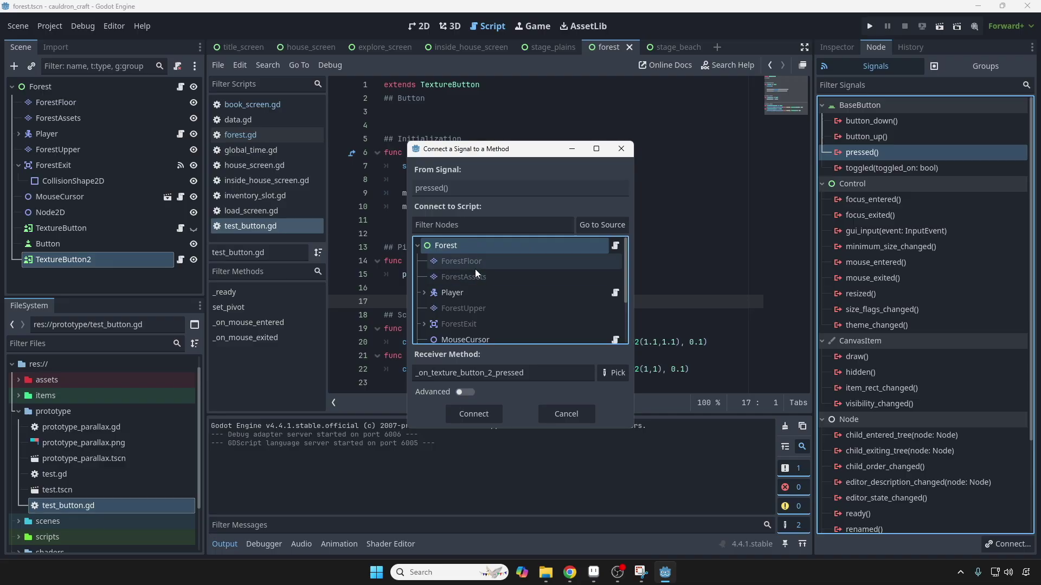
{"action": "left_click", "coordinate": [479, 413]}
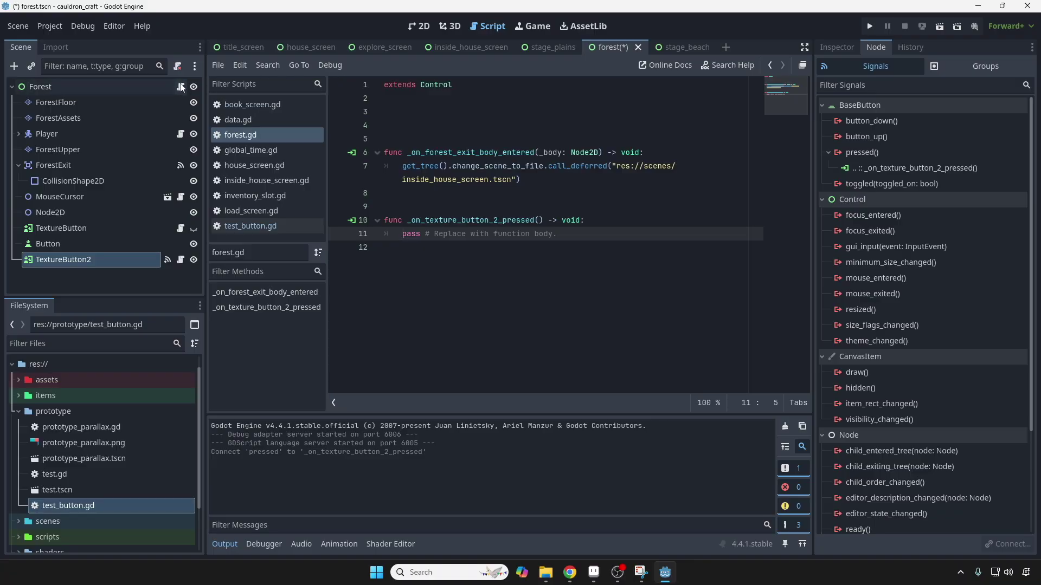
{"action": "left_click_drag", "start_coordinate": [575, 234], "coordinate": [403, 234]}
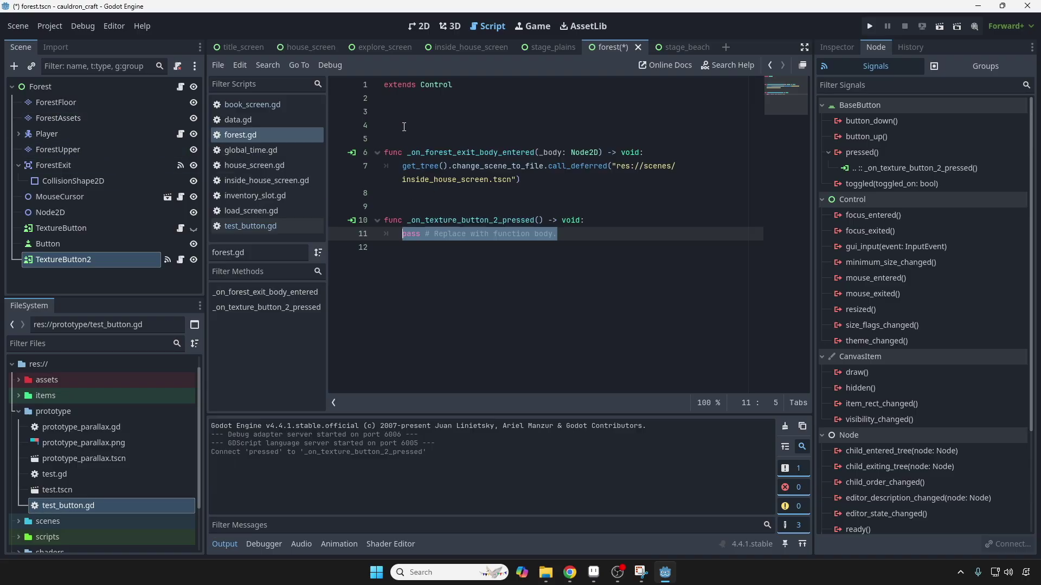
{"action": "left_click", "coordinate": [99, 139]}
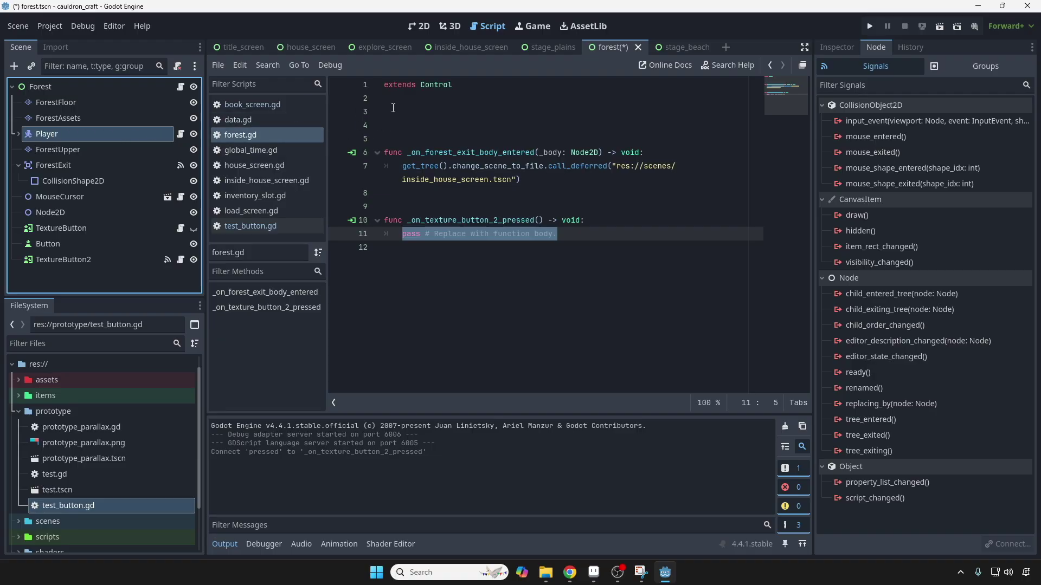
{"action": "left_click", "coordinate": [67, 132], "text": "ctrl"}
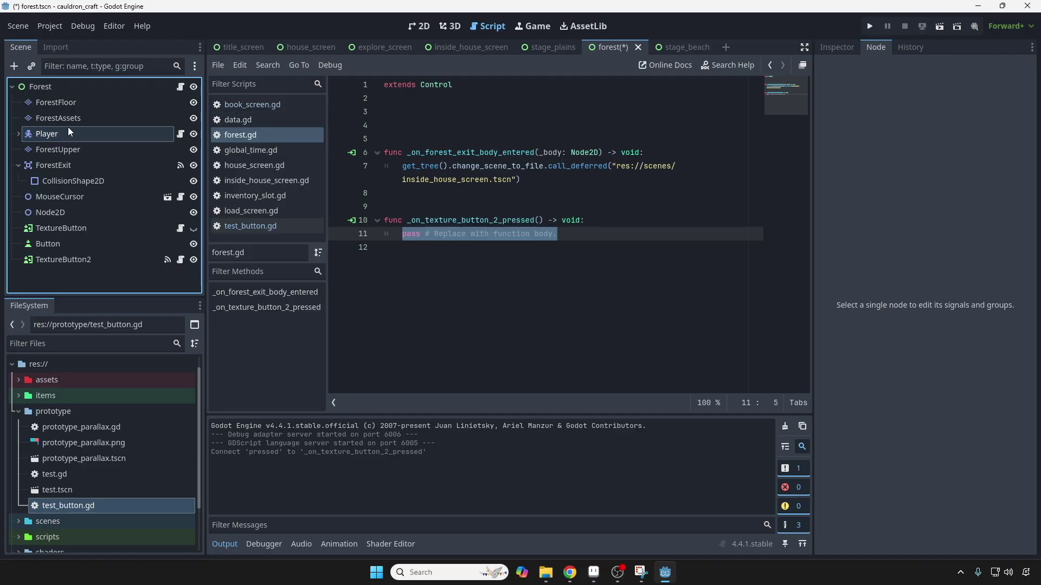
{"action": "left_click", "coordinate": [79, 135]}
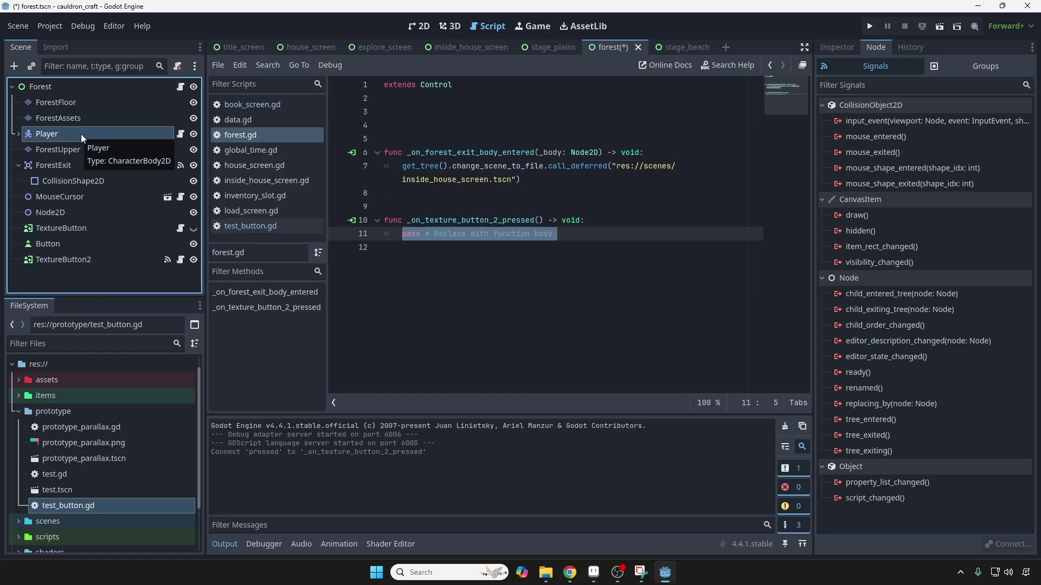
{"action": "left_click_drag", "start_coordinate": [69, 132], "coordinate": [406, 113], "text": "ctrl"}
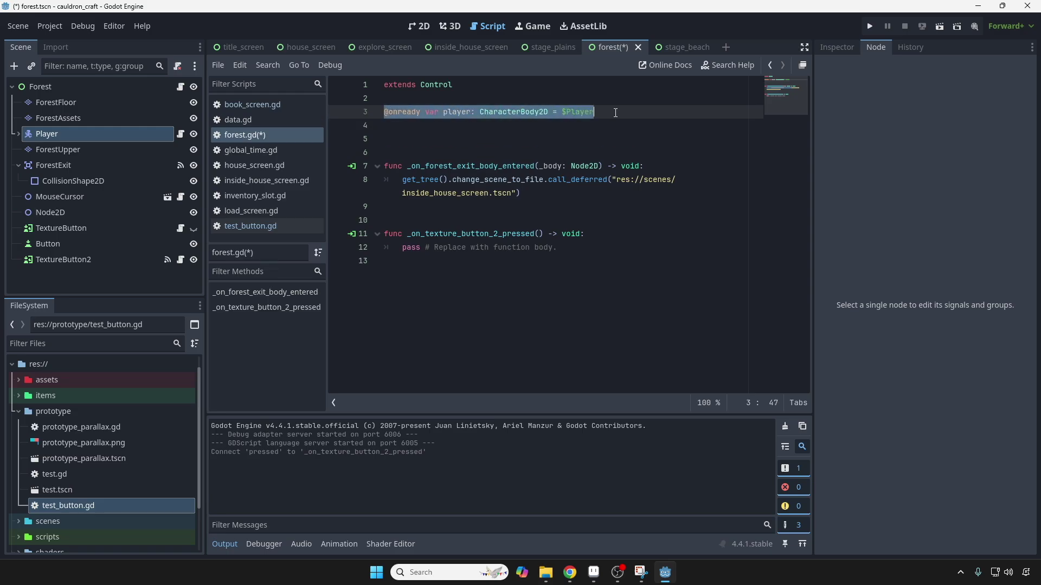
- Add a '## Node Connection' comment above the Player reference
{"action": "left_click", "coordinate": [433, 112]}
{"action": "key", "text": "Up"}
{"action": "key", "text": "Return"}
{"action": "key", "text": "Return"}
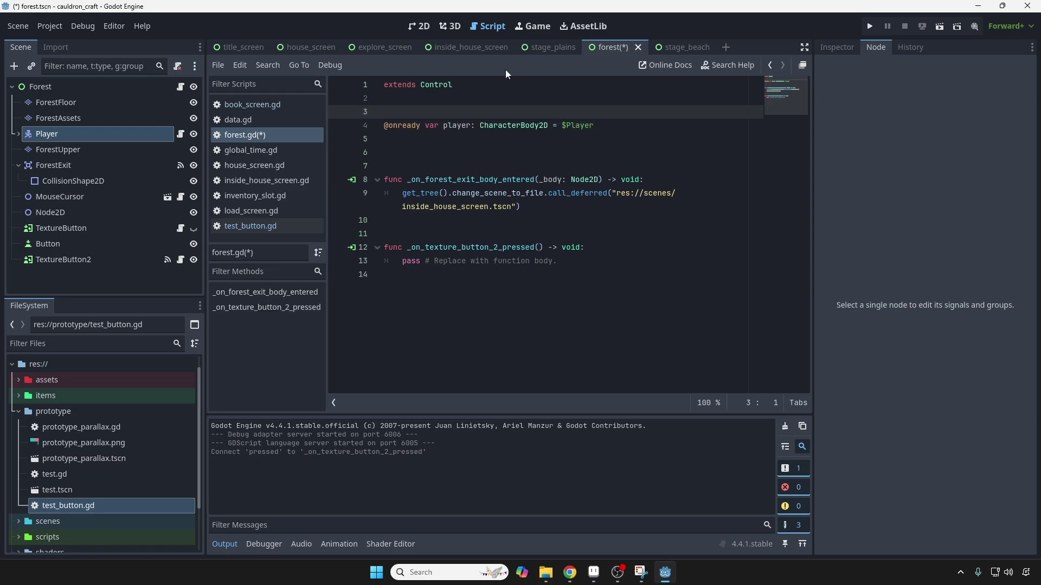
{"action": "type", "text": "## Nod"}
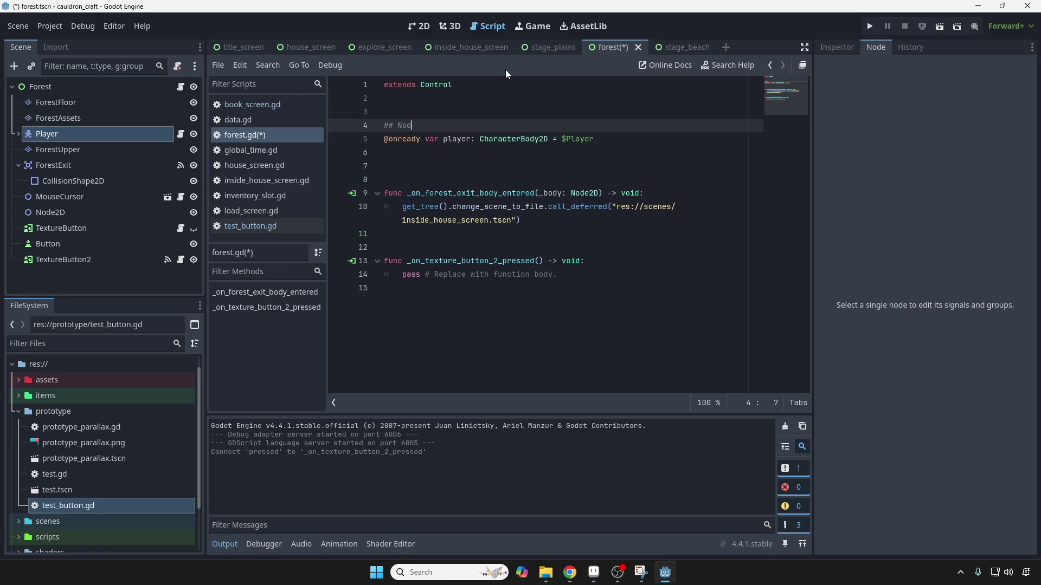
{"action": "type", "text": "e Connection"}
{"action": "left_click", "coordinate": [442, 166]}
- Remove the duplicate Player reference line dropped into the script
{"action": "left_click", "coordinate": [82, 151]}
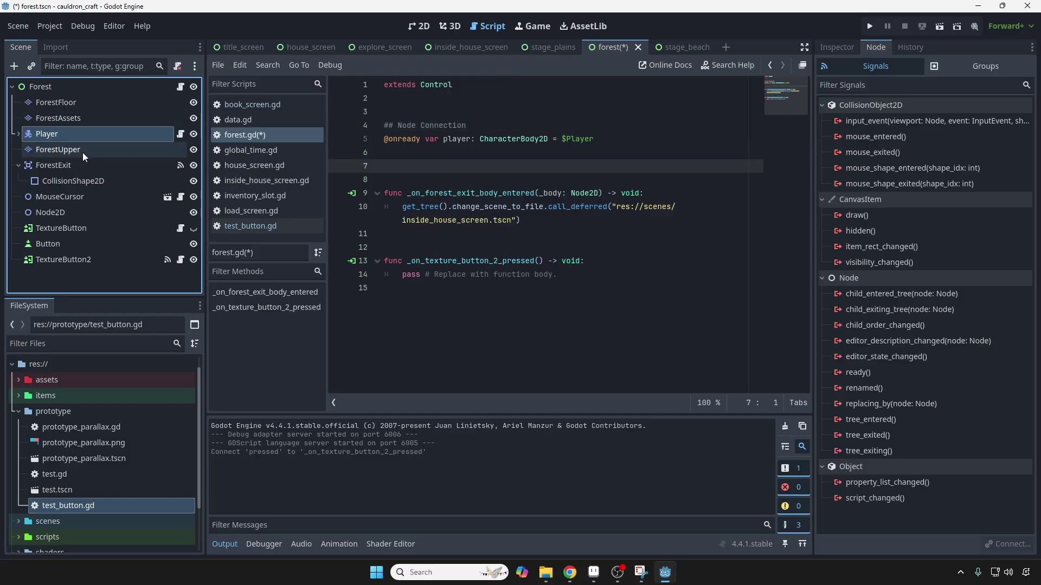
{"action": "left_click", "coordinate": [93, 132]}
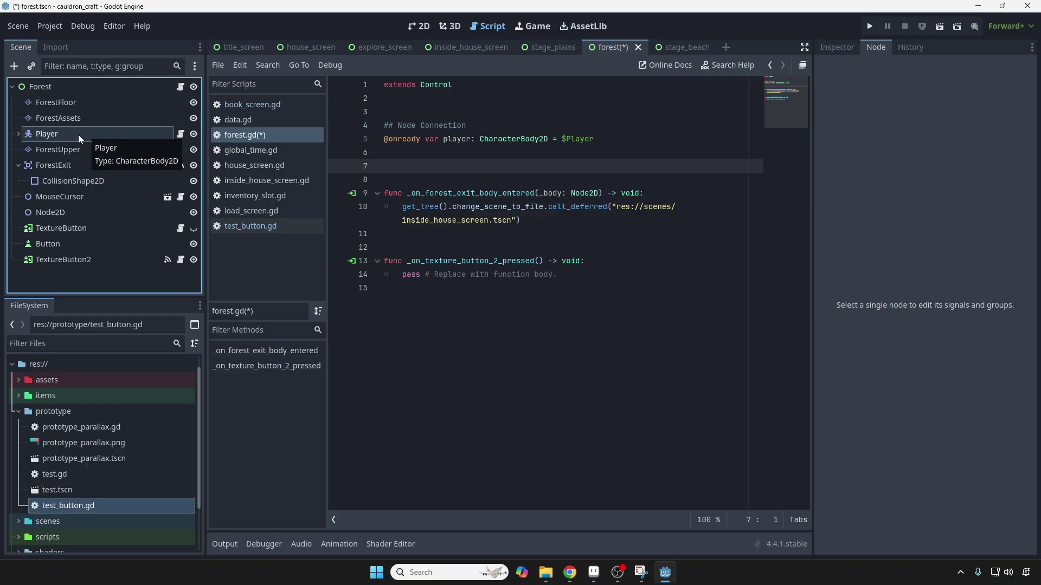
{"action": "left_click_drag", "start_coordinate": [79, 135], "coordinate": [421, 152]}
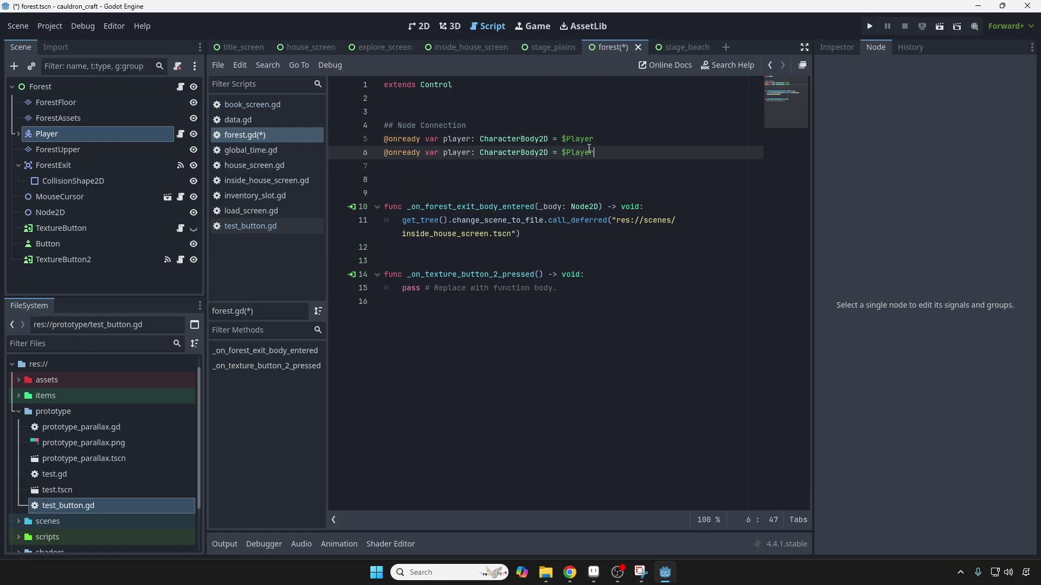
{"action": "key", "text": "BackSpace"}
{"action": "key", "text": "BackSpace"}
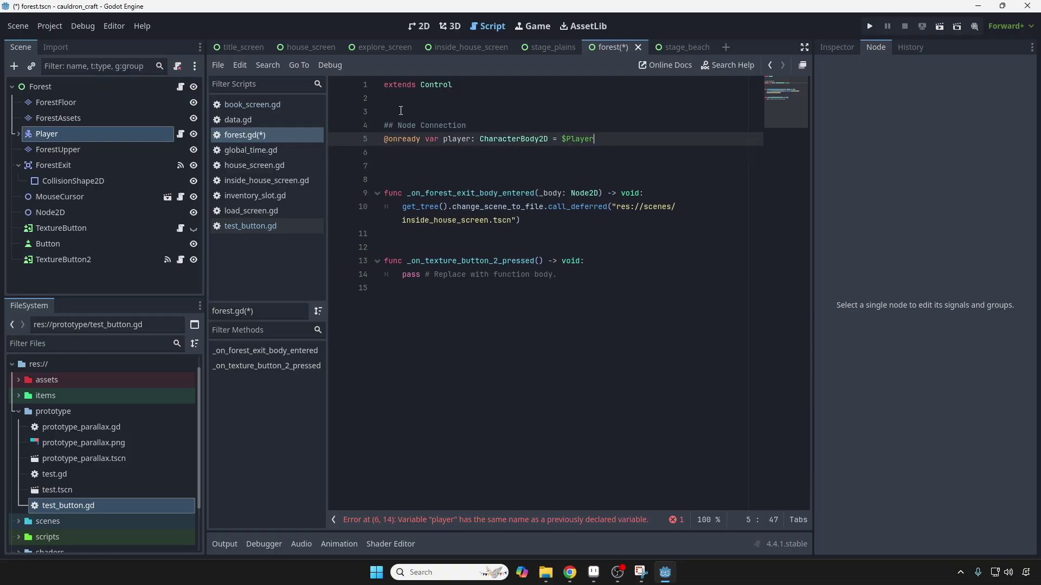
{"action": "left_click", "coordinate": [451, 246]}
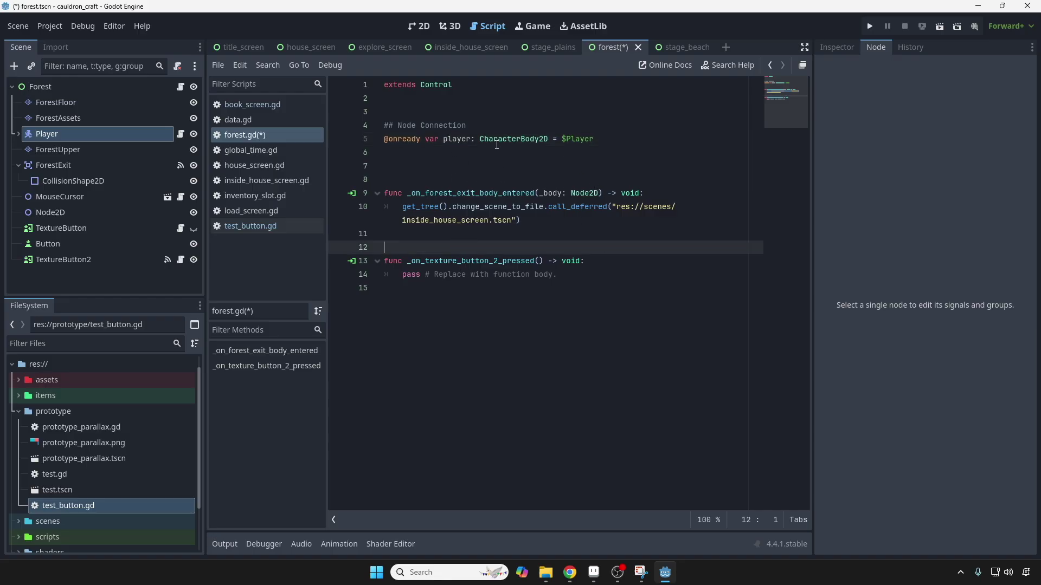
- Replace pass in _on_texture_button_2_pressed with player.visible = false and save forest.gd
{"action": "left_click_drag", "start_coordinate": [569, 274], "coordinate": [401, 275]}
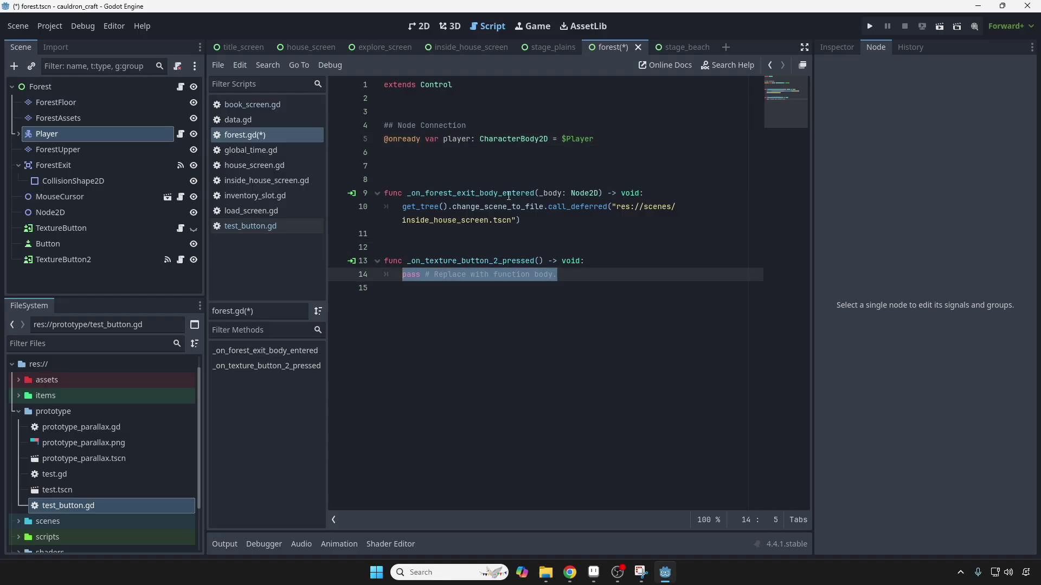
{"action": "type", "text": "player"}
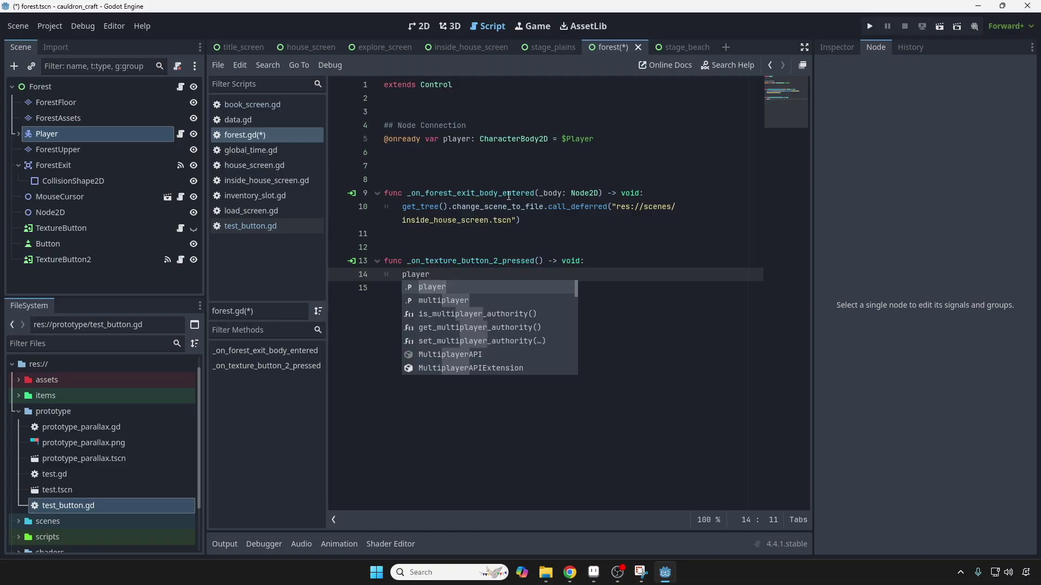
{"action": "type", "text": ".visible "}
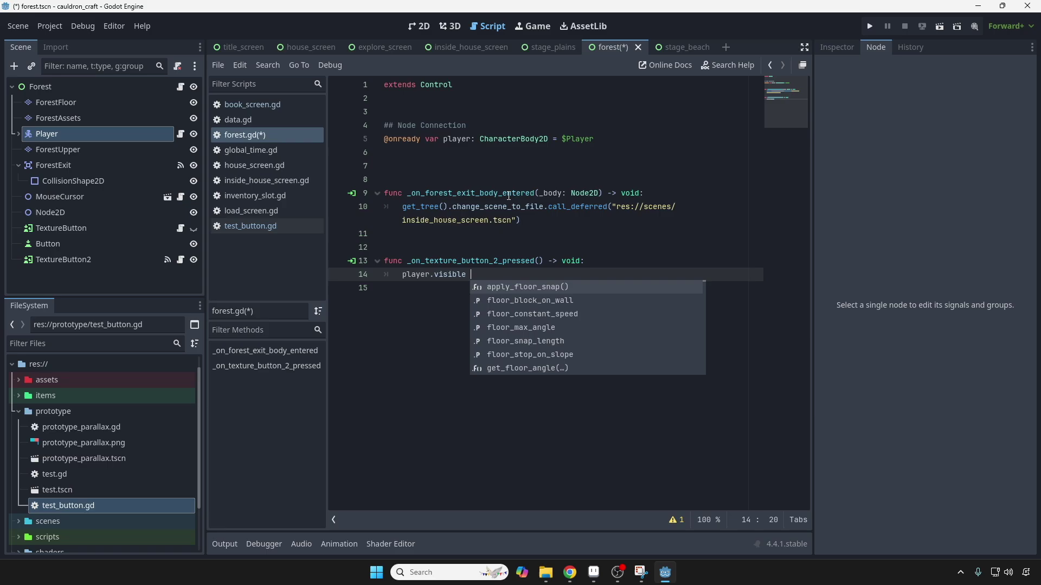
{"action": "type", "text": "= "}
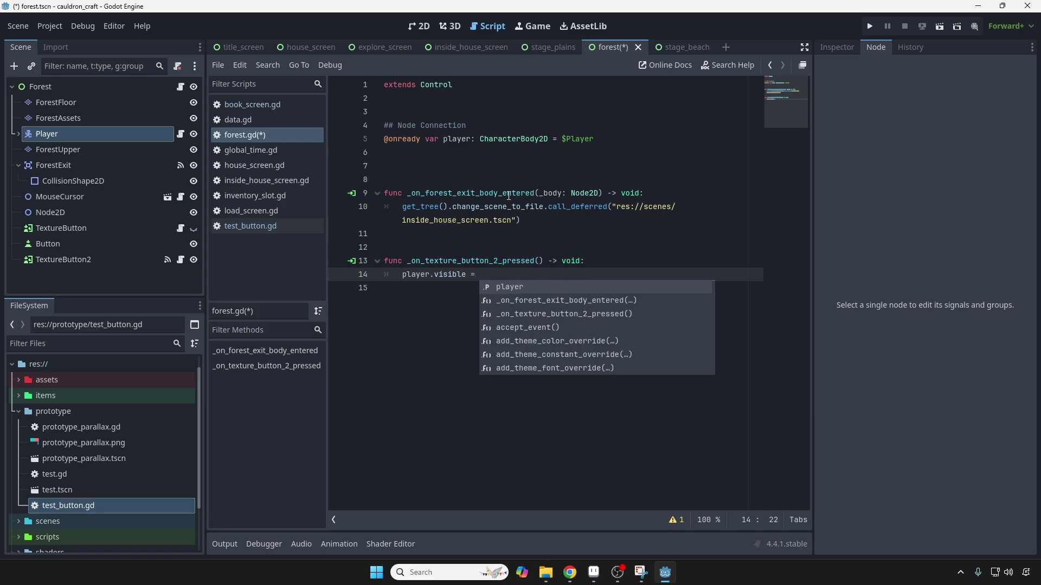
{"action": "type", "text": "false"}
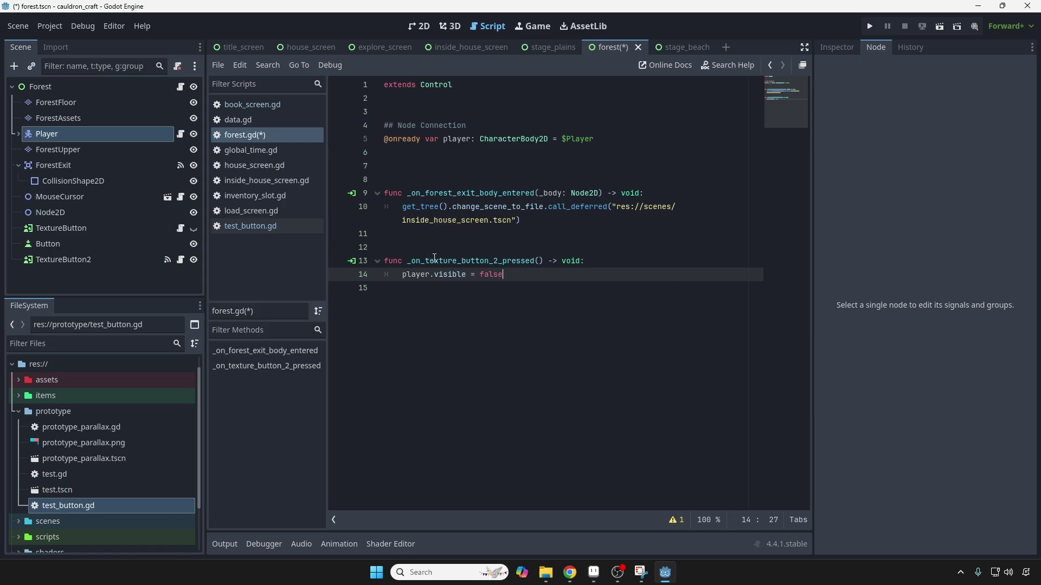
{"action": "double_click", "coordinate": [434, 258]}
{"action": "double_click", "coordinate": [445, 275]}
{"action": "left_click", "coordinate": [532, 319]}
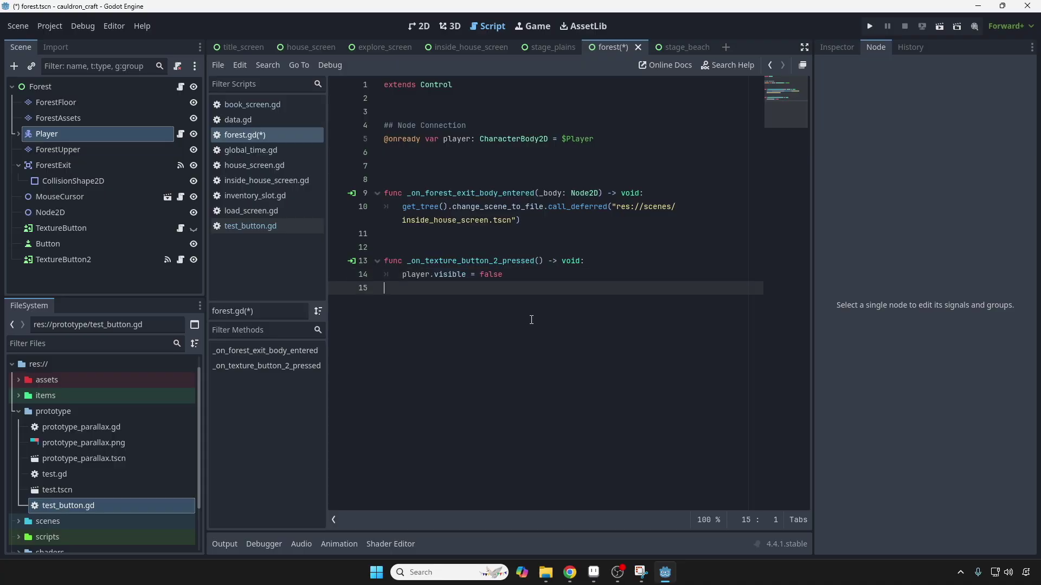
{"action": "key", "text": "ctrl+s"}
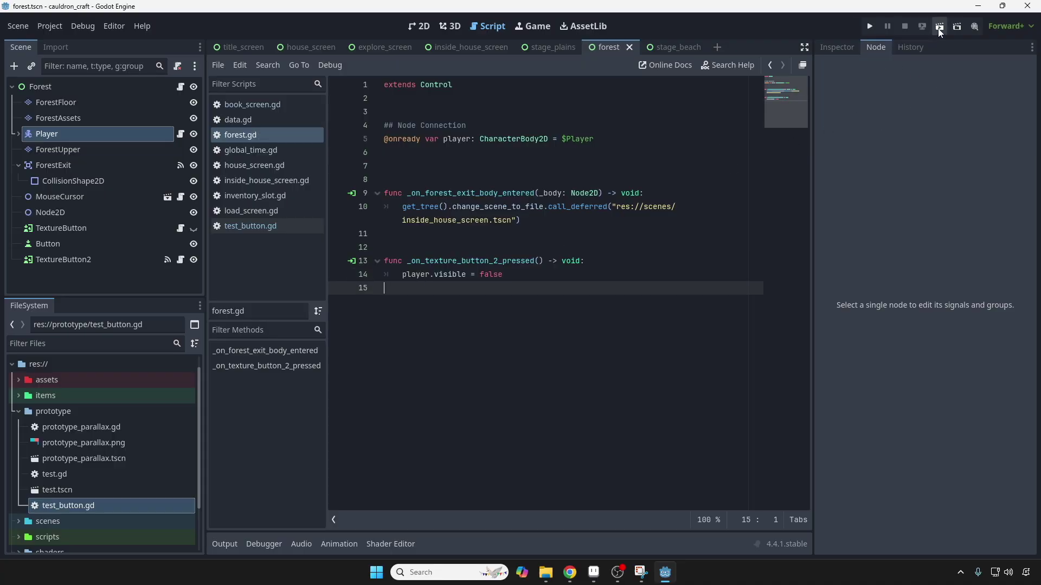
{"action": "key", "text": "F6"}
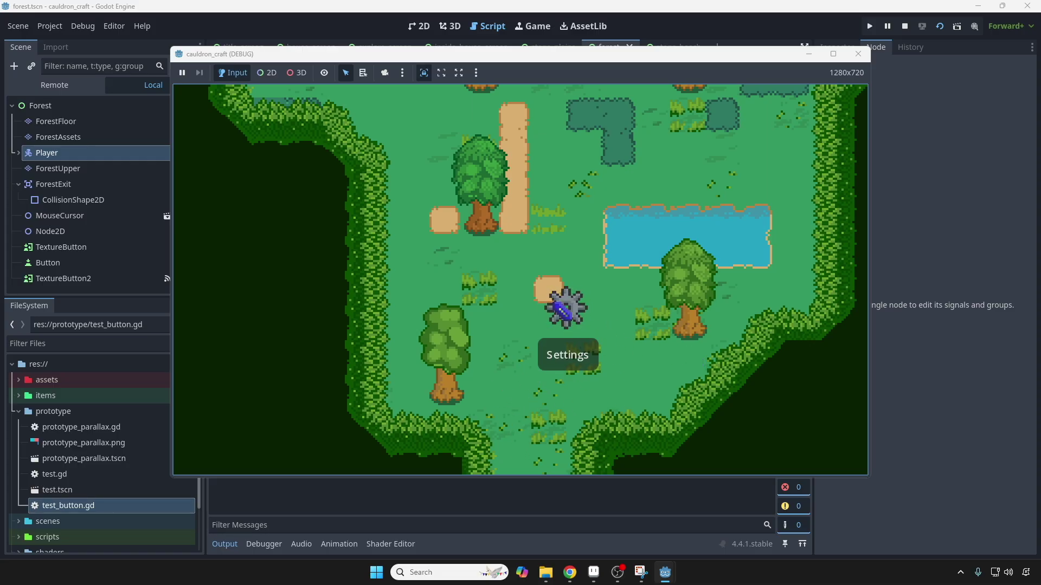
{"action": "left_click", "coordinate": [859, 54]}
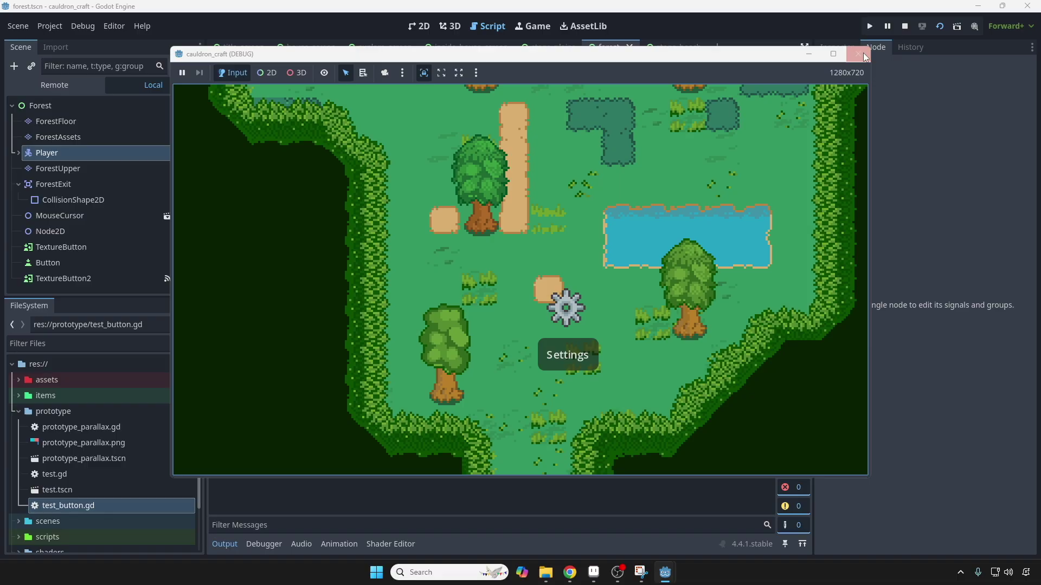
{"action": "left_click", "coordinate": [489, 263]}
- Replace the handler's player.visible = false line with get_tree().quit()
{"action": "left_click_drag", "start_coordinate": [503, 275], "coordinate": [402, 274]}
{"action": "type", "text": "get_tree"}
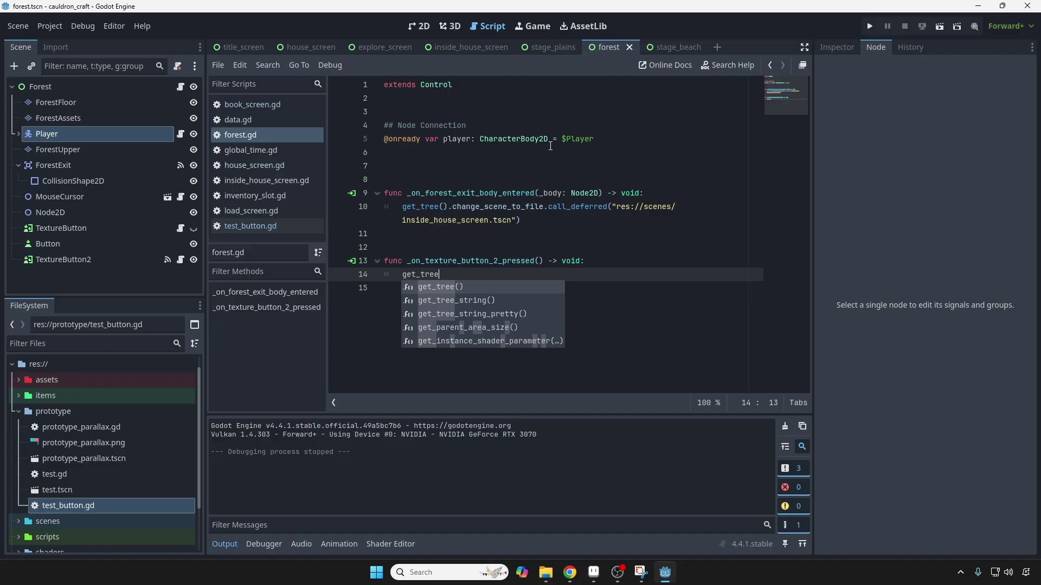
{"action": "key", "text": "Return"}
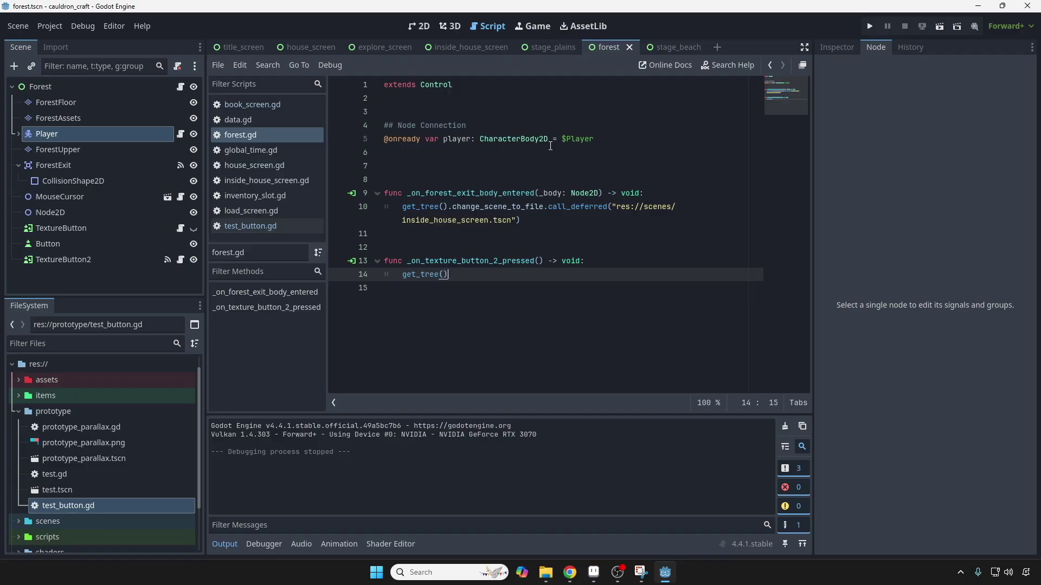
{"action": "type", "text": ".qui"}
{"action": "key", "text": "Return"}
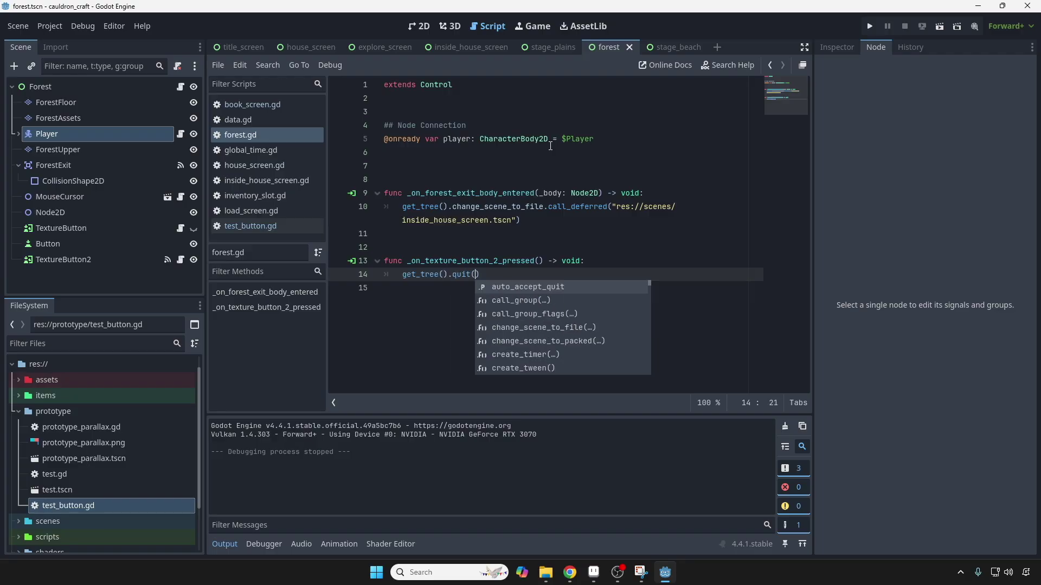
{"action": "type", "text": ")"}
{"action": "left_click", "coordinate": [472, 343]}
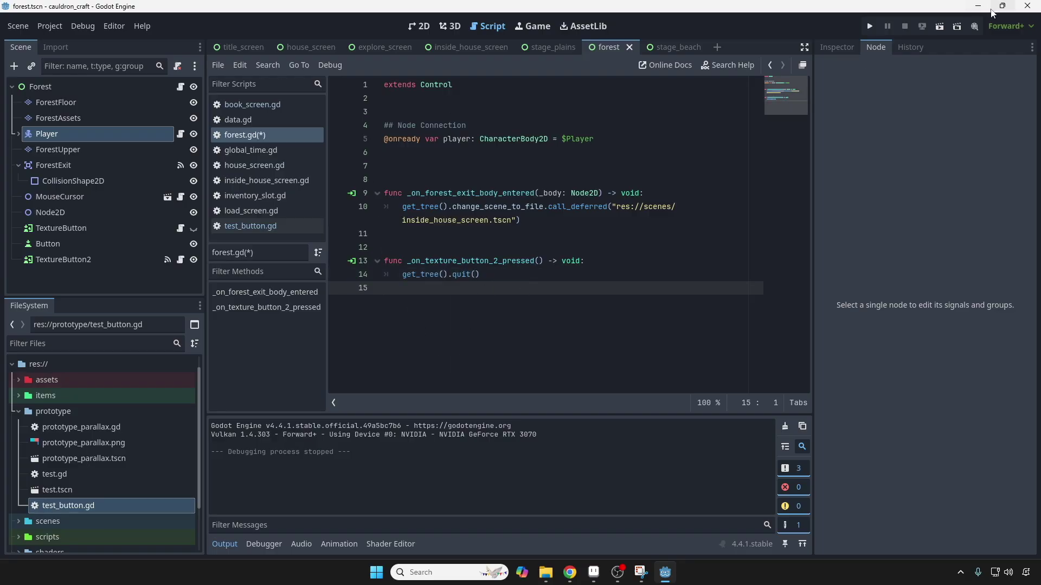
- Run the forest scene with F6, press the gear to test quitting, then run it again
{"action": "key", "text": "F6"}
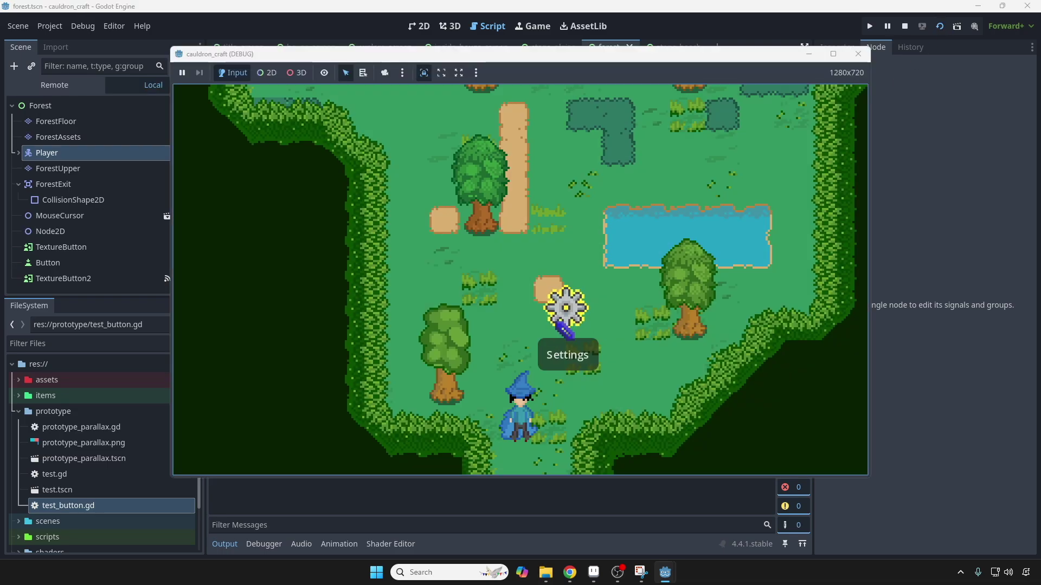
{"action": "left_click", "coordinate": [561, 311]}
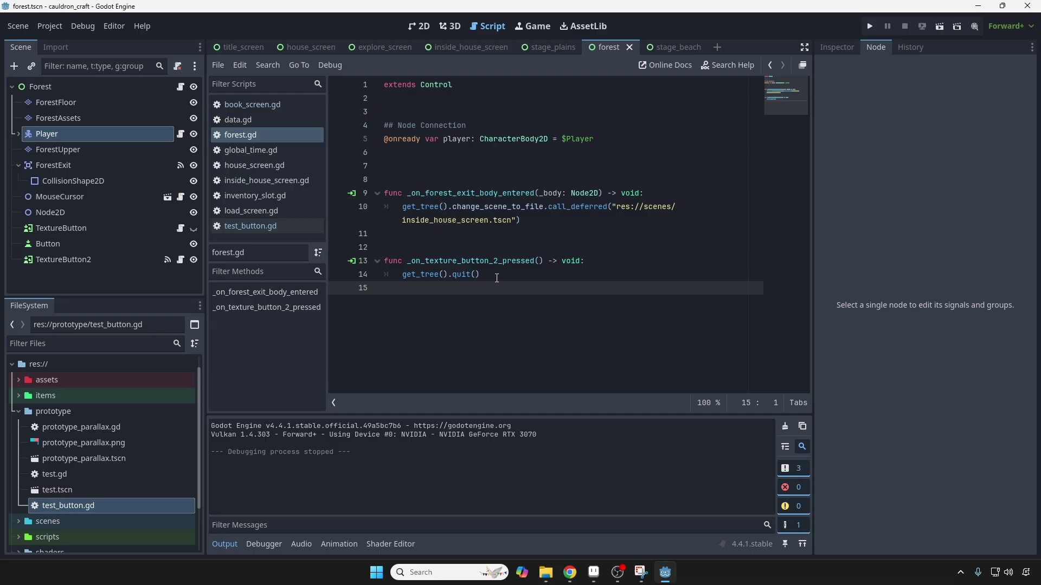
{"action": "left_click_drag", "start_coordinate": [496, 278], "coordinate": [383, 261]}
{"action": "key", "text": "F6"}
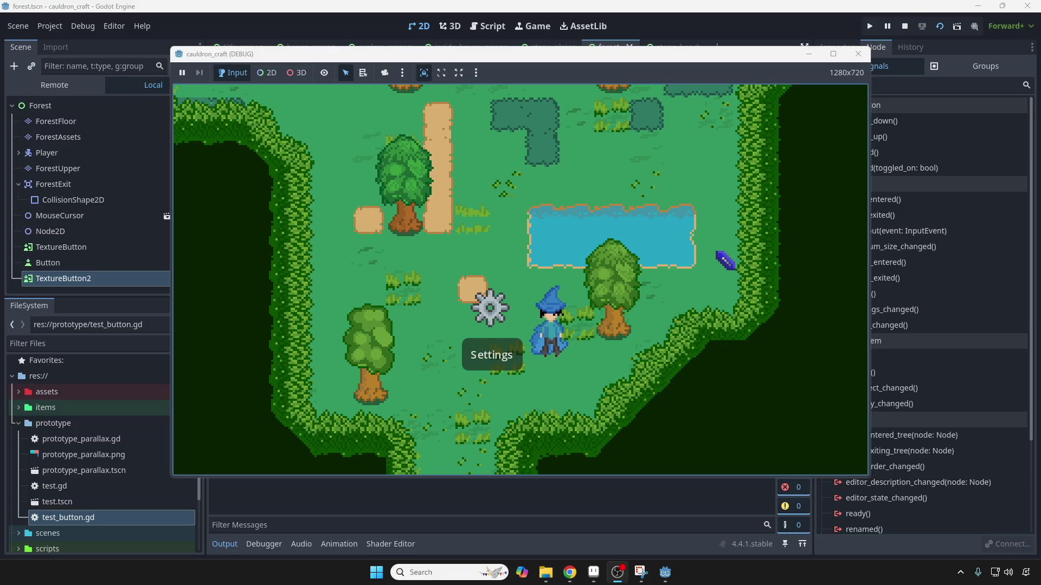